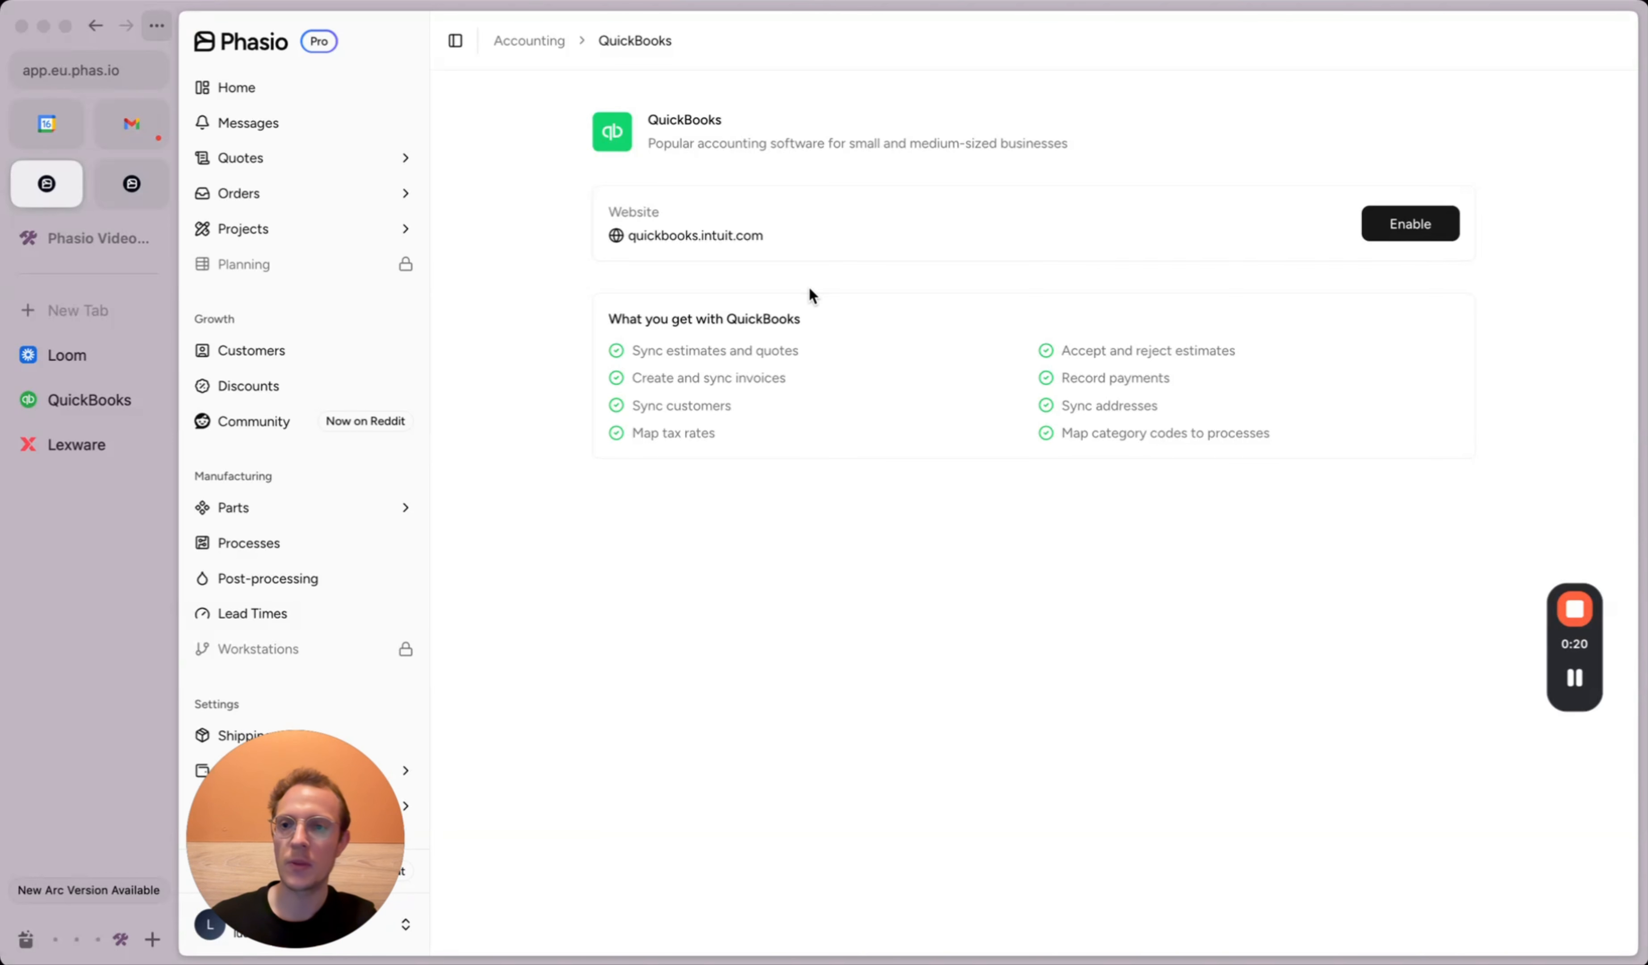
{"action": "left_click", "coordinate": [121, 401]}
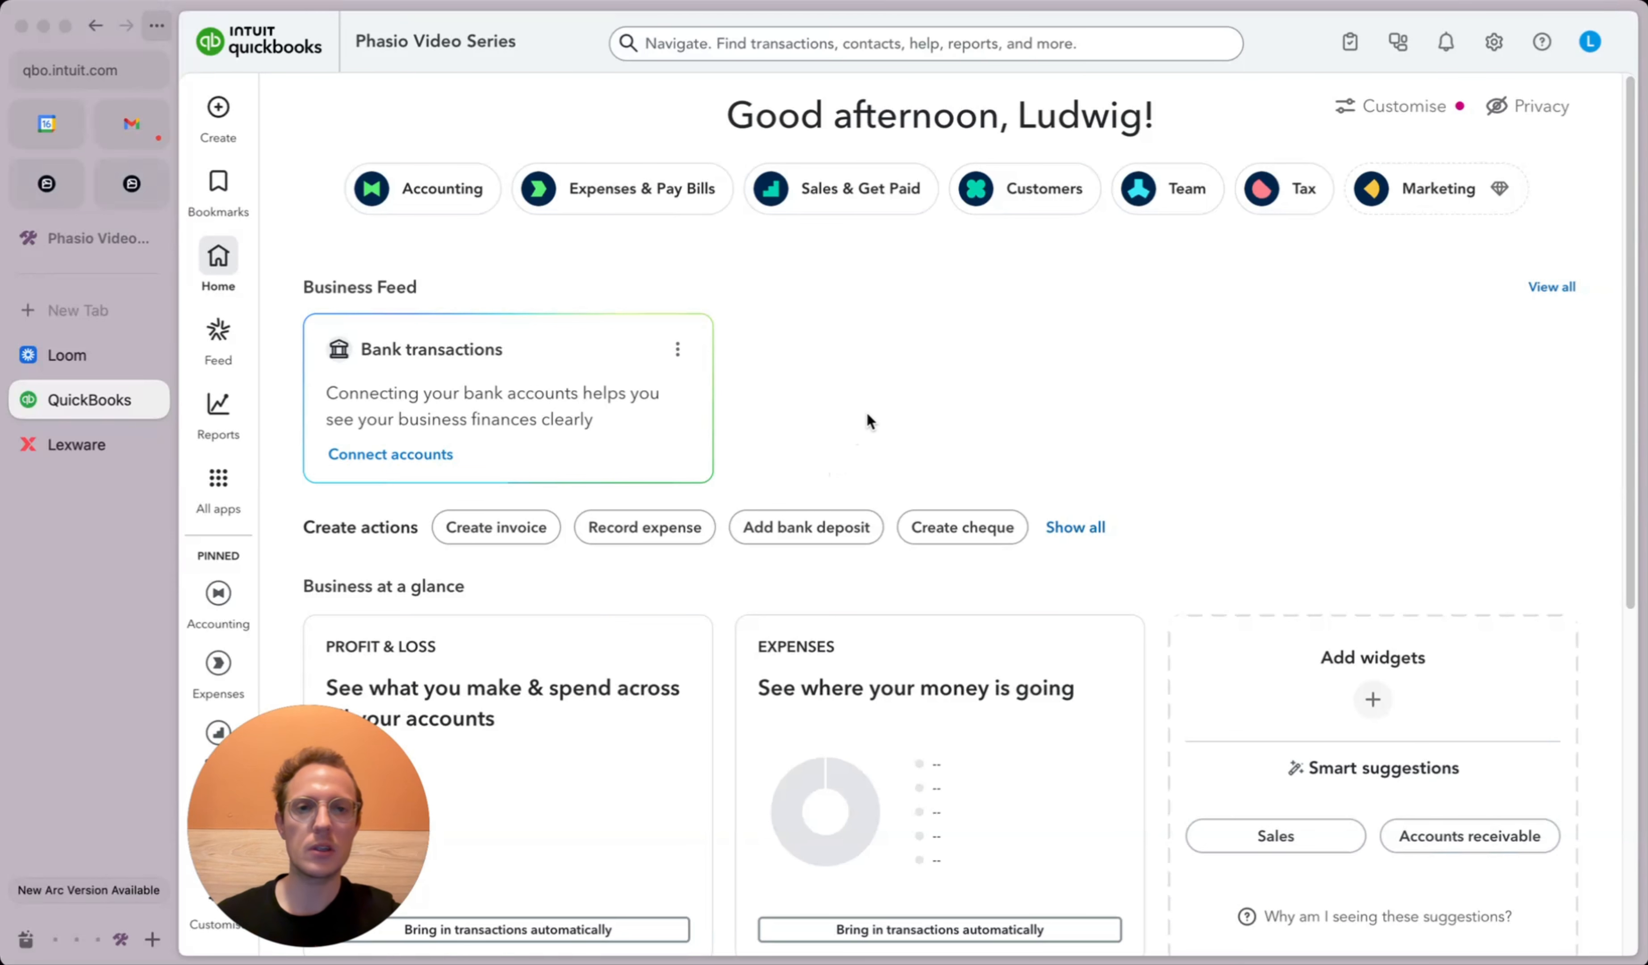
{"action": "left_click", "coordinate": [1045, 192]}
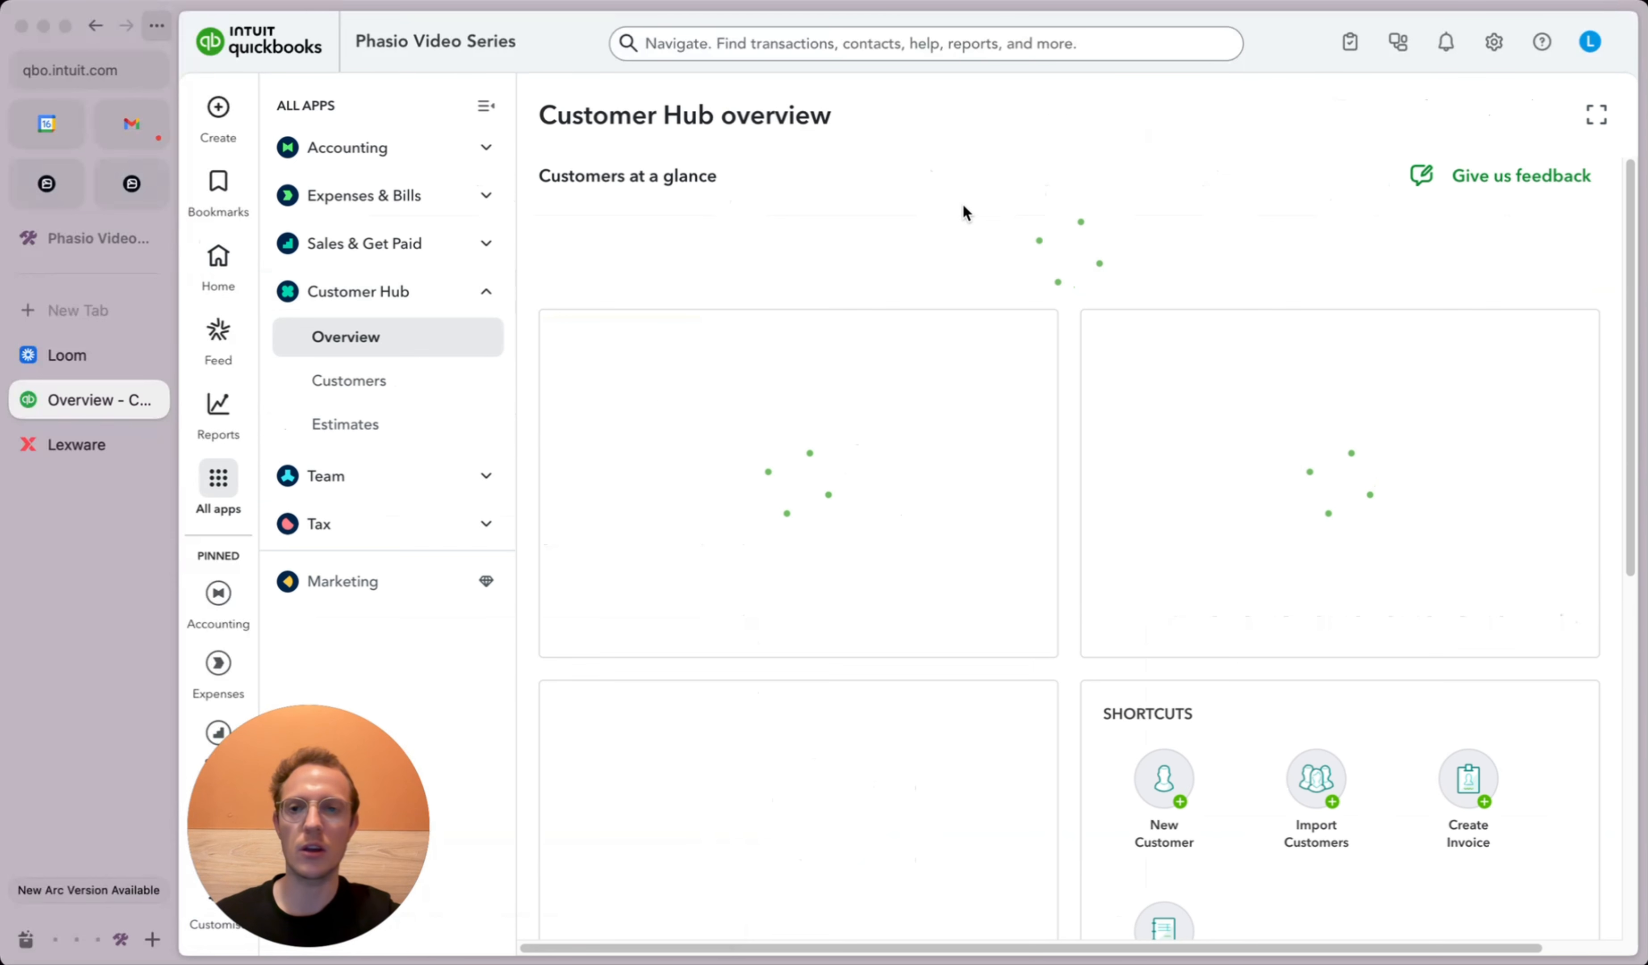
{"action": "left_click", "coordinate": [366, 386]}
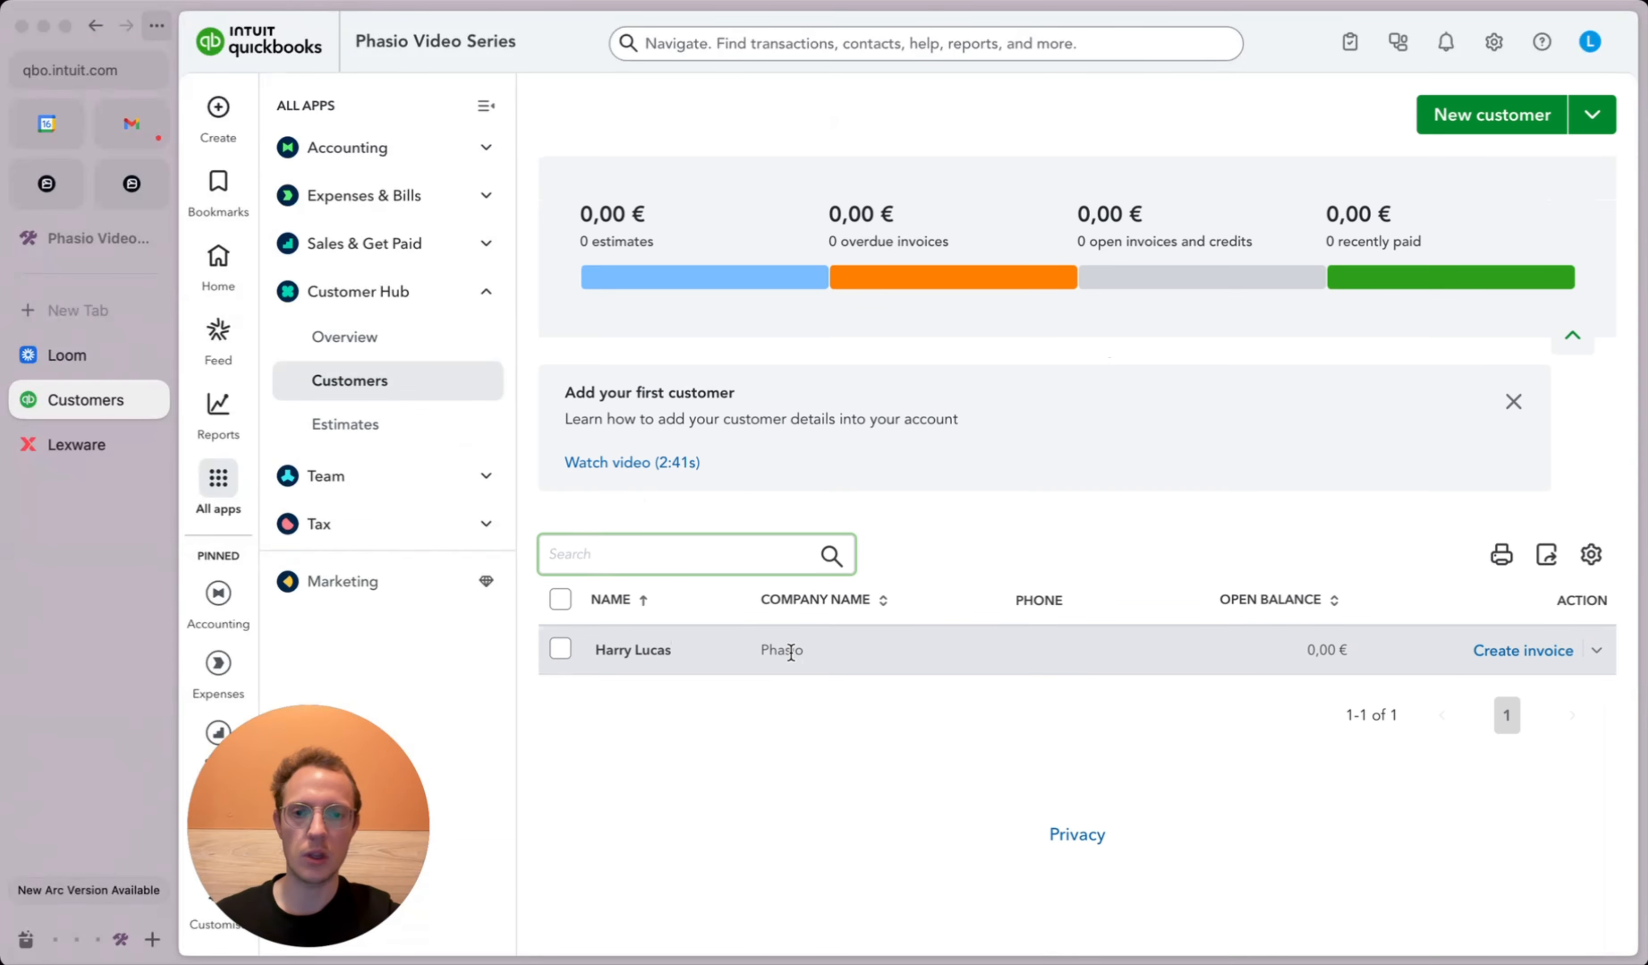
{"action": "left_click", "coordinate": [791, 651]}
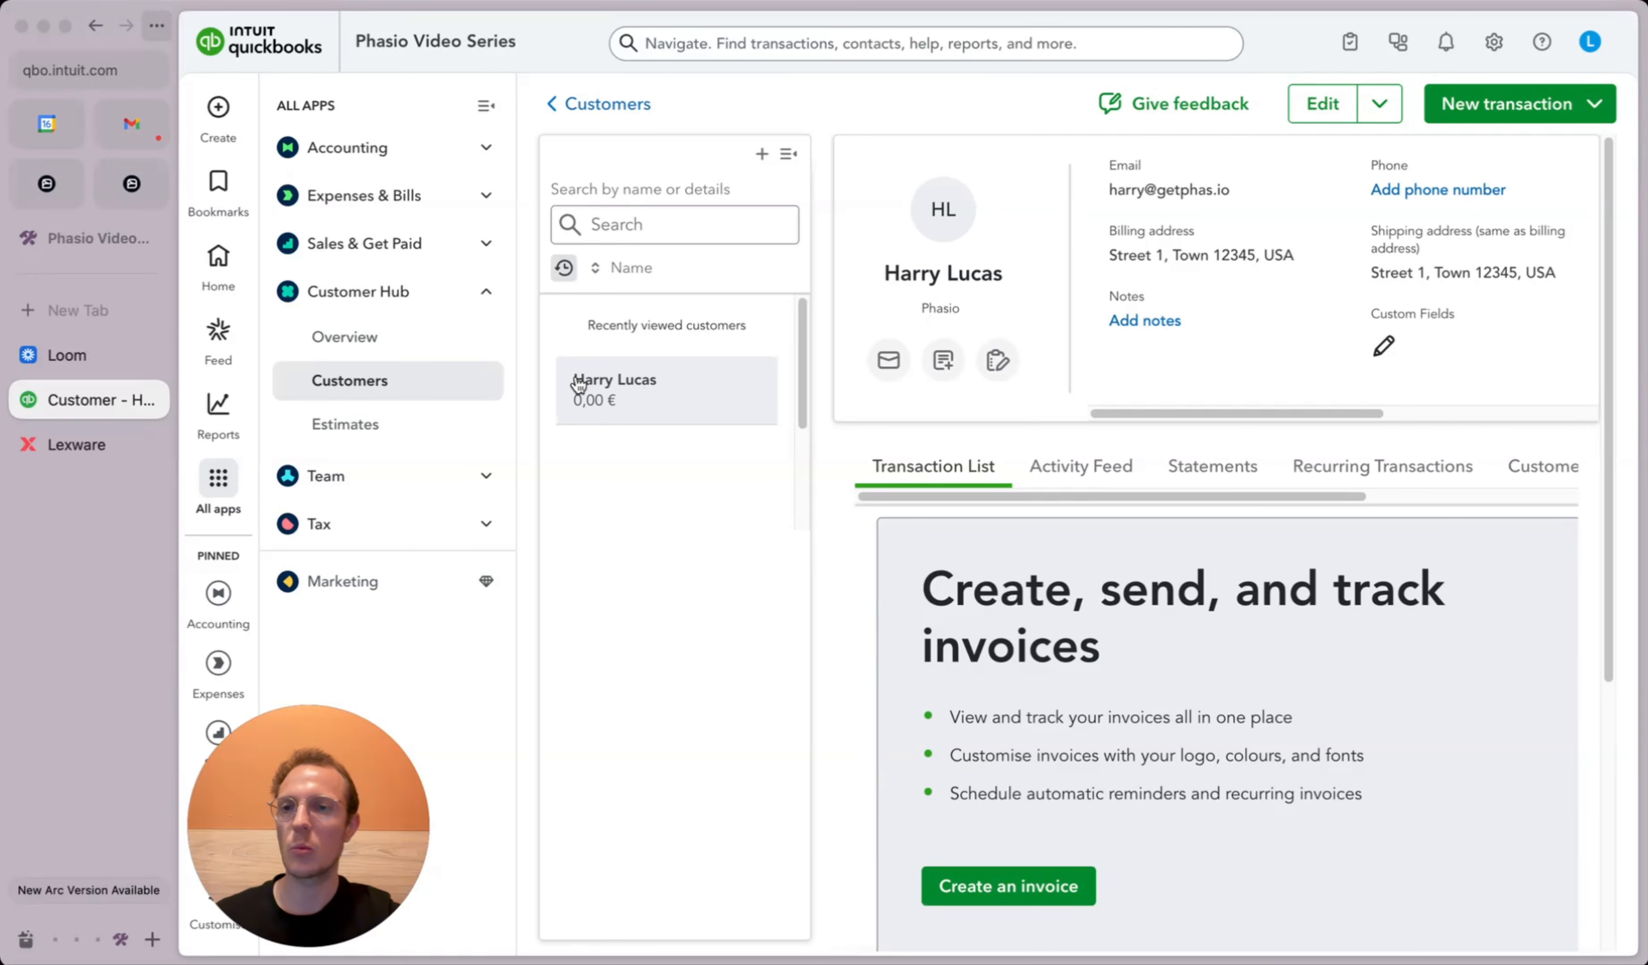
{"action": "left_click", "coordinate": [342, 422]}
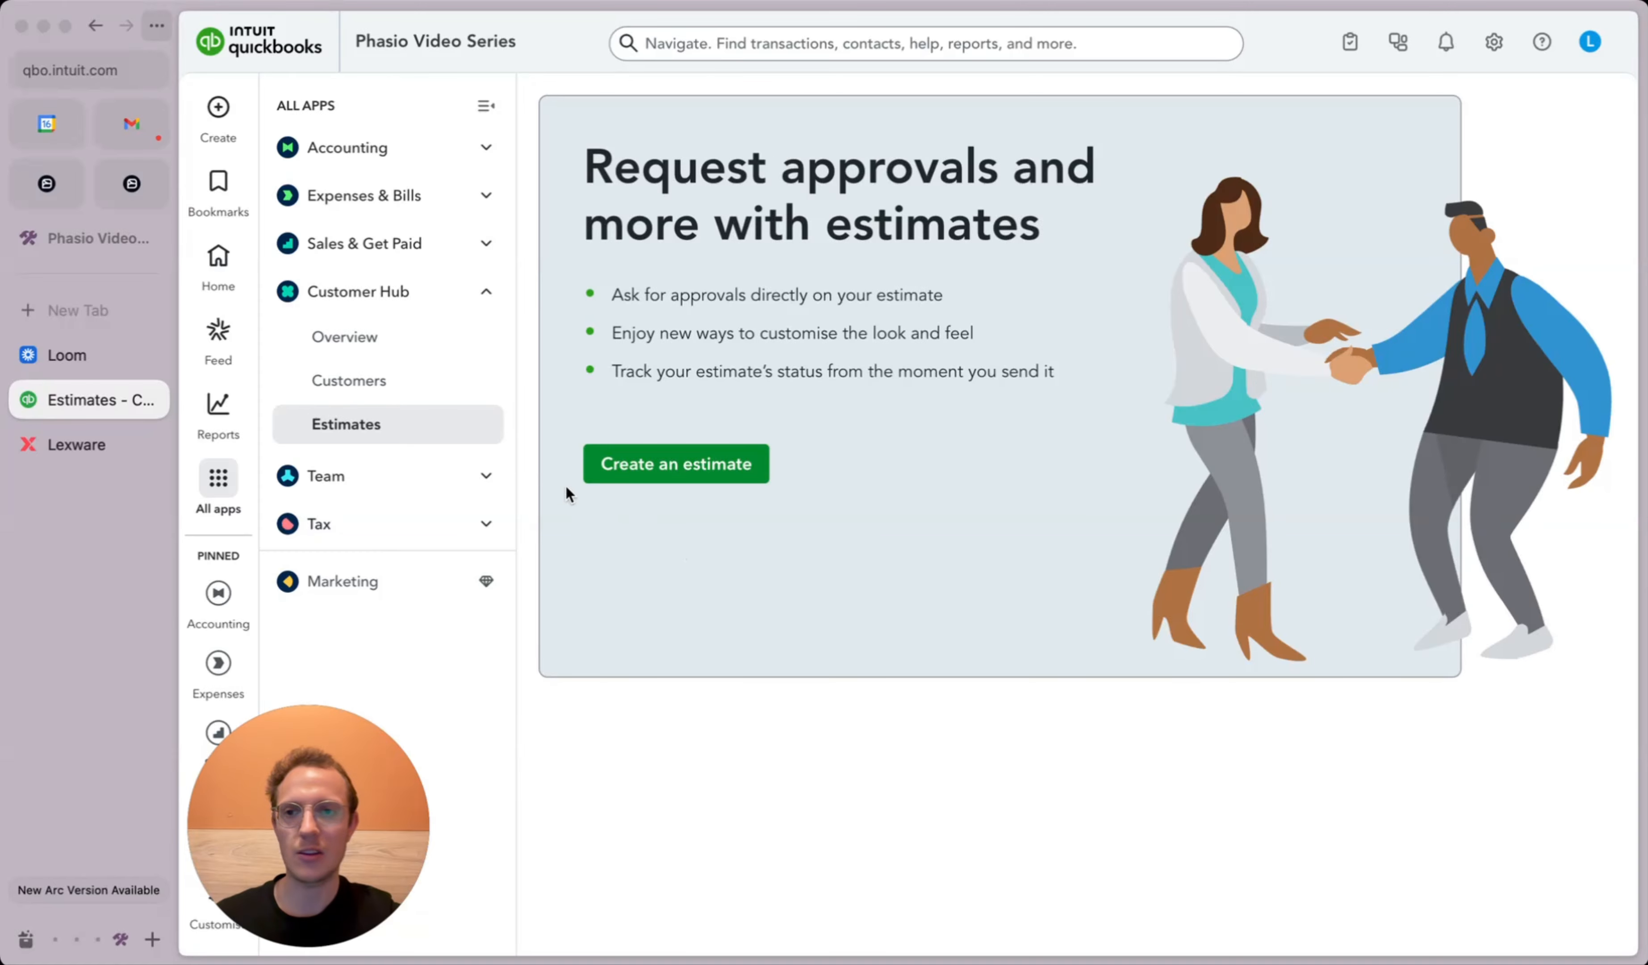
{"action": "left_click", "coordinate": [45, 183]}
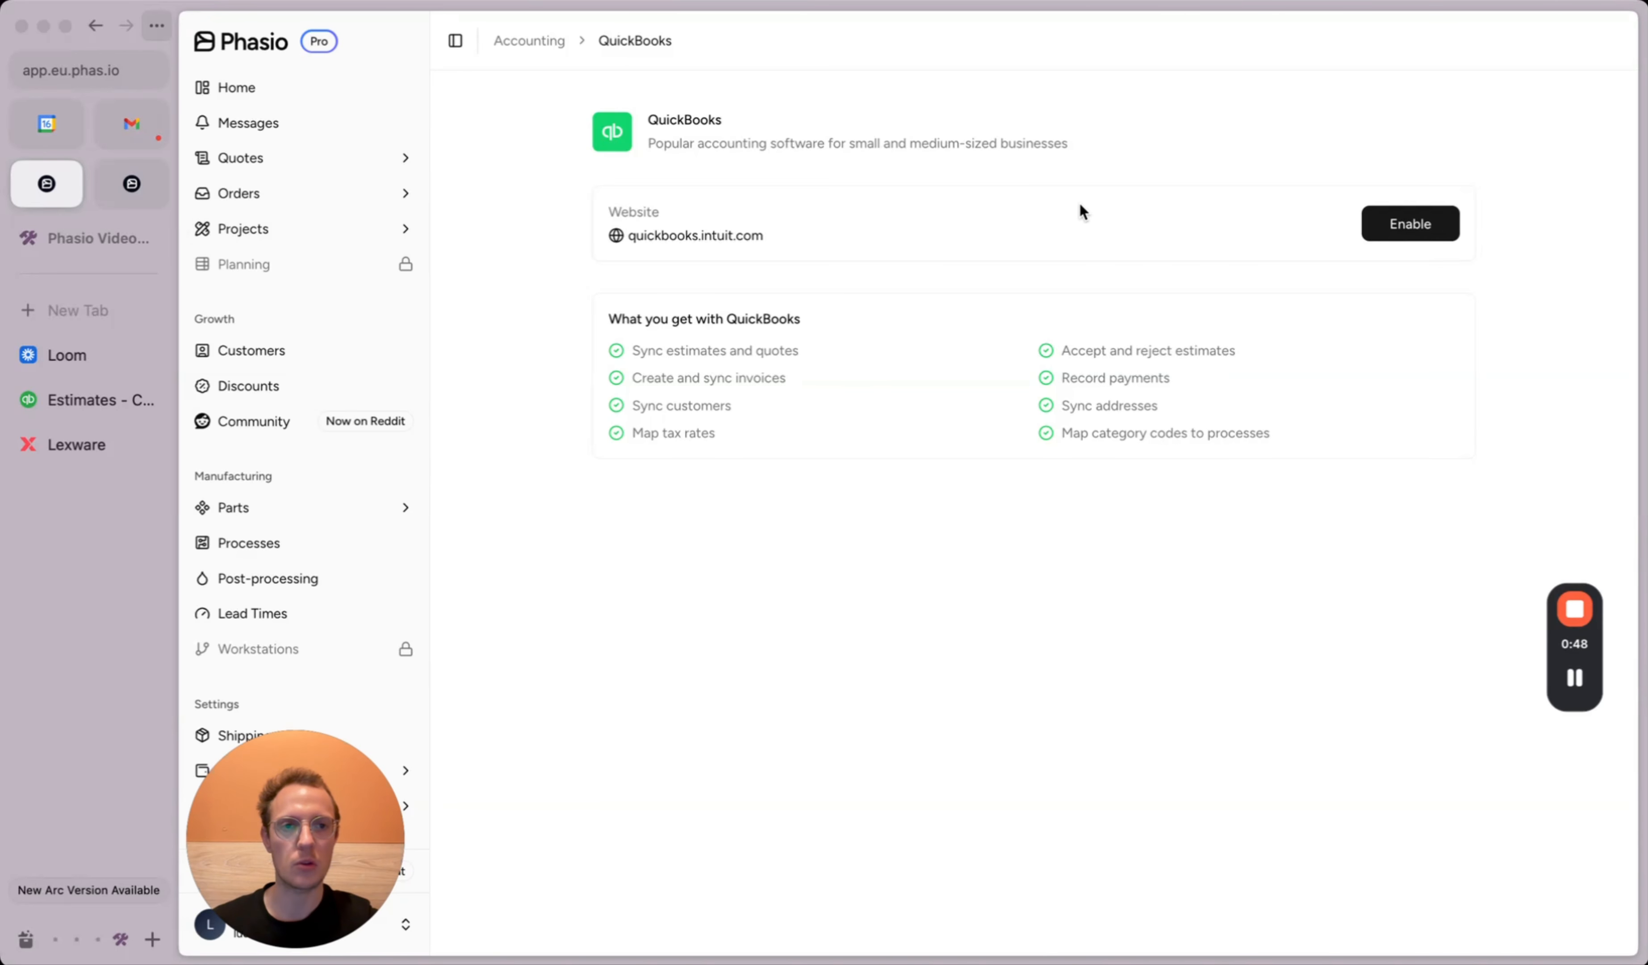
Step: Enable the QuickBooks integration and authorize the connection to the Phasio Video Series company
{"action": "left_click", "coordinate": [1408, 228]}
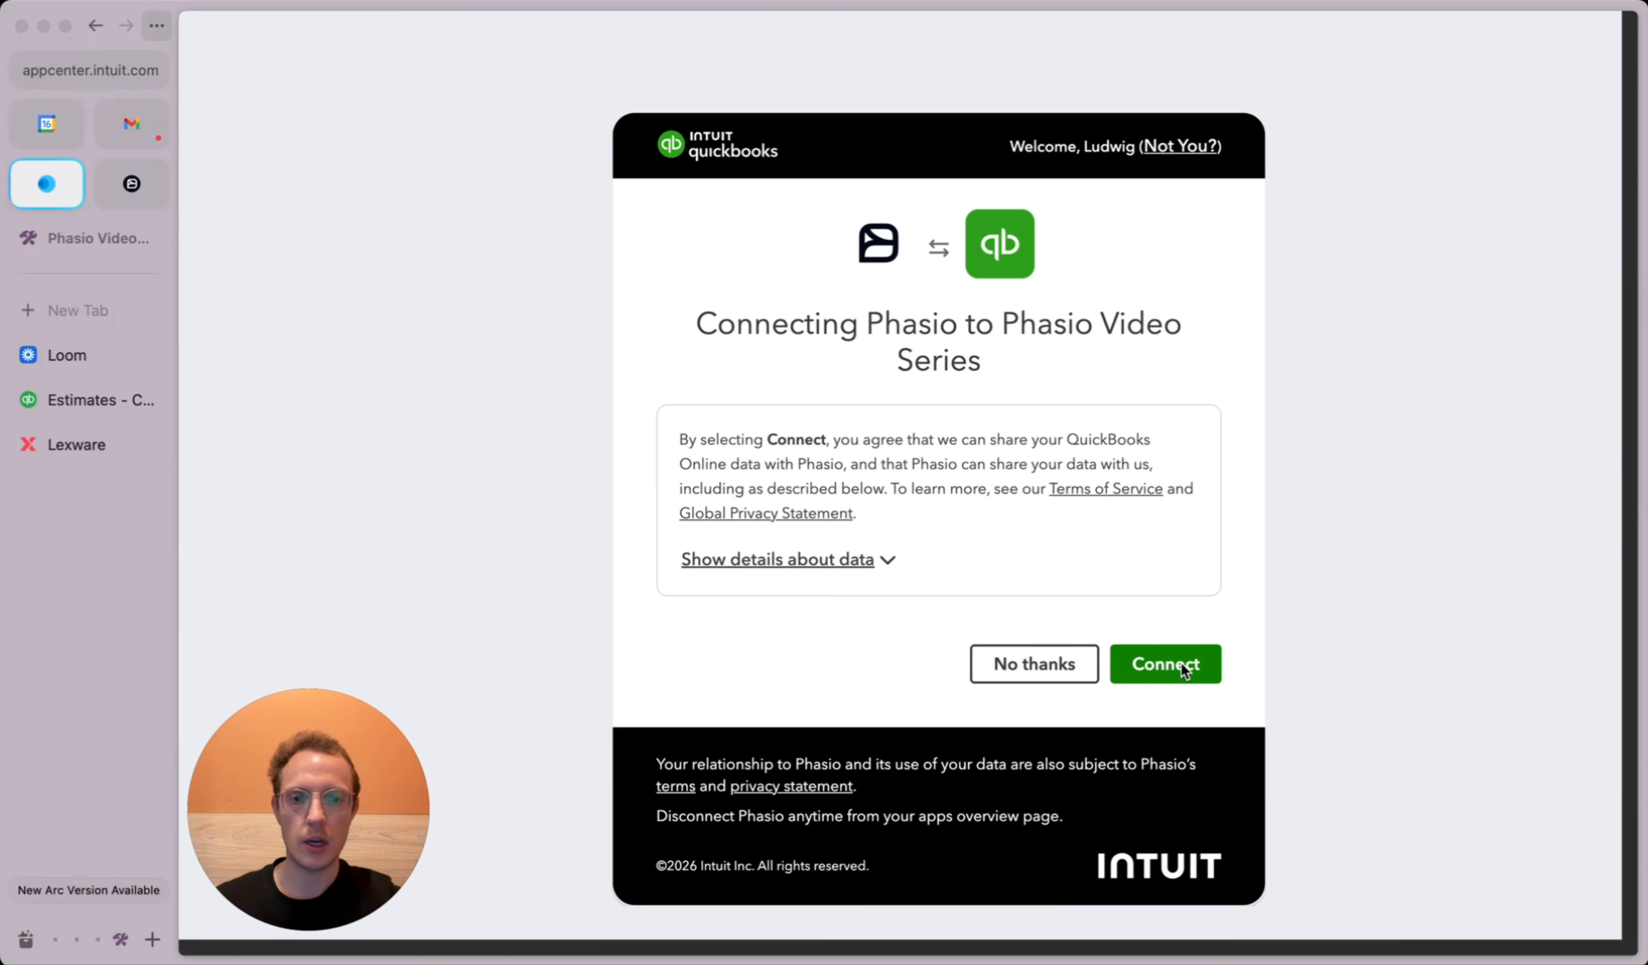
{"action": "left_click", "coordinate": [1183, 660]}
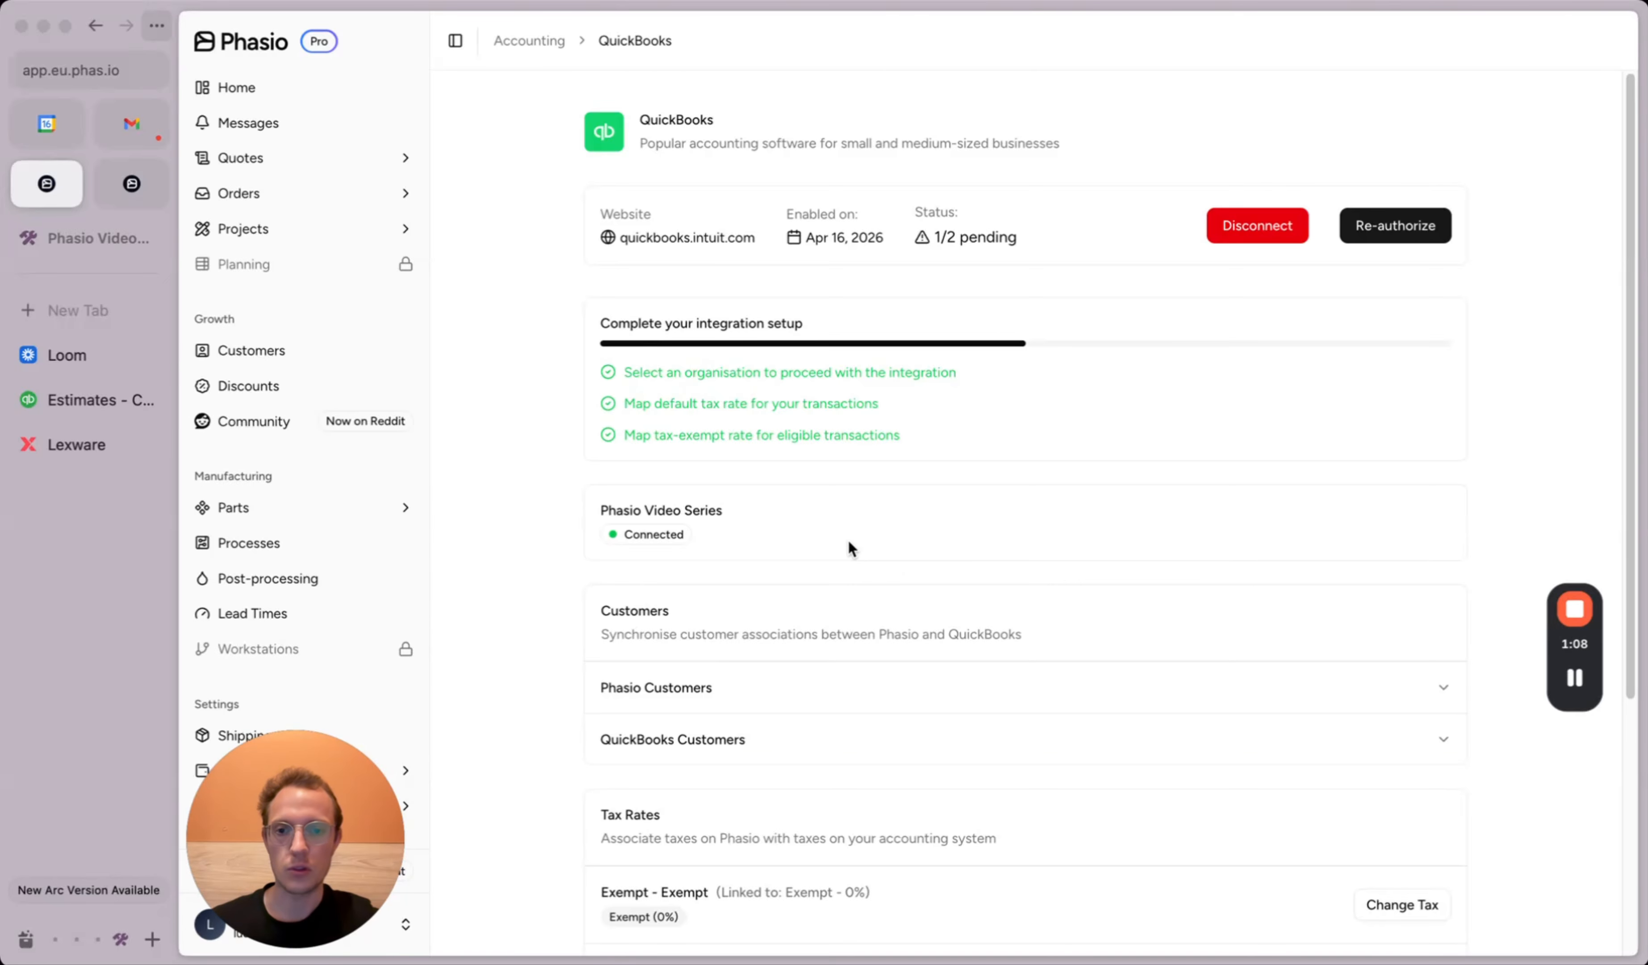
Step: Link the Default tax rate to QuickBooks Tax (Sales) 19% and save its tax component
{"action": "scroll", "coordinate": [848, 538], "scroll_direction": "down", "scroll_amount": 5}
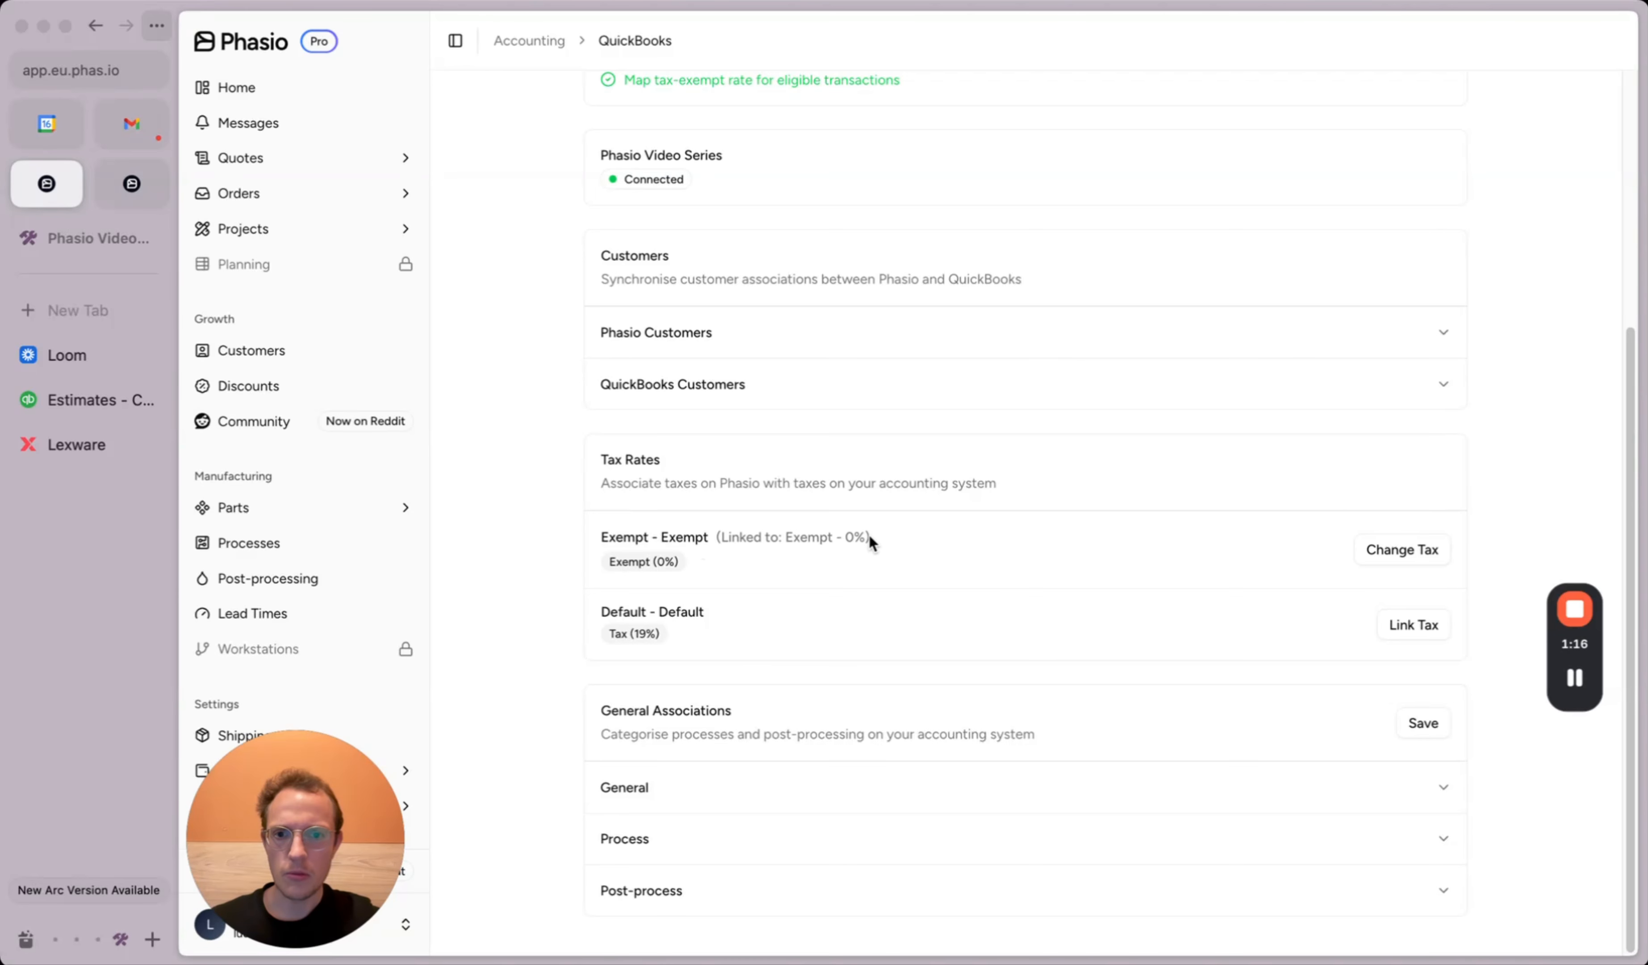
{"action": "left_click", "coordinate": [1426, 627]}
{"action": "left_click", "coordinate": [873, 564]}
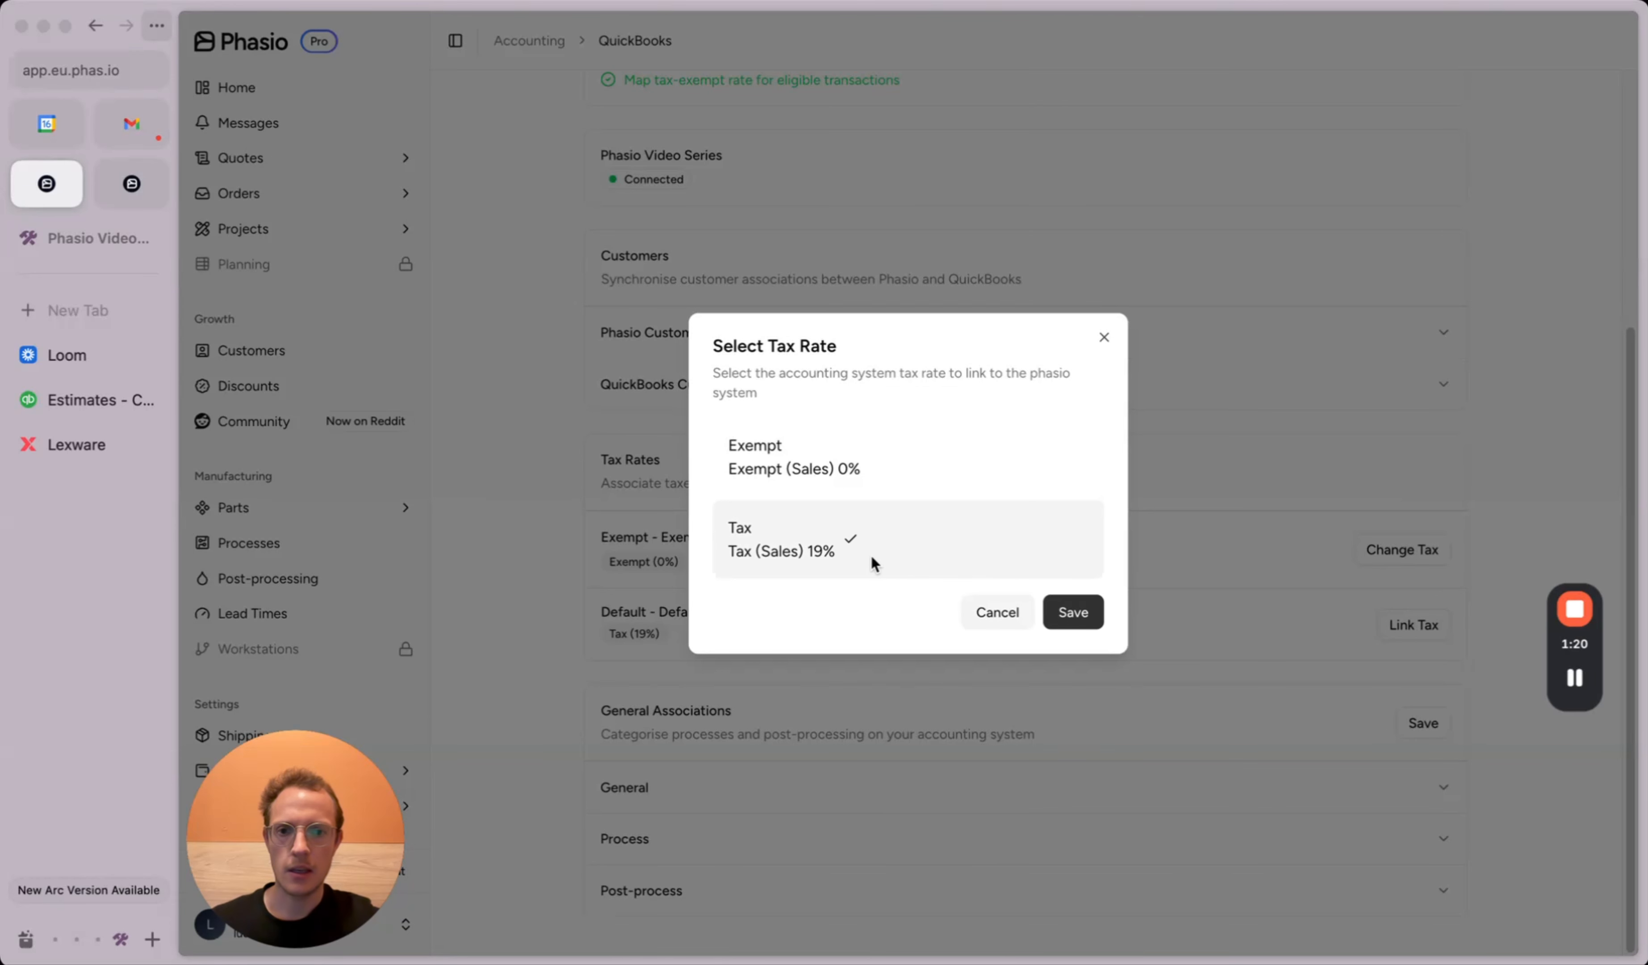
{"action": "left_click", "coordinate": [1071, 616]}
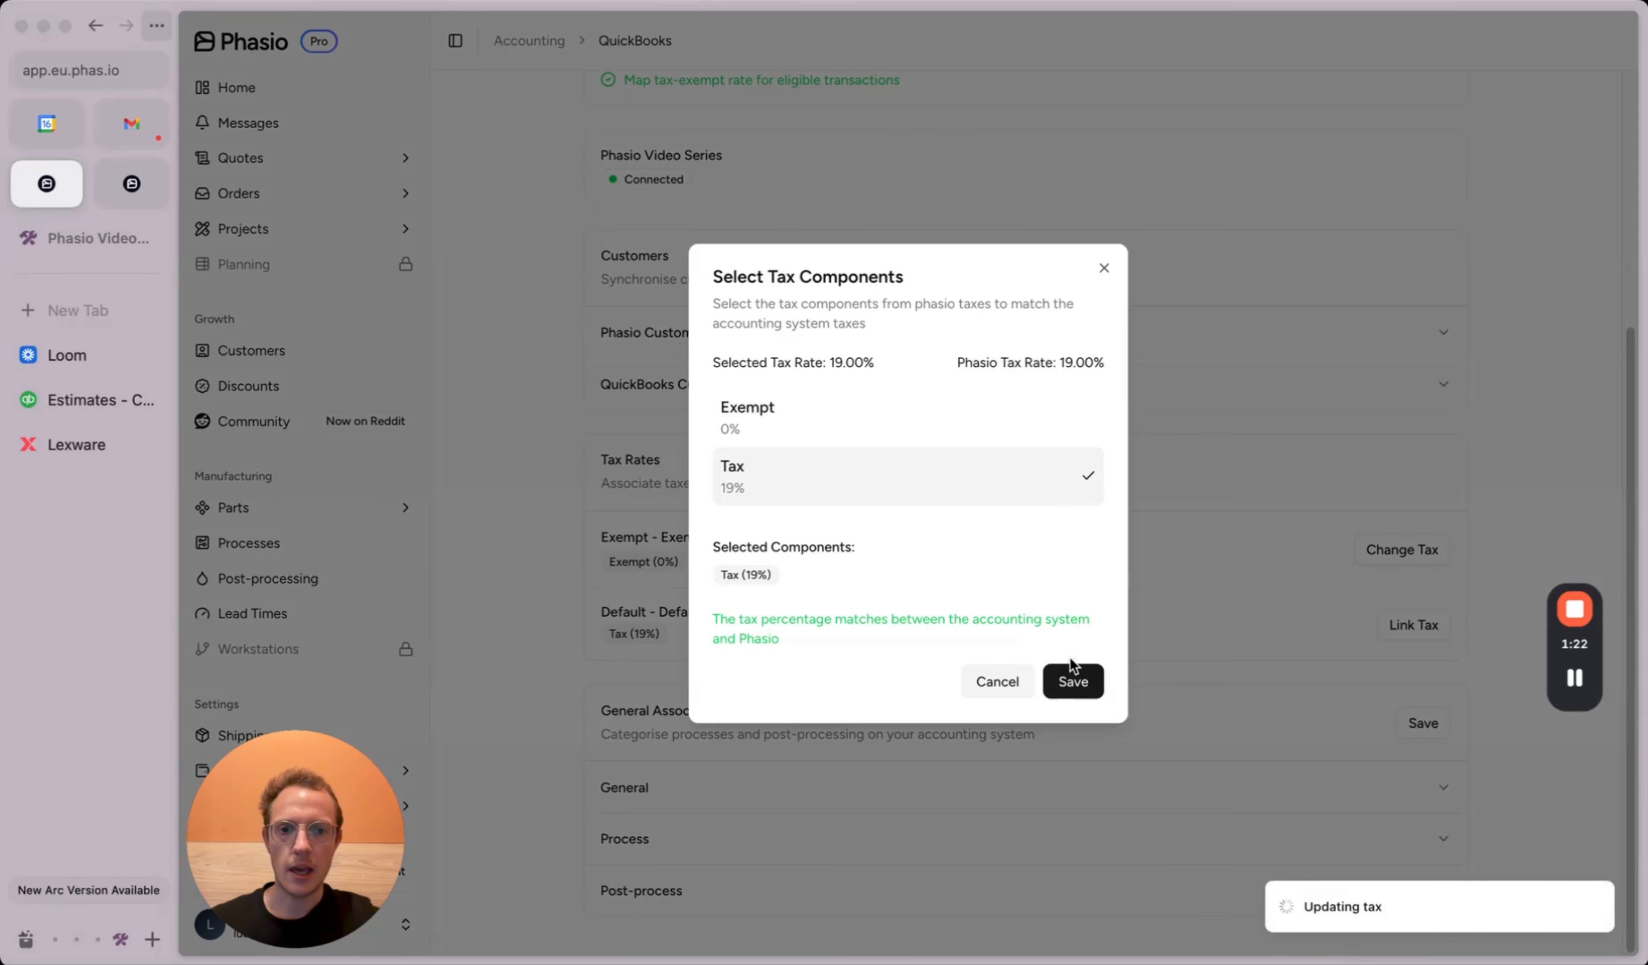
{"action": "left_click", "coordinate": [1074, 682]}
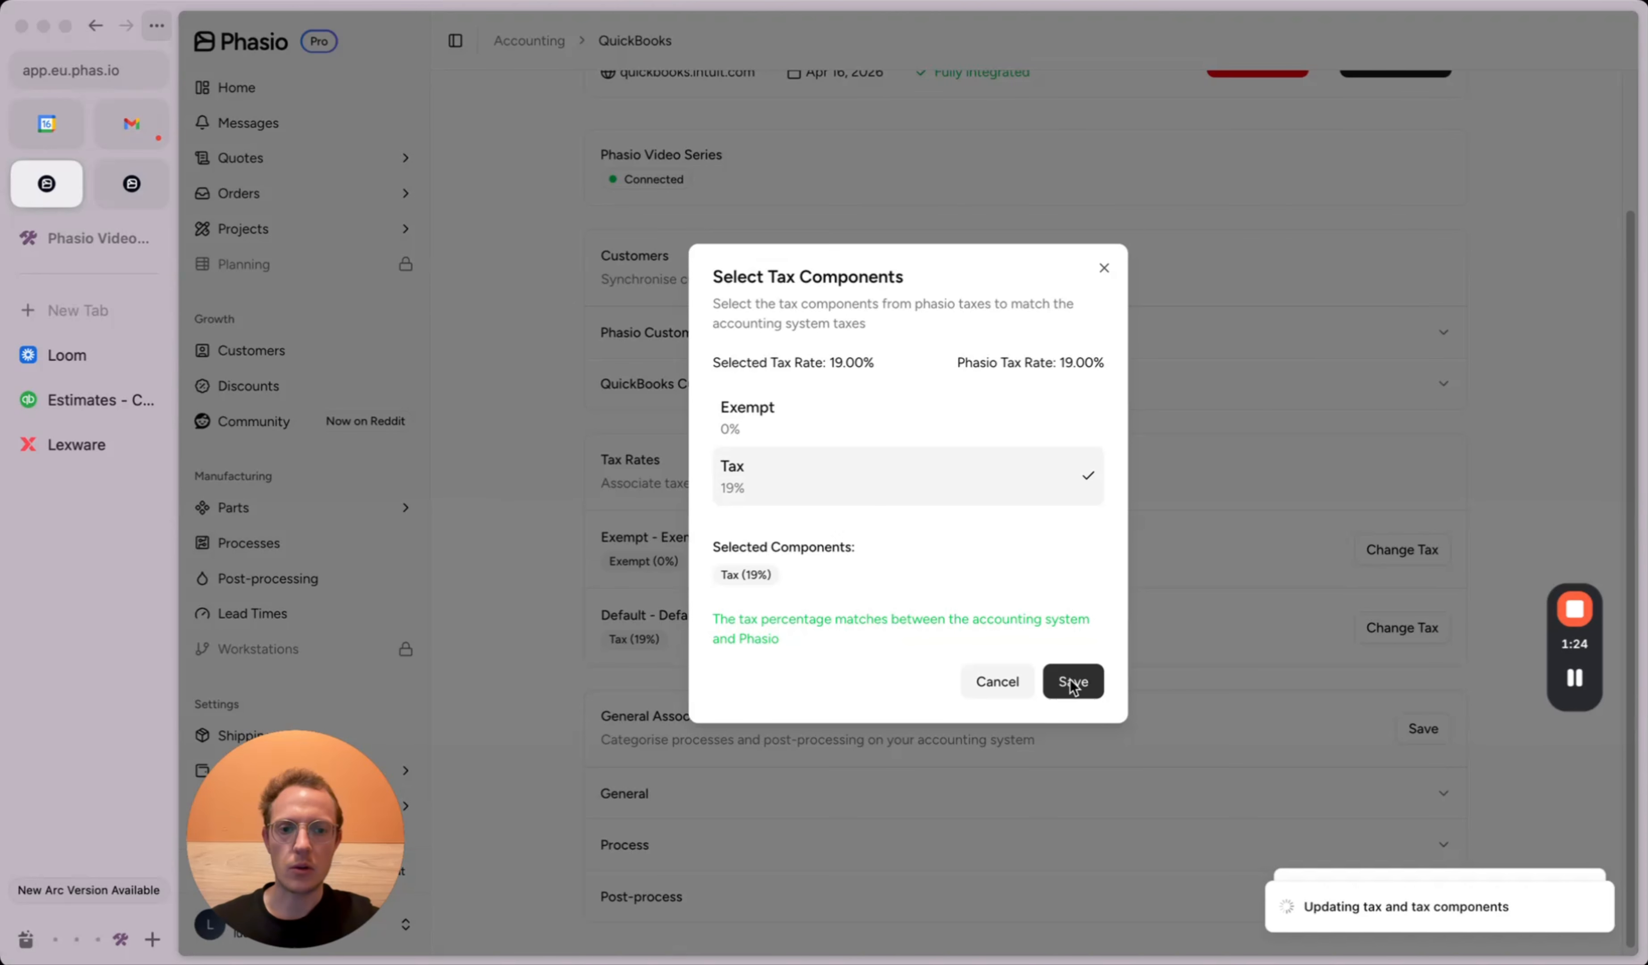
{"action": "left_click", "coordinate": [1104, 268]}
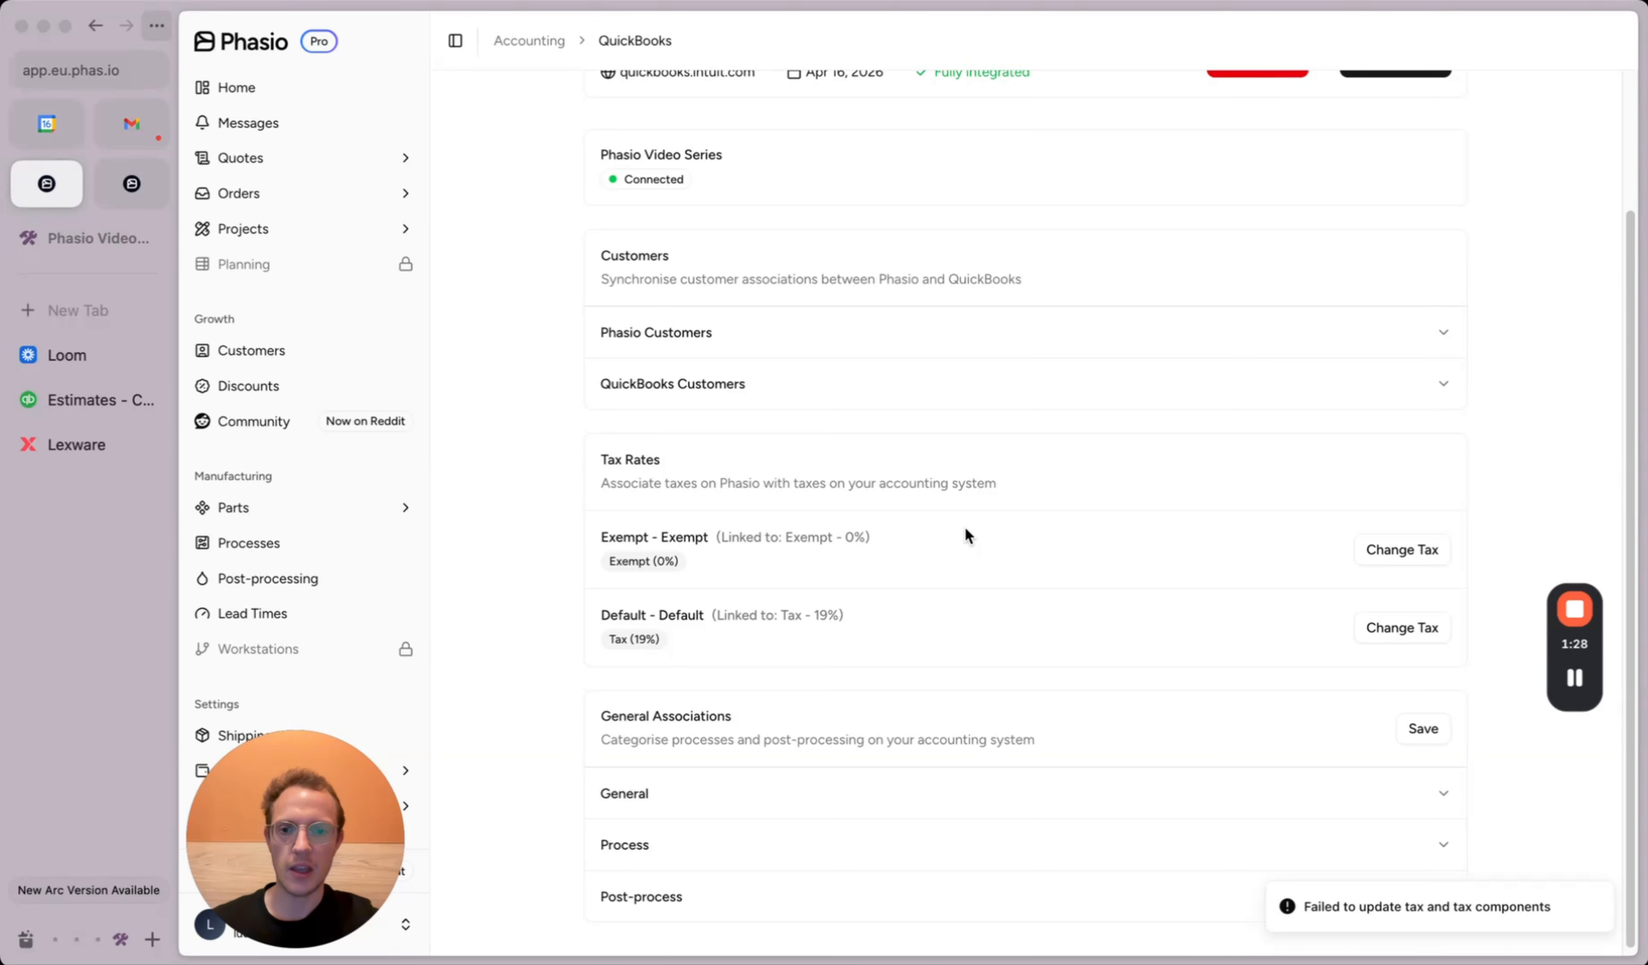
Step: Relink the Exempt tax rate to Exempt (Sales) 0% and save its tax component
{"action": "left_click", "coordinate": [1371, 551]}
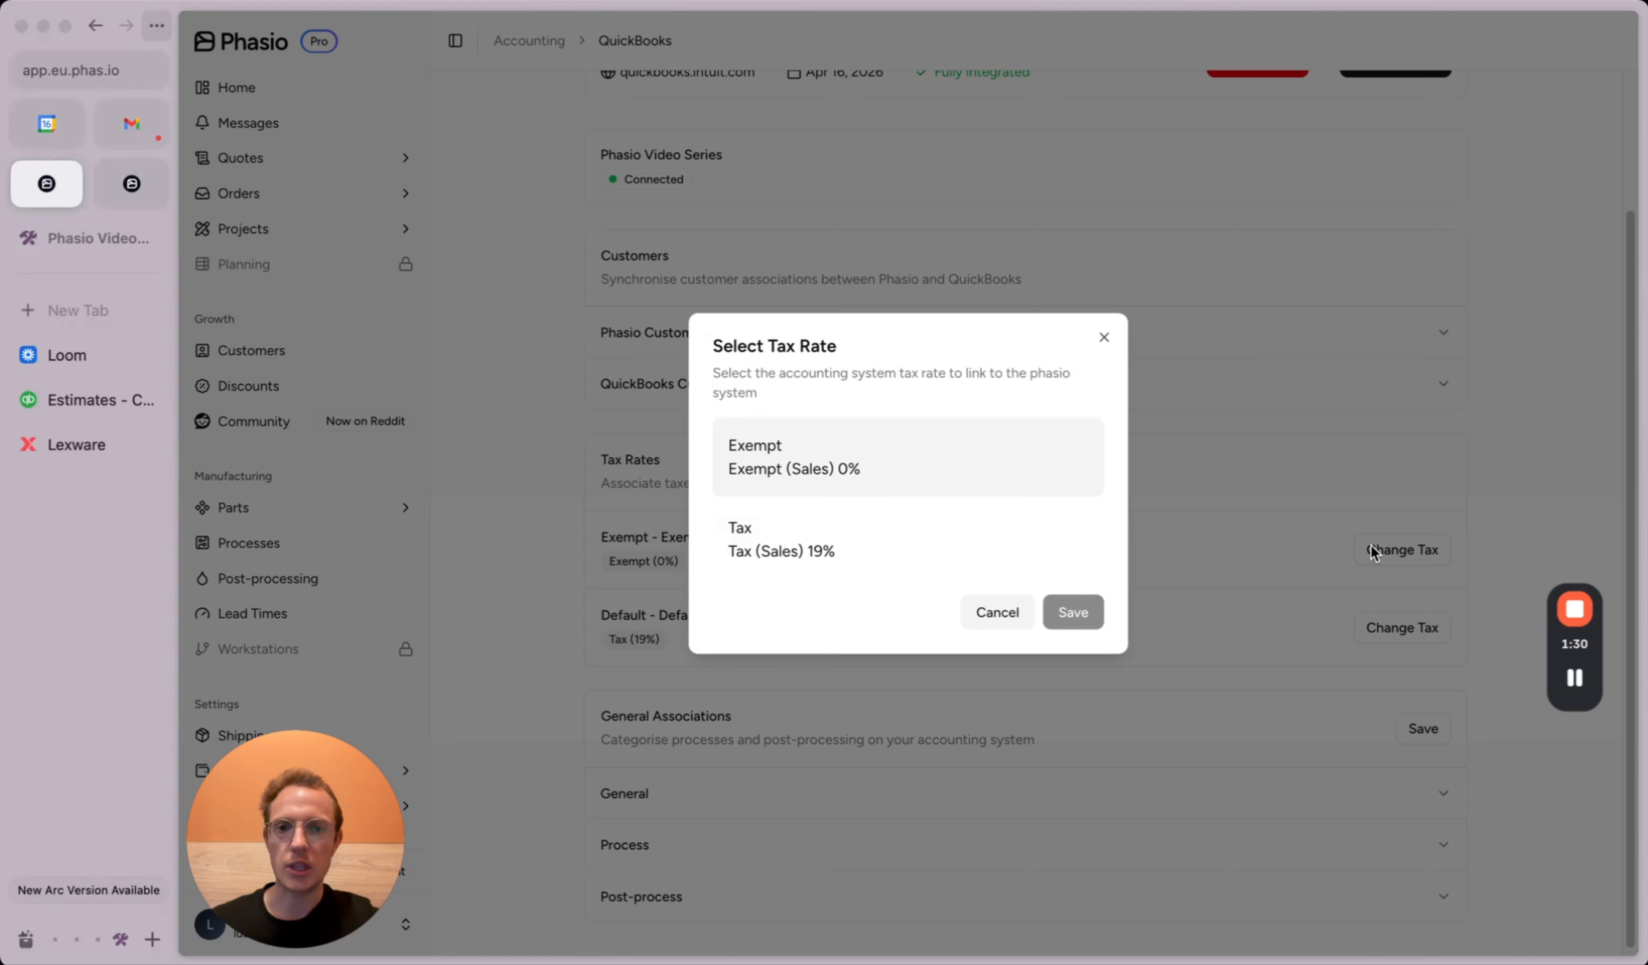
{"action": "left_click", "coordinate": [779, 462]}
{"action": "left_click", "coordinate": [1079, 611]}
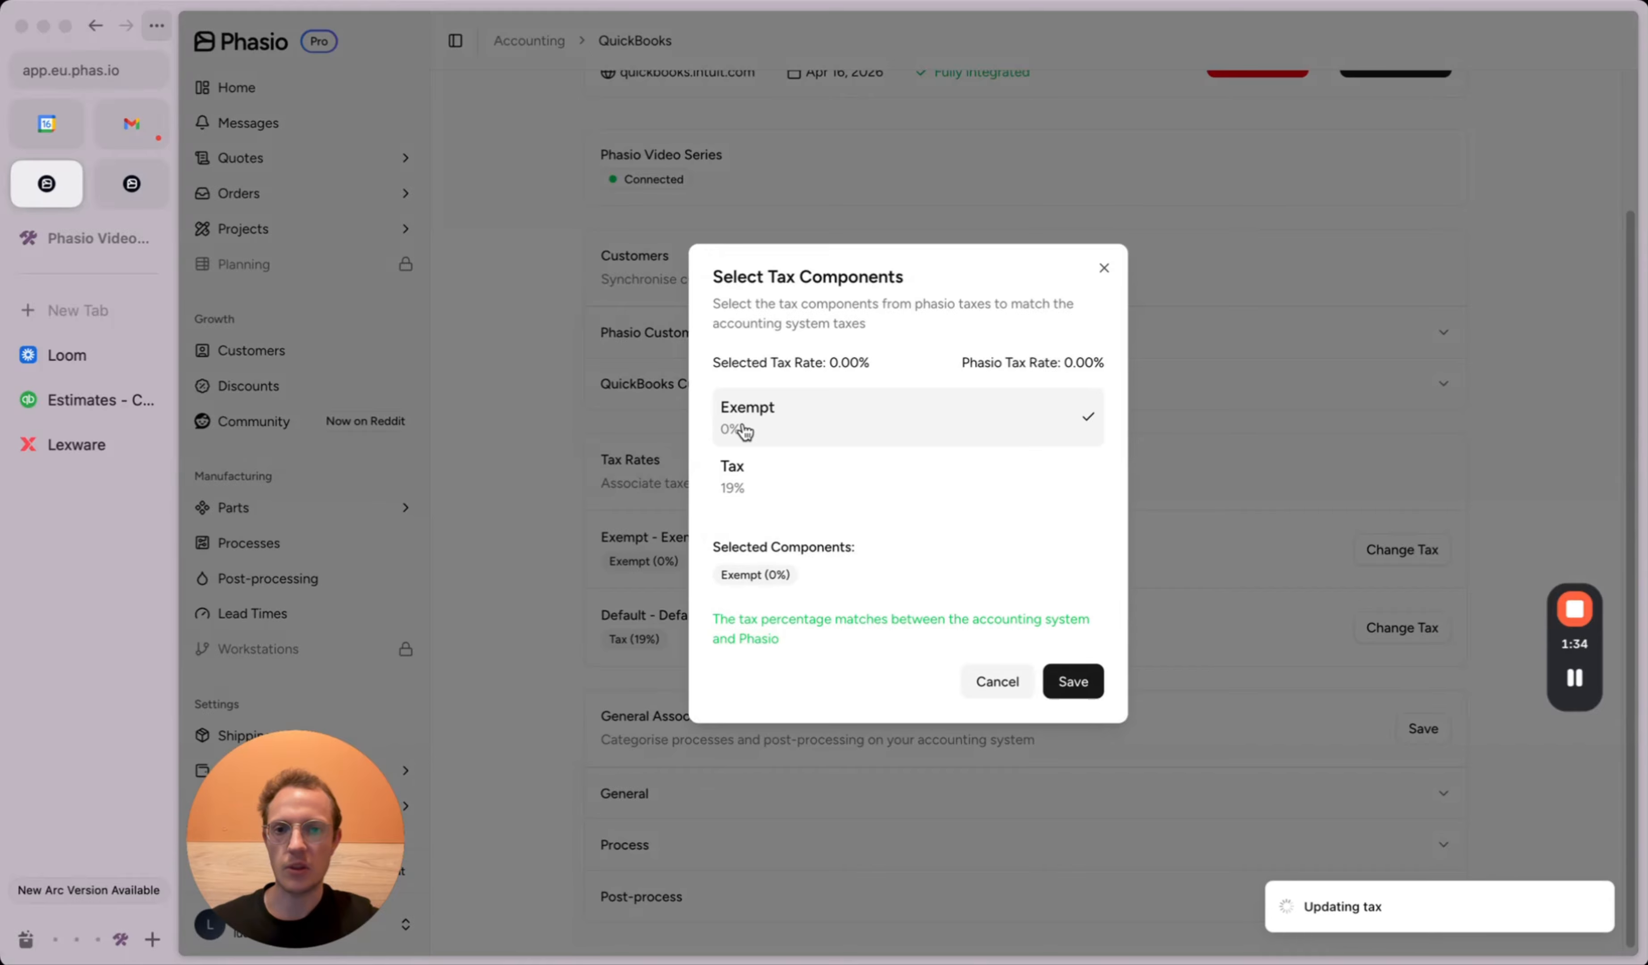
{"action": "left_click", "coordinate": [1072, 692]}
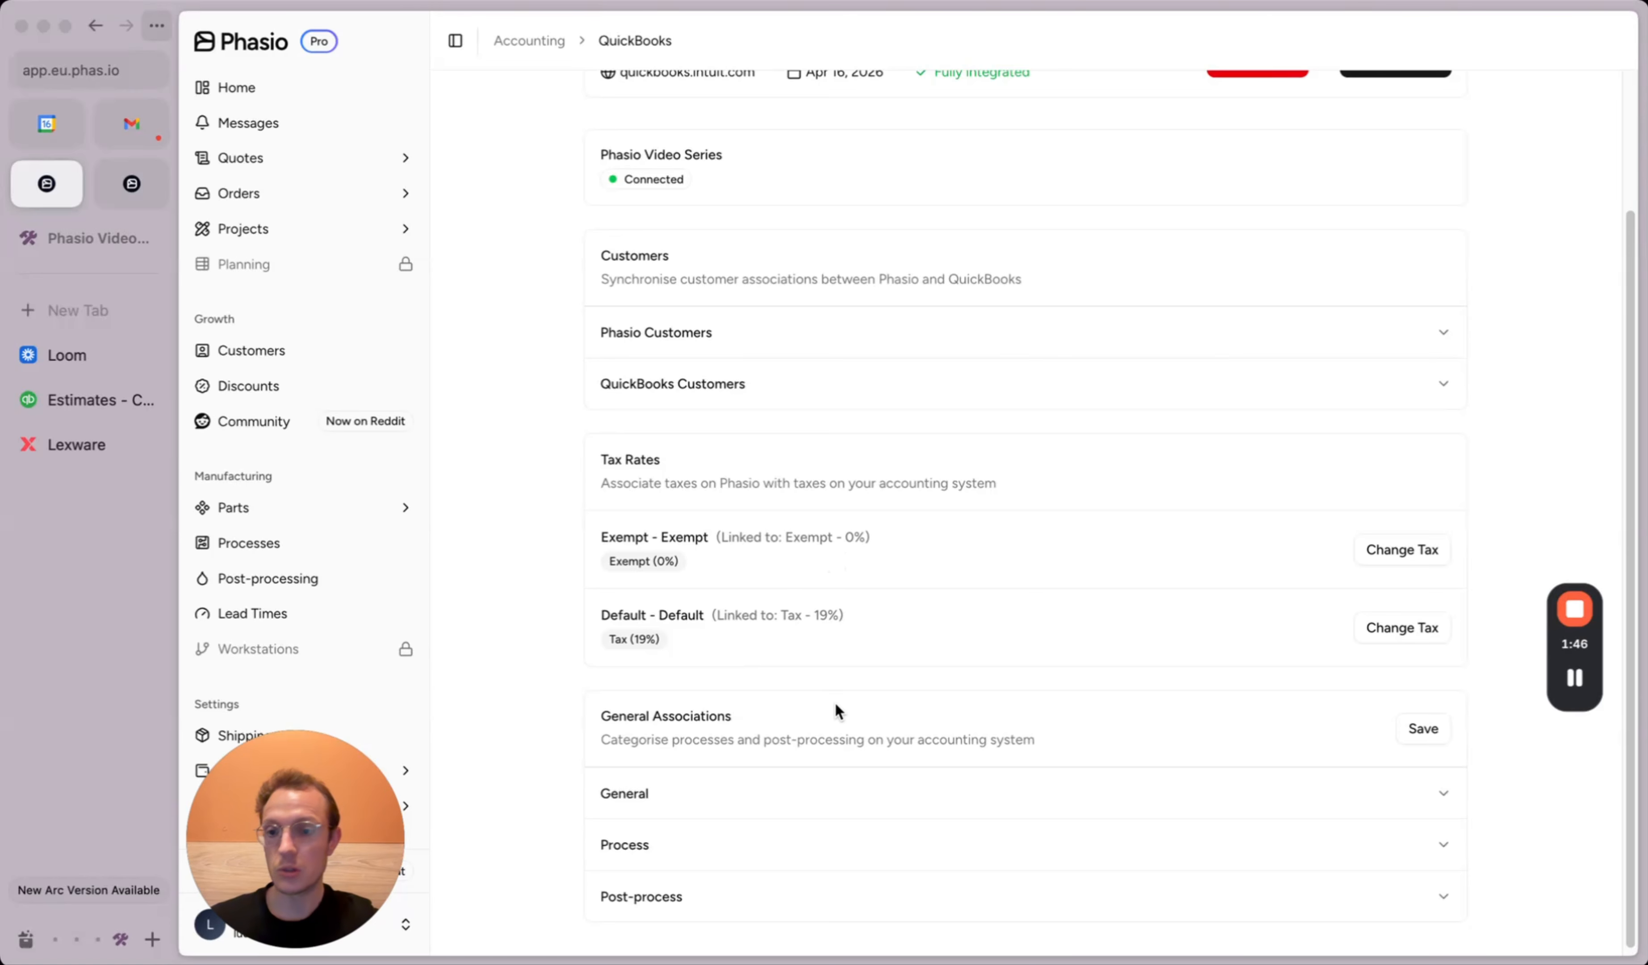
Step: Expand the Finances settings group to show Payments, Taxes and Accounting
{"action": "left_click_drag", "start_coordinate": [304, 830], "coordinate": [593, 822]}
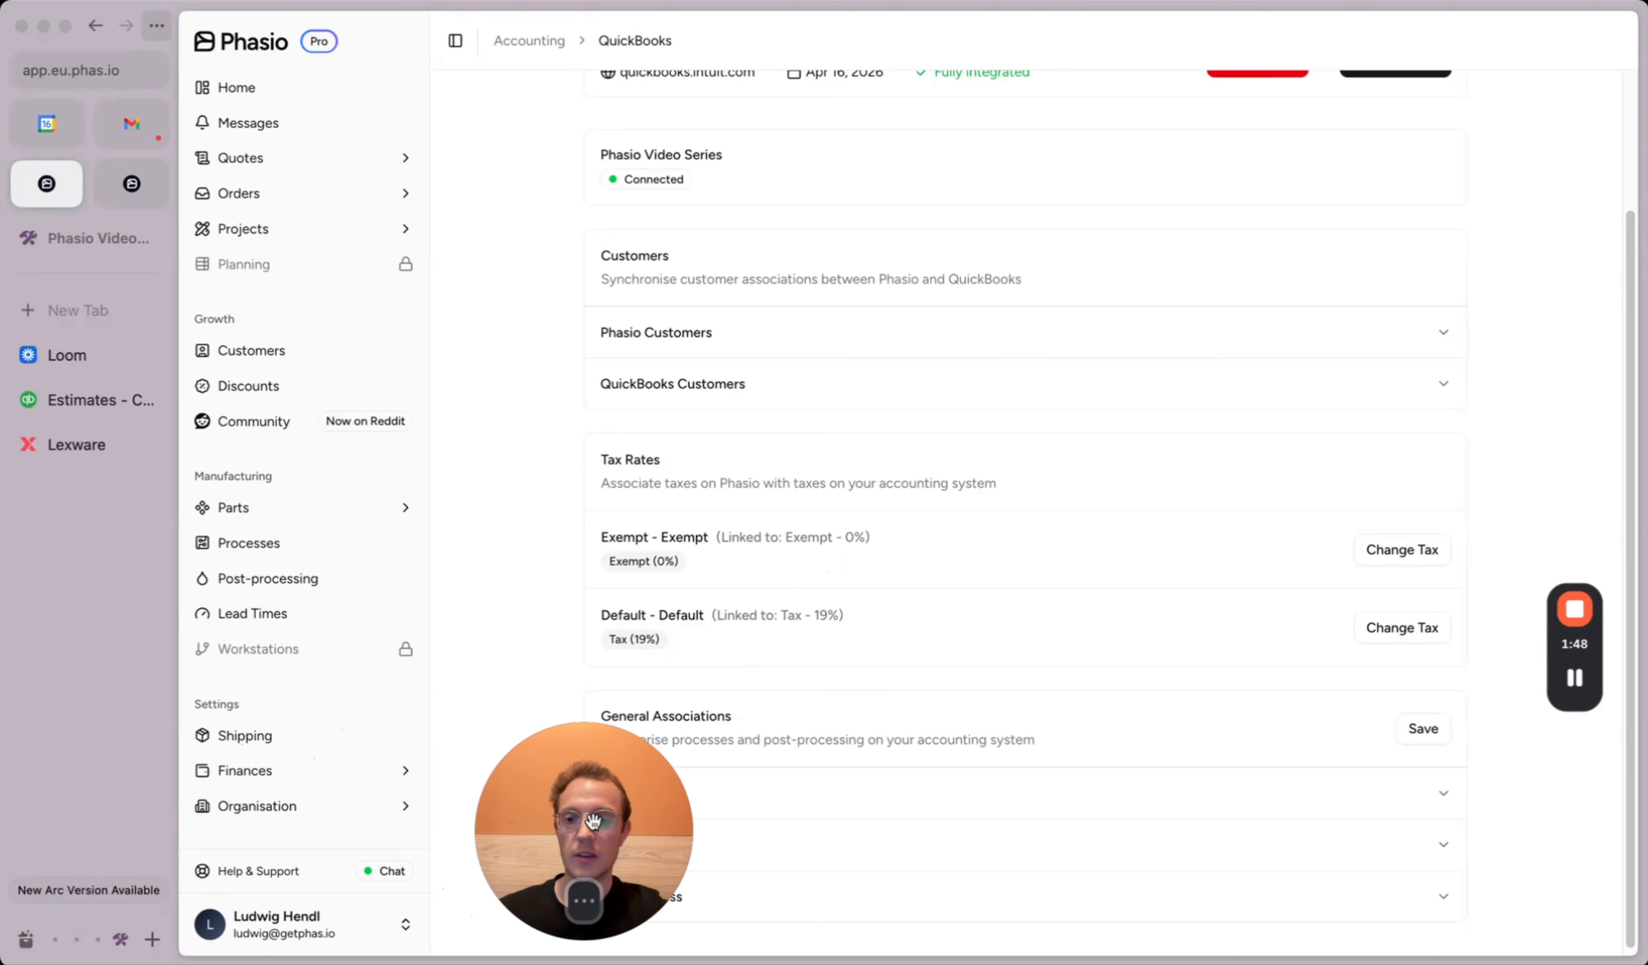
{"action": "left_click", "coordinate": [319, 774]}
{"action": "scroll", "coordinate": [318, 769], "scroll_direction": "down", "scroll_amount": 2}
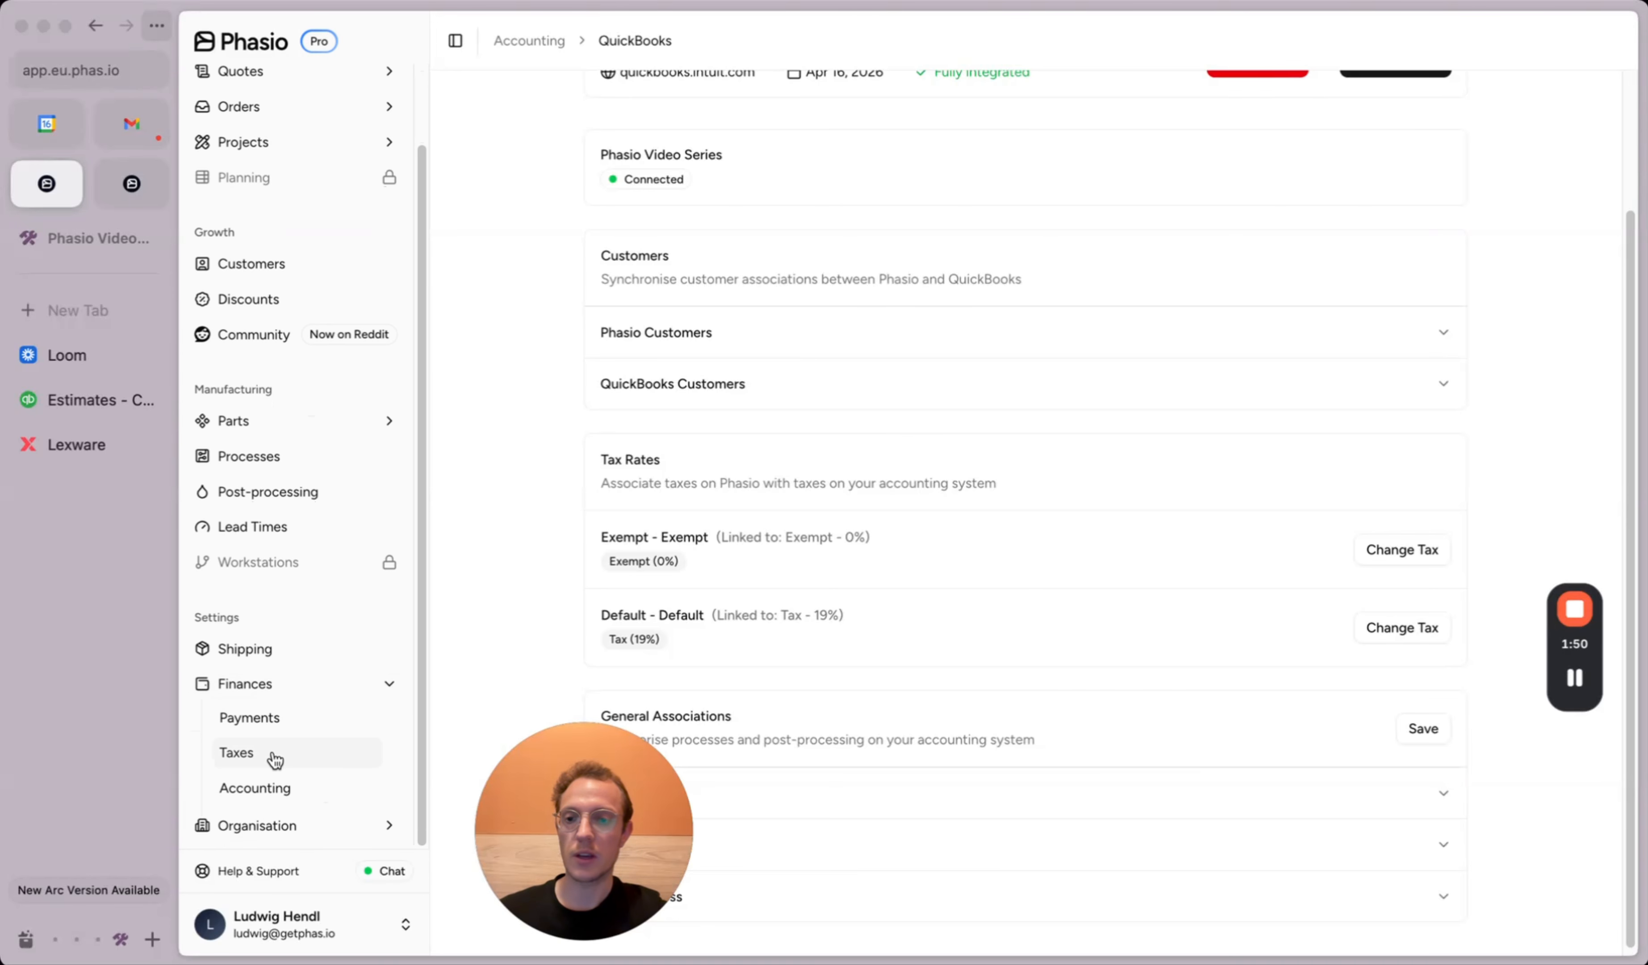
{"action": "left_click_drag", "start_coordinate": [645, 782], "coordinate": [368, 770]}
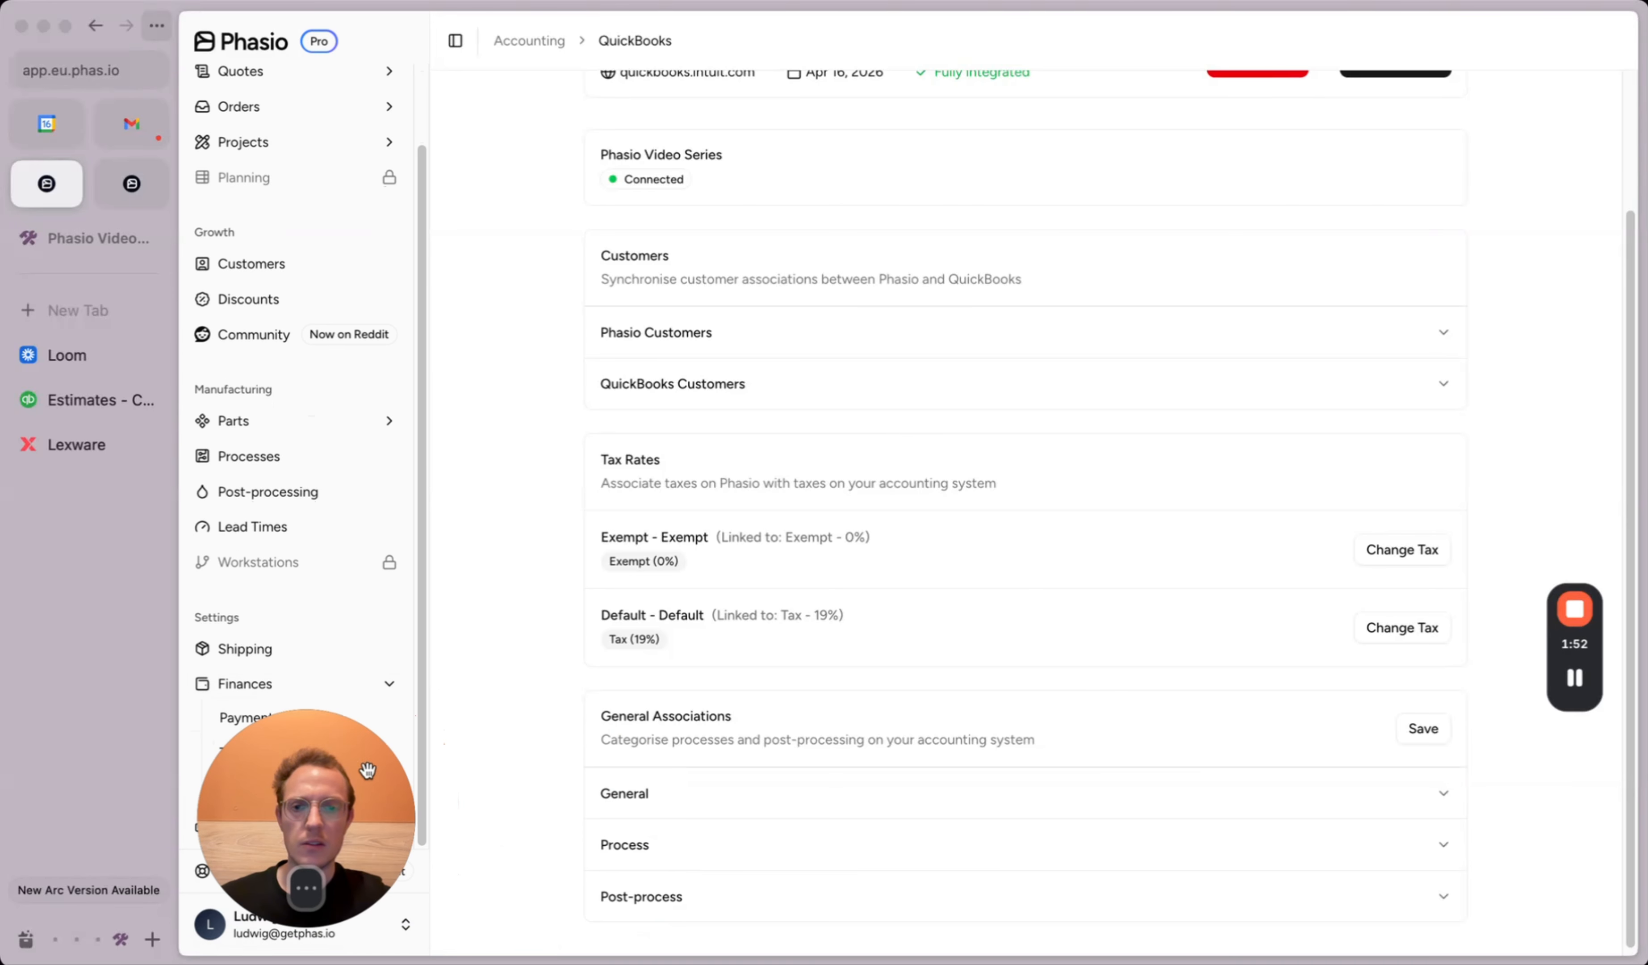
{"action": "scroll", "coordinate": [789, 683], "scroll_direction": "up", "scroll_amount": 3}
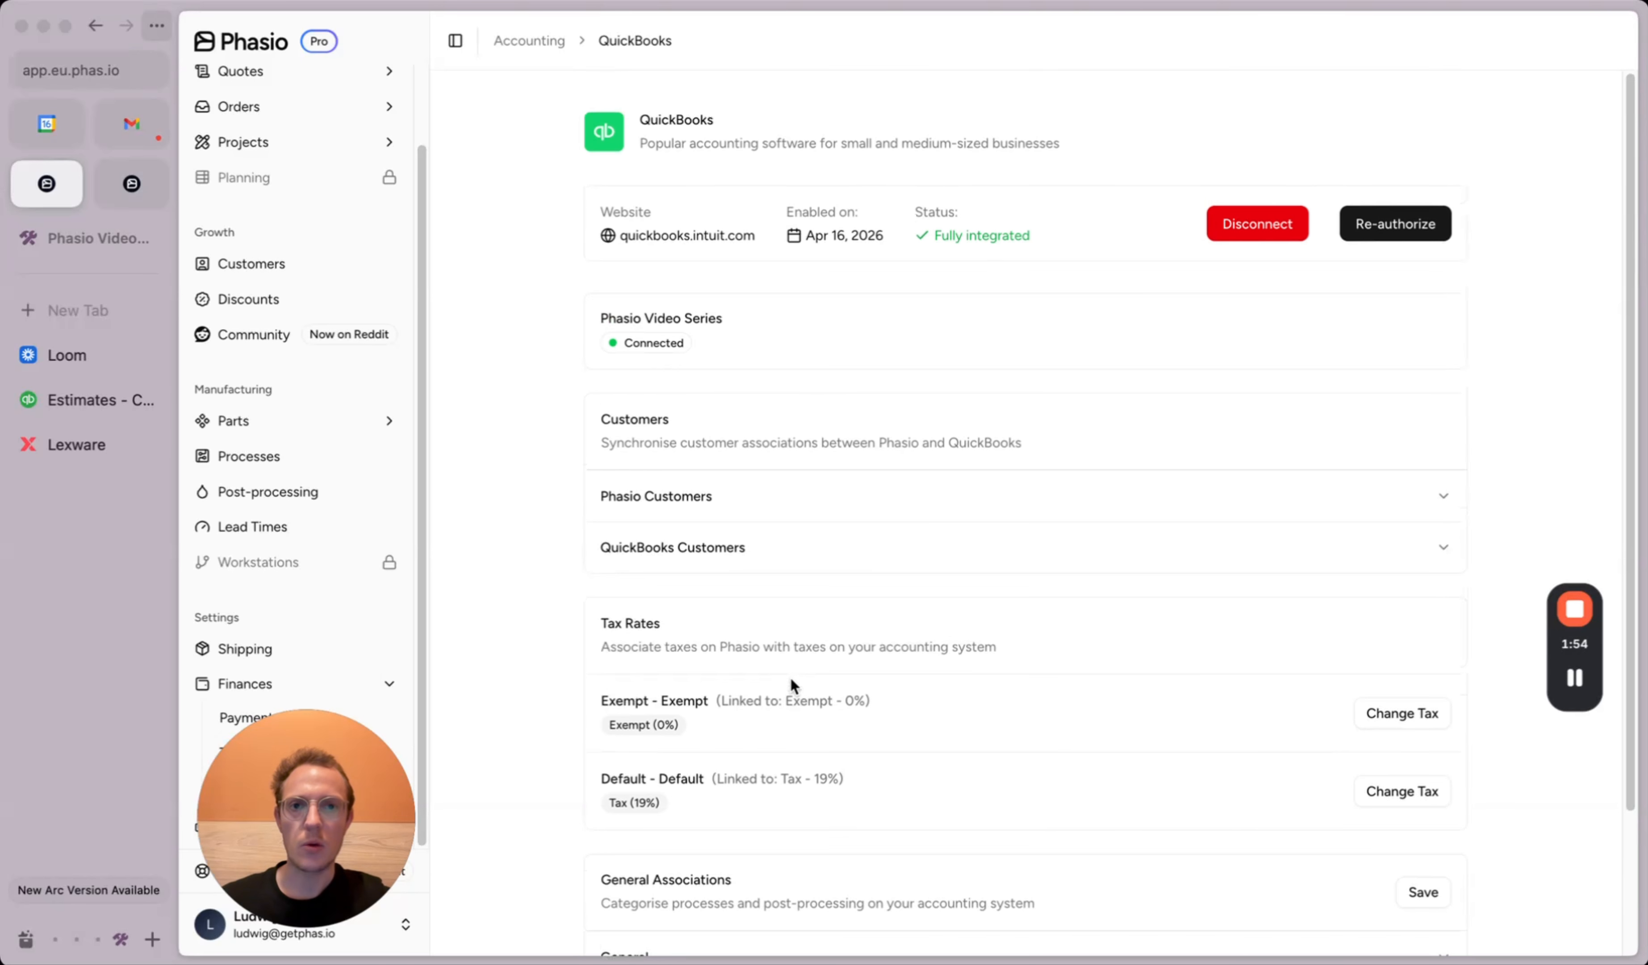
Step: Check the Fully integrated status and briefly expand the Phasio Customers list
{"action": "left_click_drag", "start_coordinate": [933, 236], "coordinate": [1012, 236]}
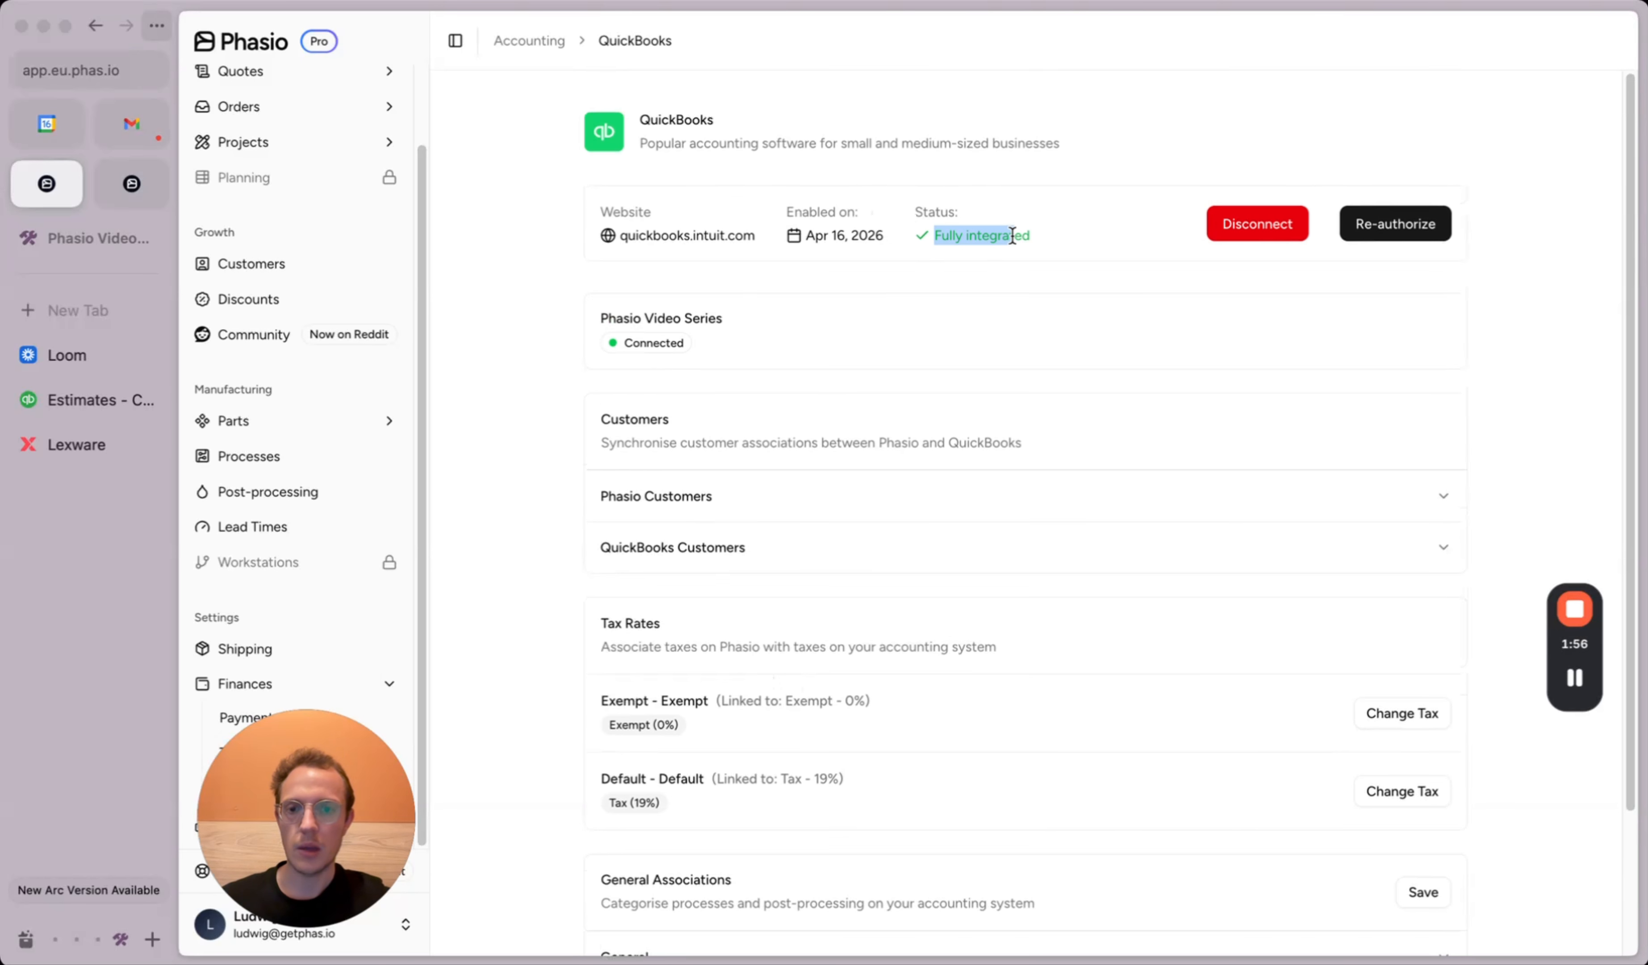
{"action": "left_click", "coordinate": [702, 493]}
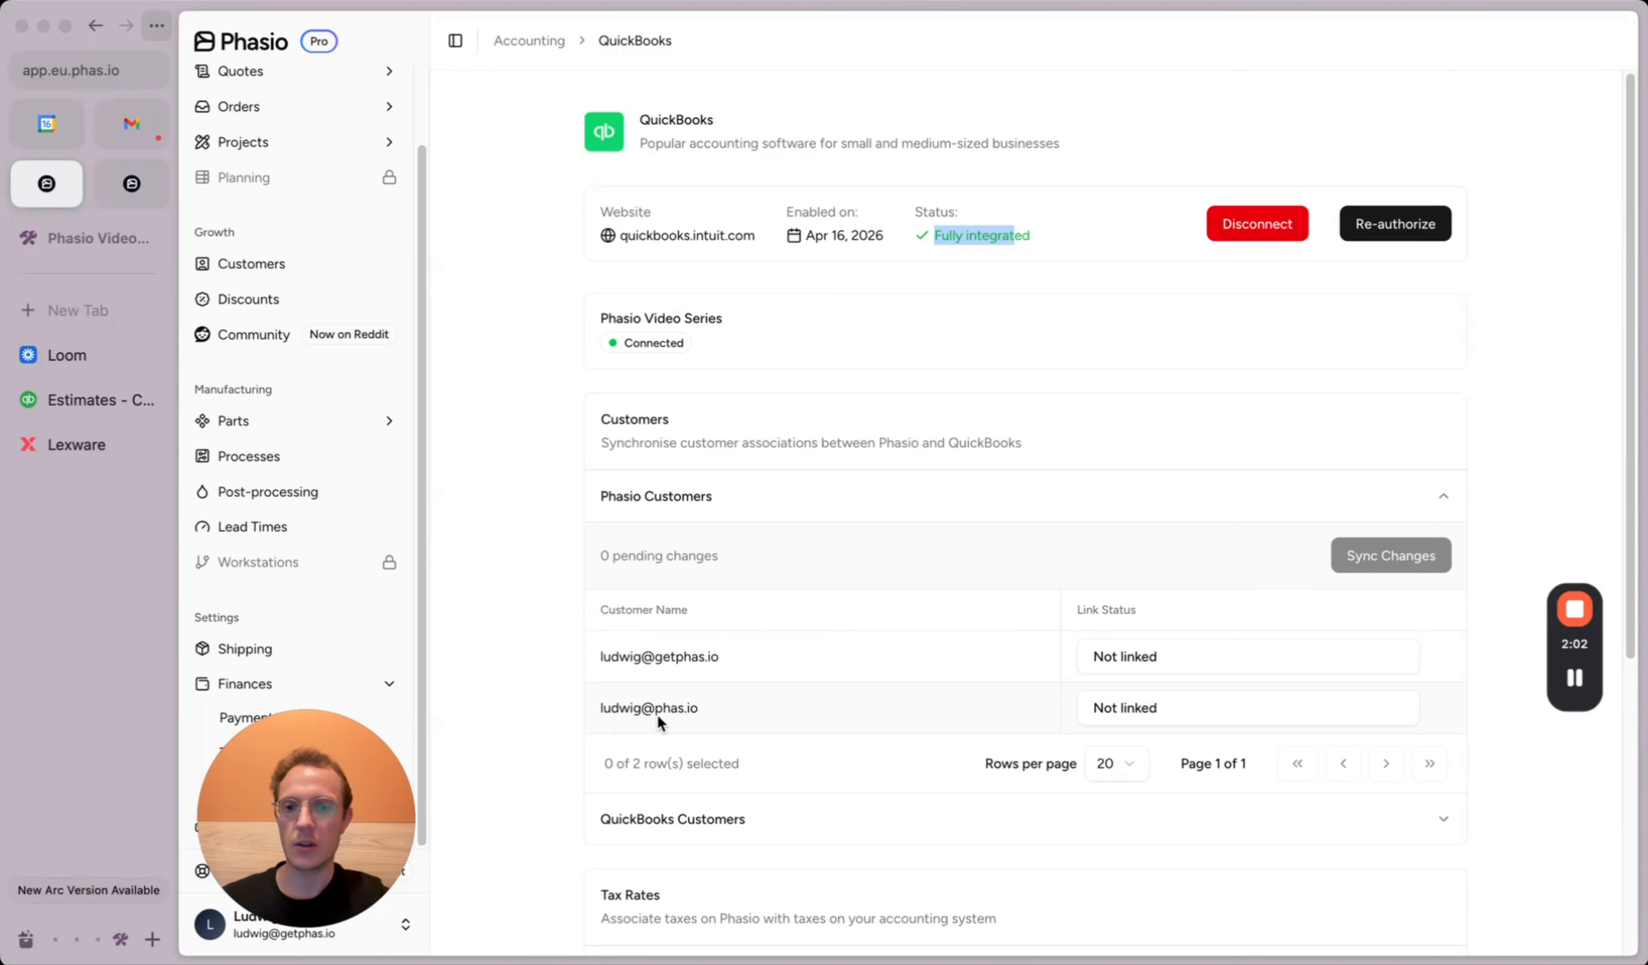
{"action": "left_click", "coordinate": [736, 489]}
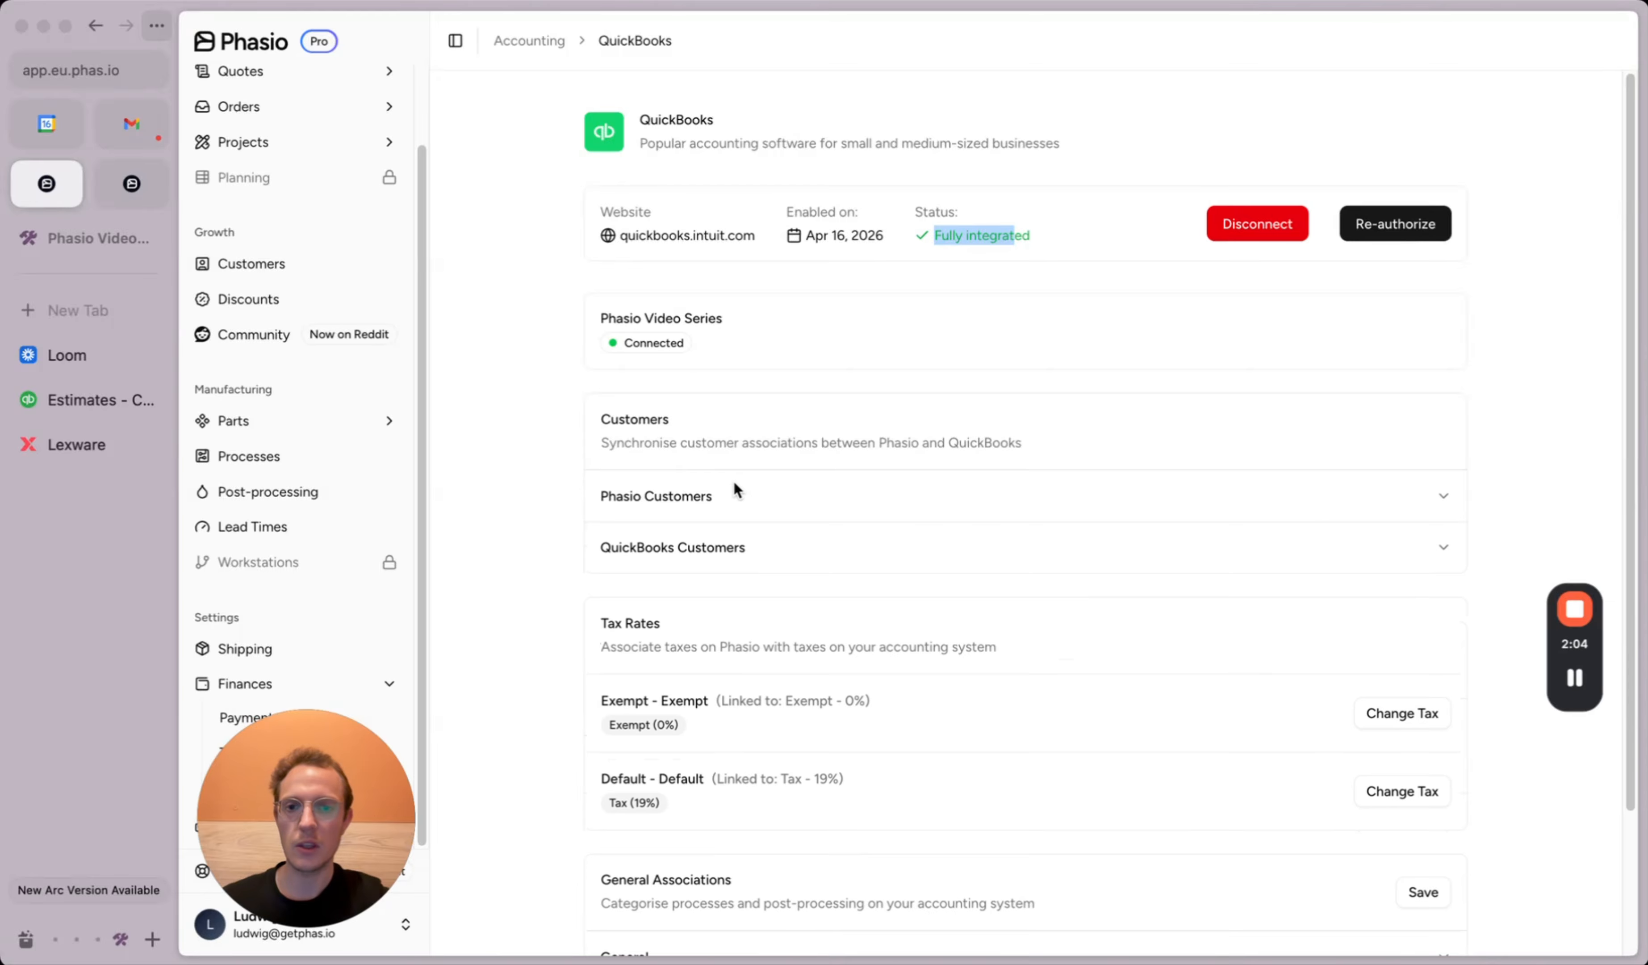
Step: Review QuickBooks Customers, where customer Phasio is unconnected, without linking it, then expand Quotes
{"action": "left_click", "coordinate": [692, 546]}
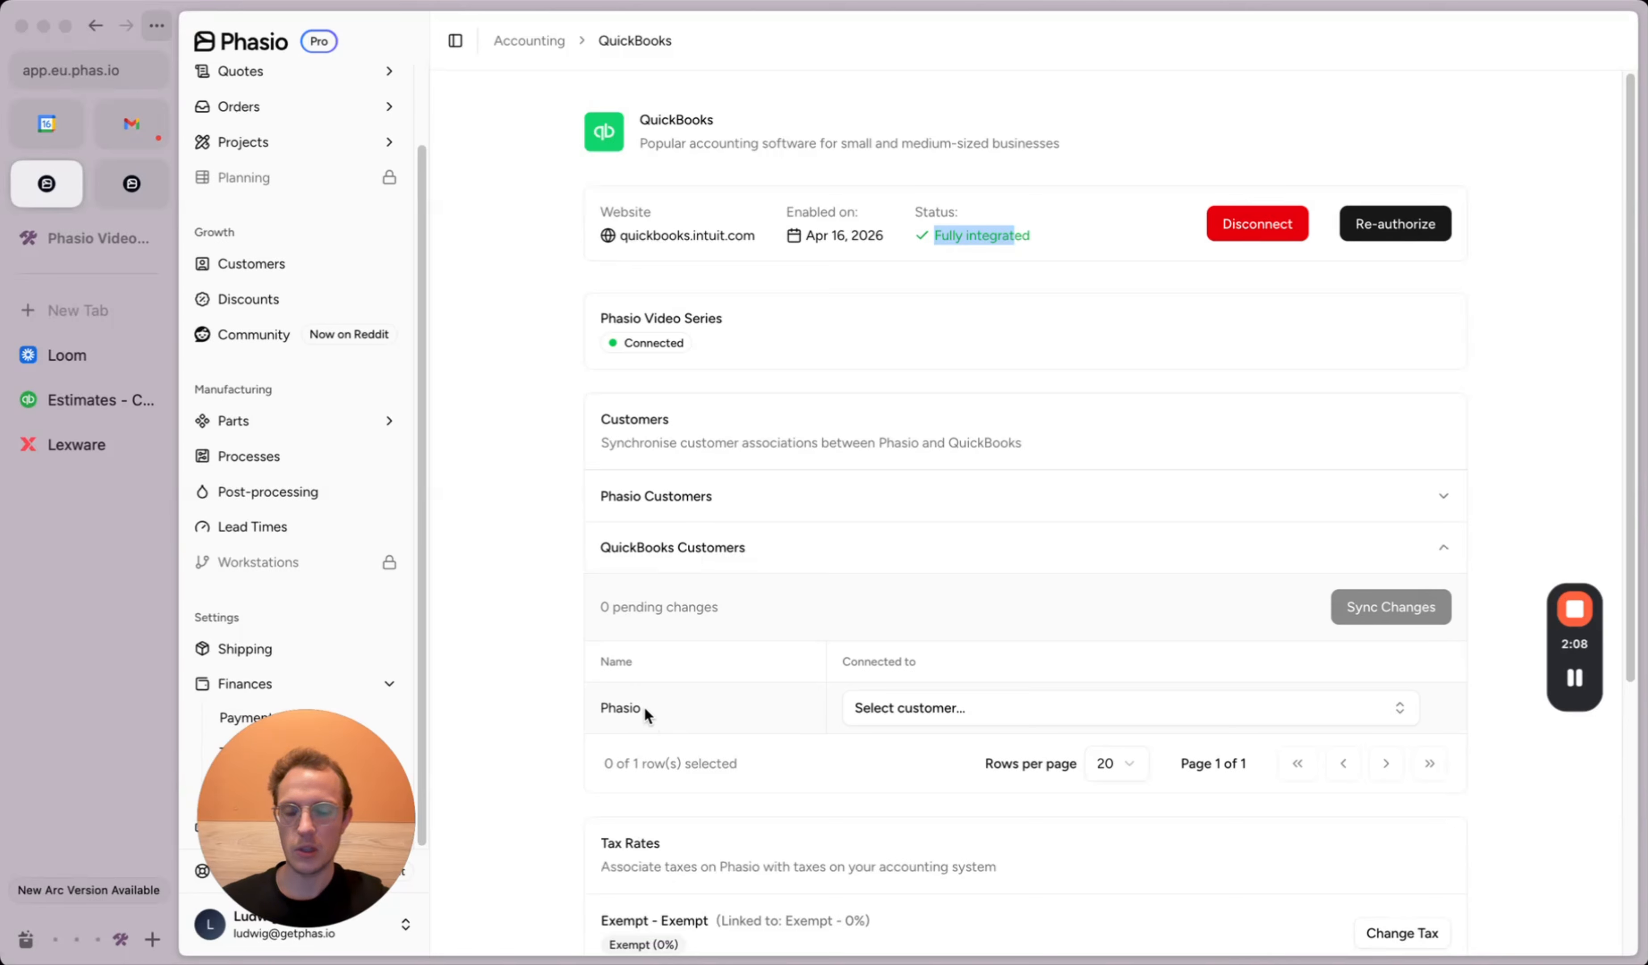
{"action": "left_click", "coordinate": [887, 706]}
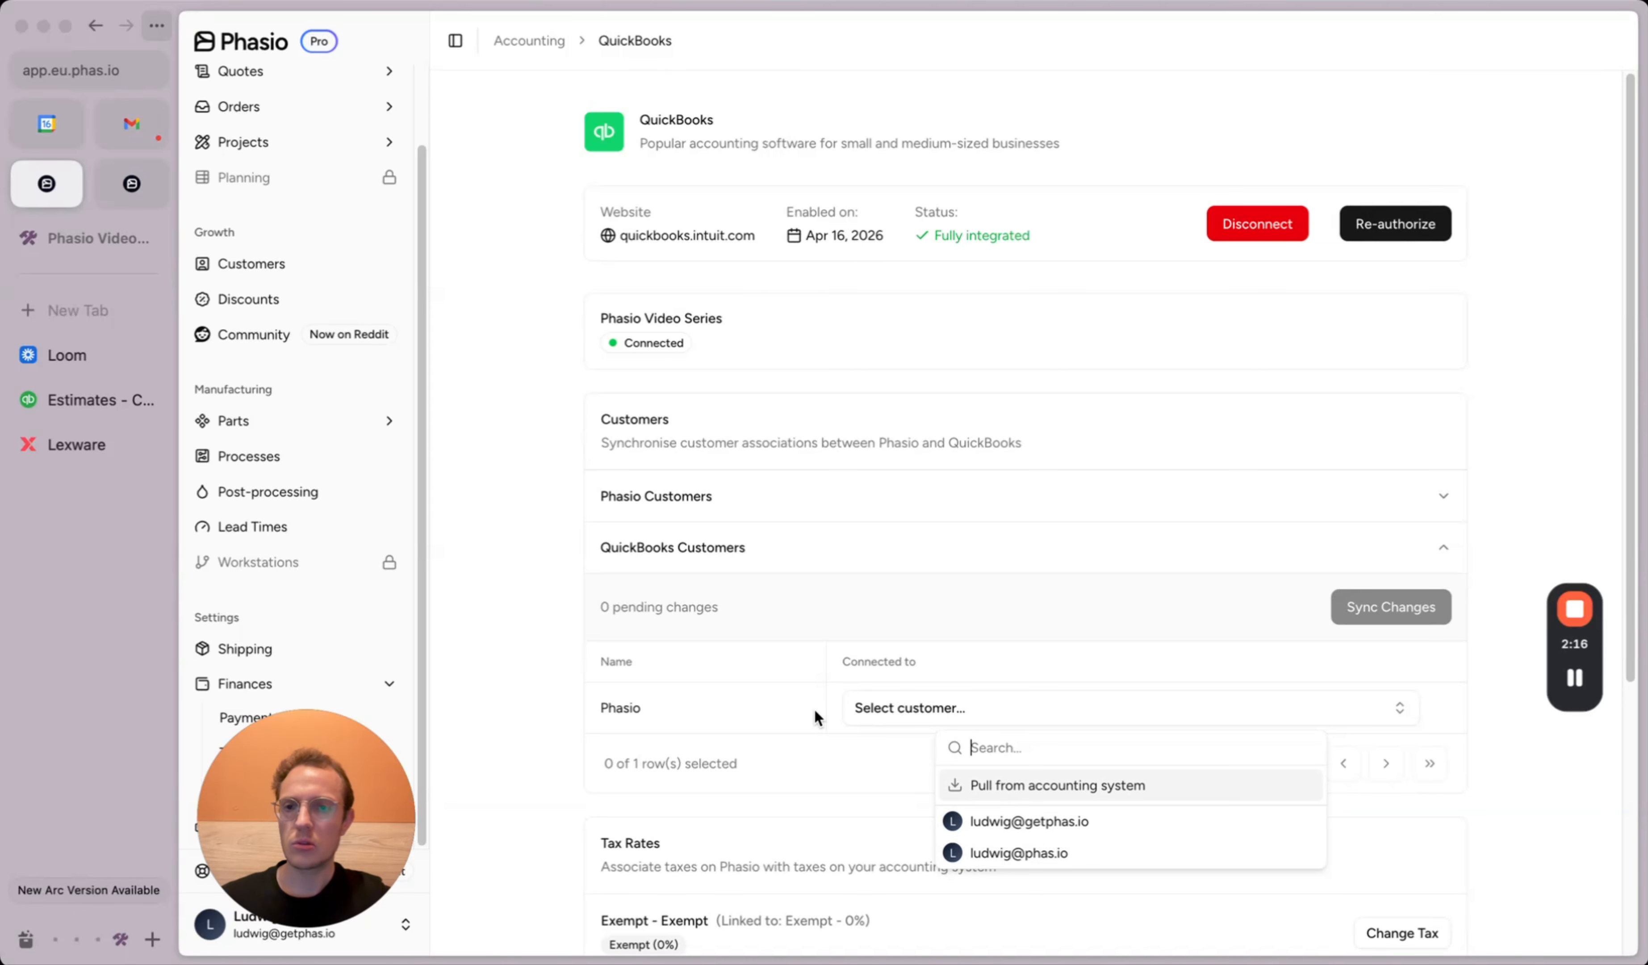
{"action": "left_click", "coordinate": [480, 424]}
{"action": "scroll", "coordinate": [325, 378], "scroll_direction": "up", "scroll_amount": 3}
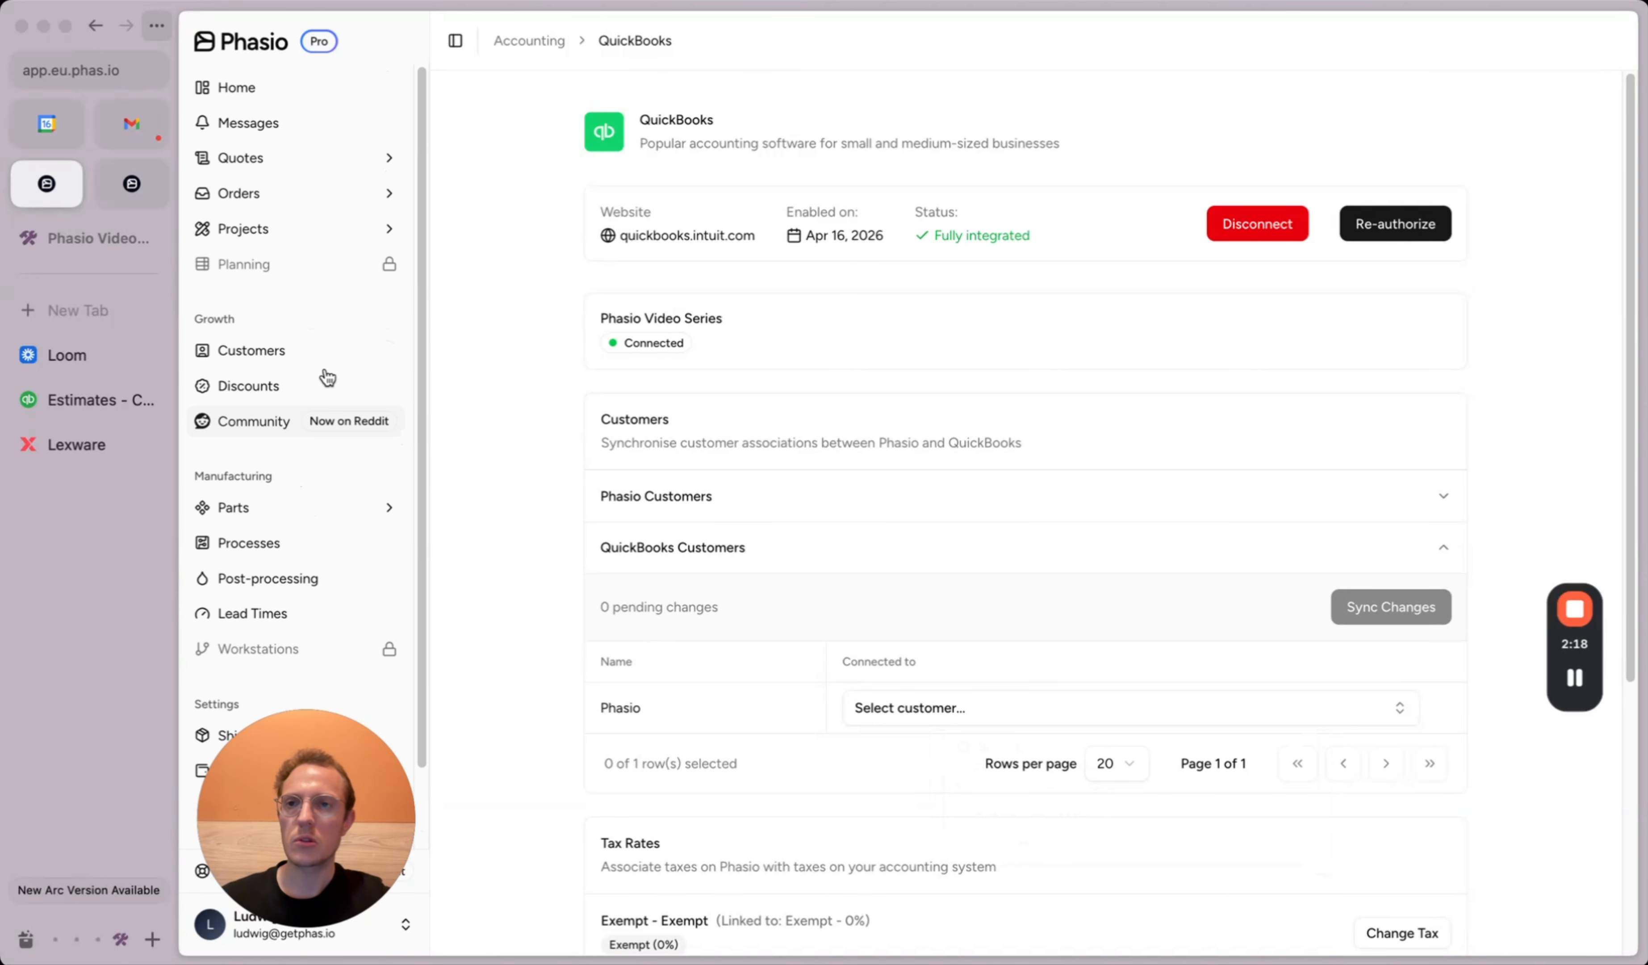
{"action": "left_click", "coordinate": [292, 159]}
Step: Start a new quote and add a customer organisation named Phasio with EN notification language
{"action": "left_click", "coordinate": [268, 224]}
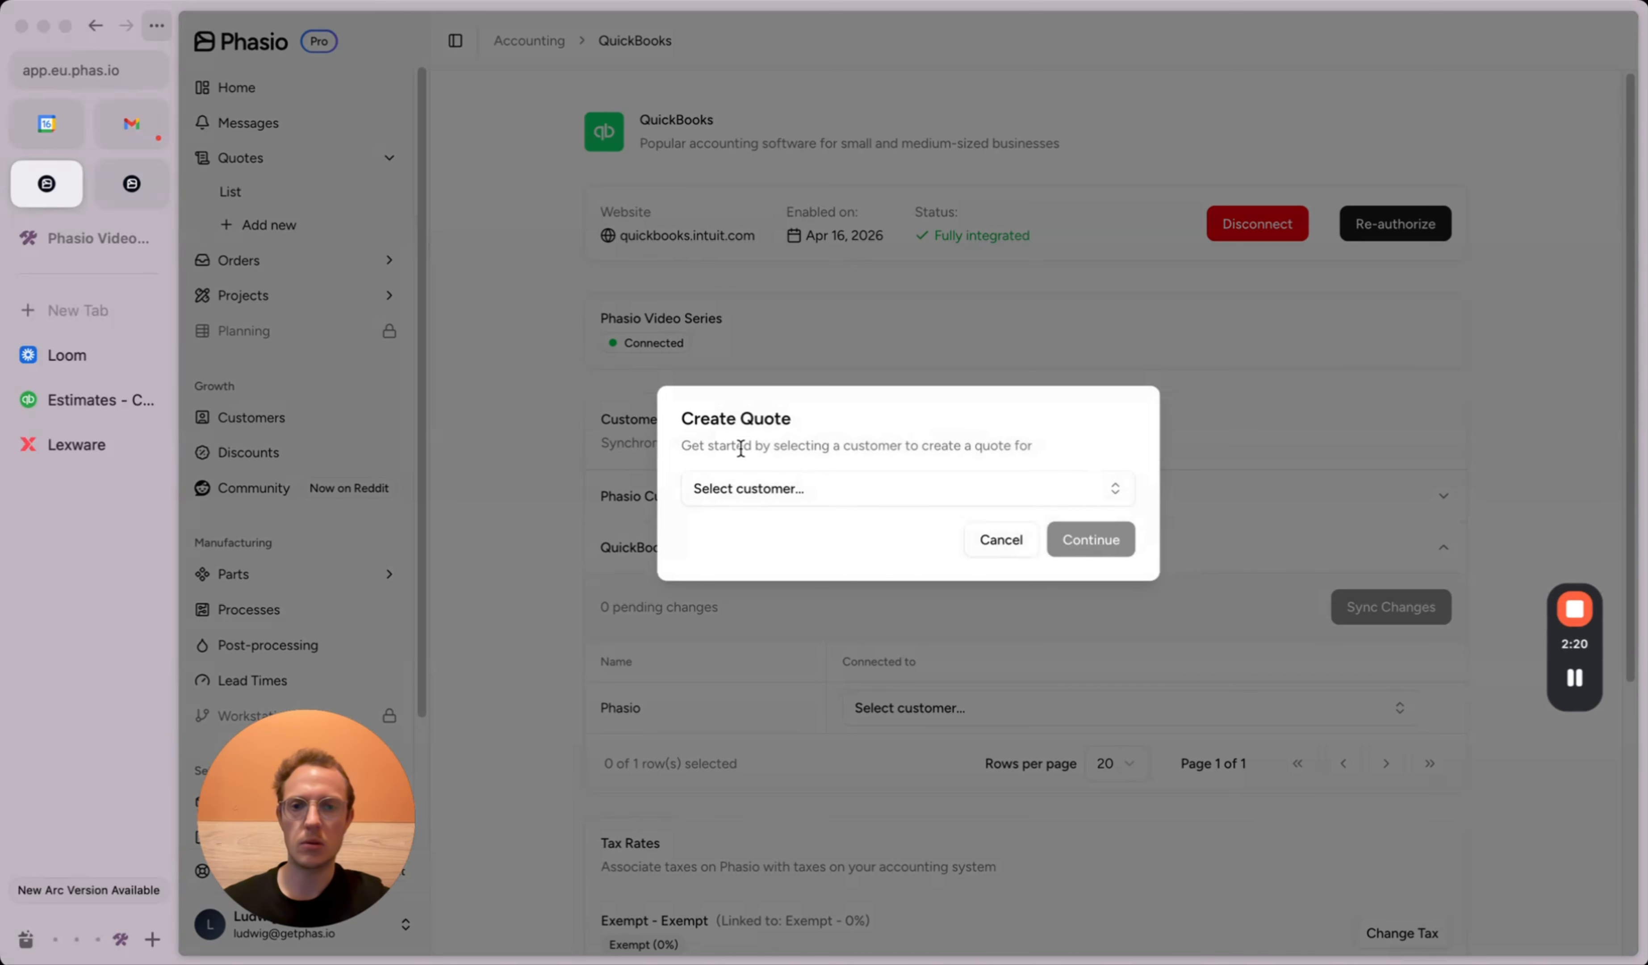
{"action": "left_click", "coordinate": [757, 482]}
{"action": "left_click", "coordinate": [807, 565]}
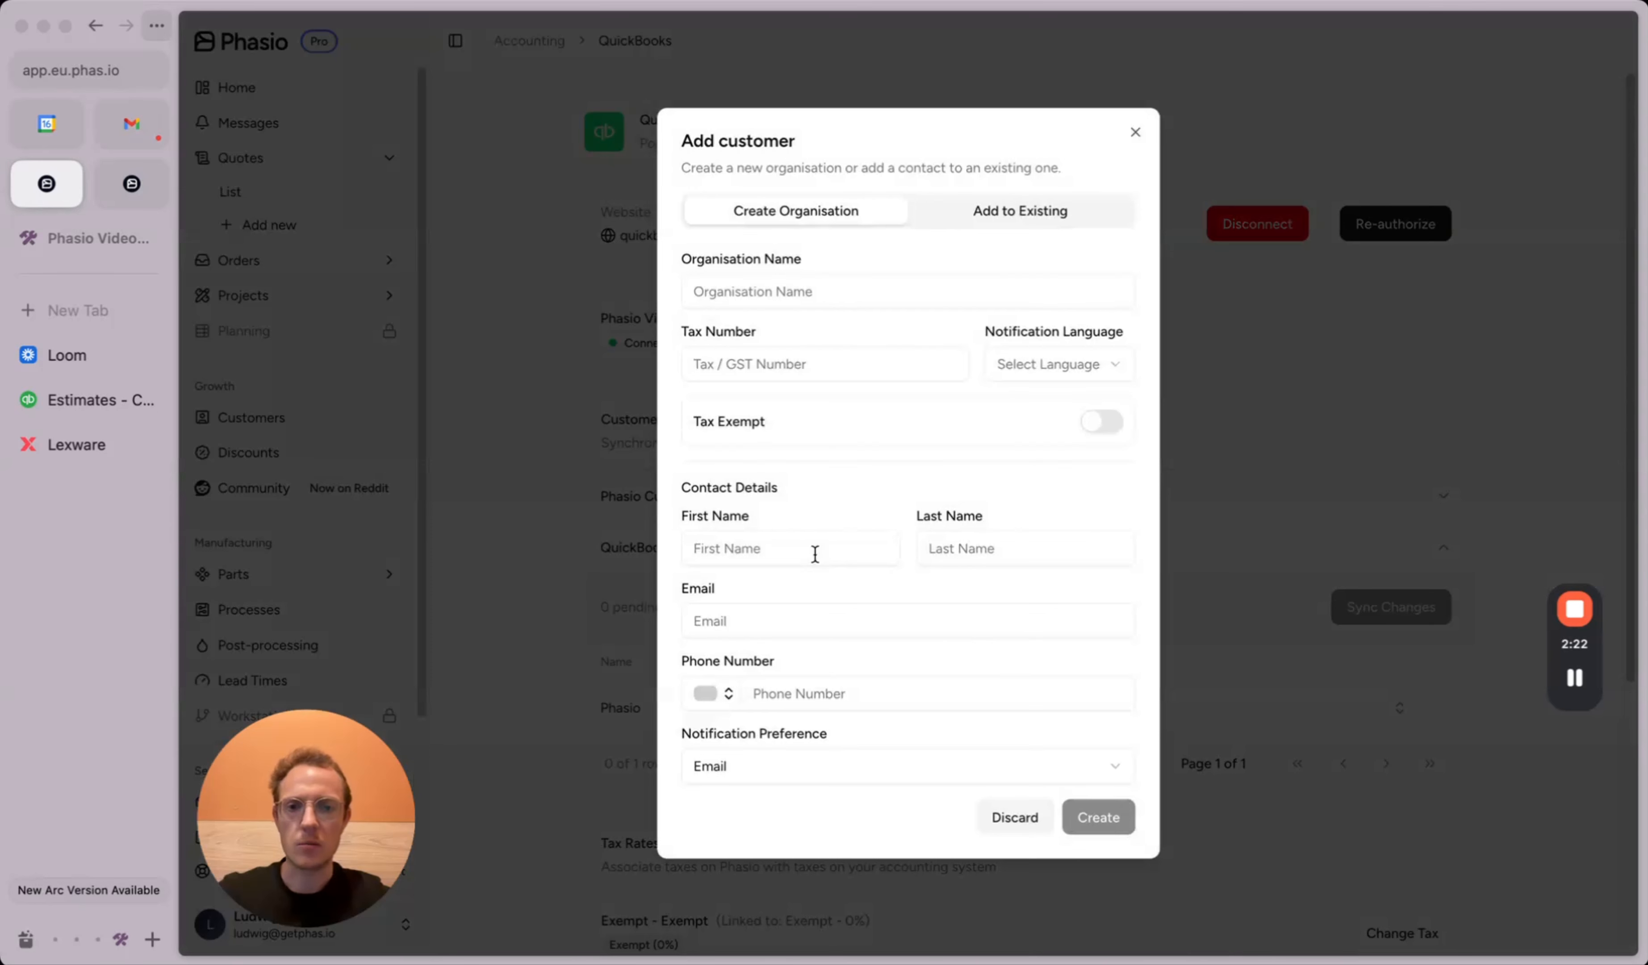
{"action": "left_click", "coordinate": [797, 287]}
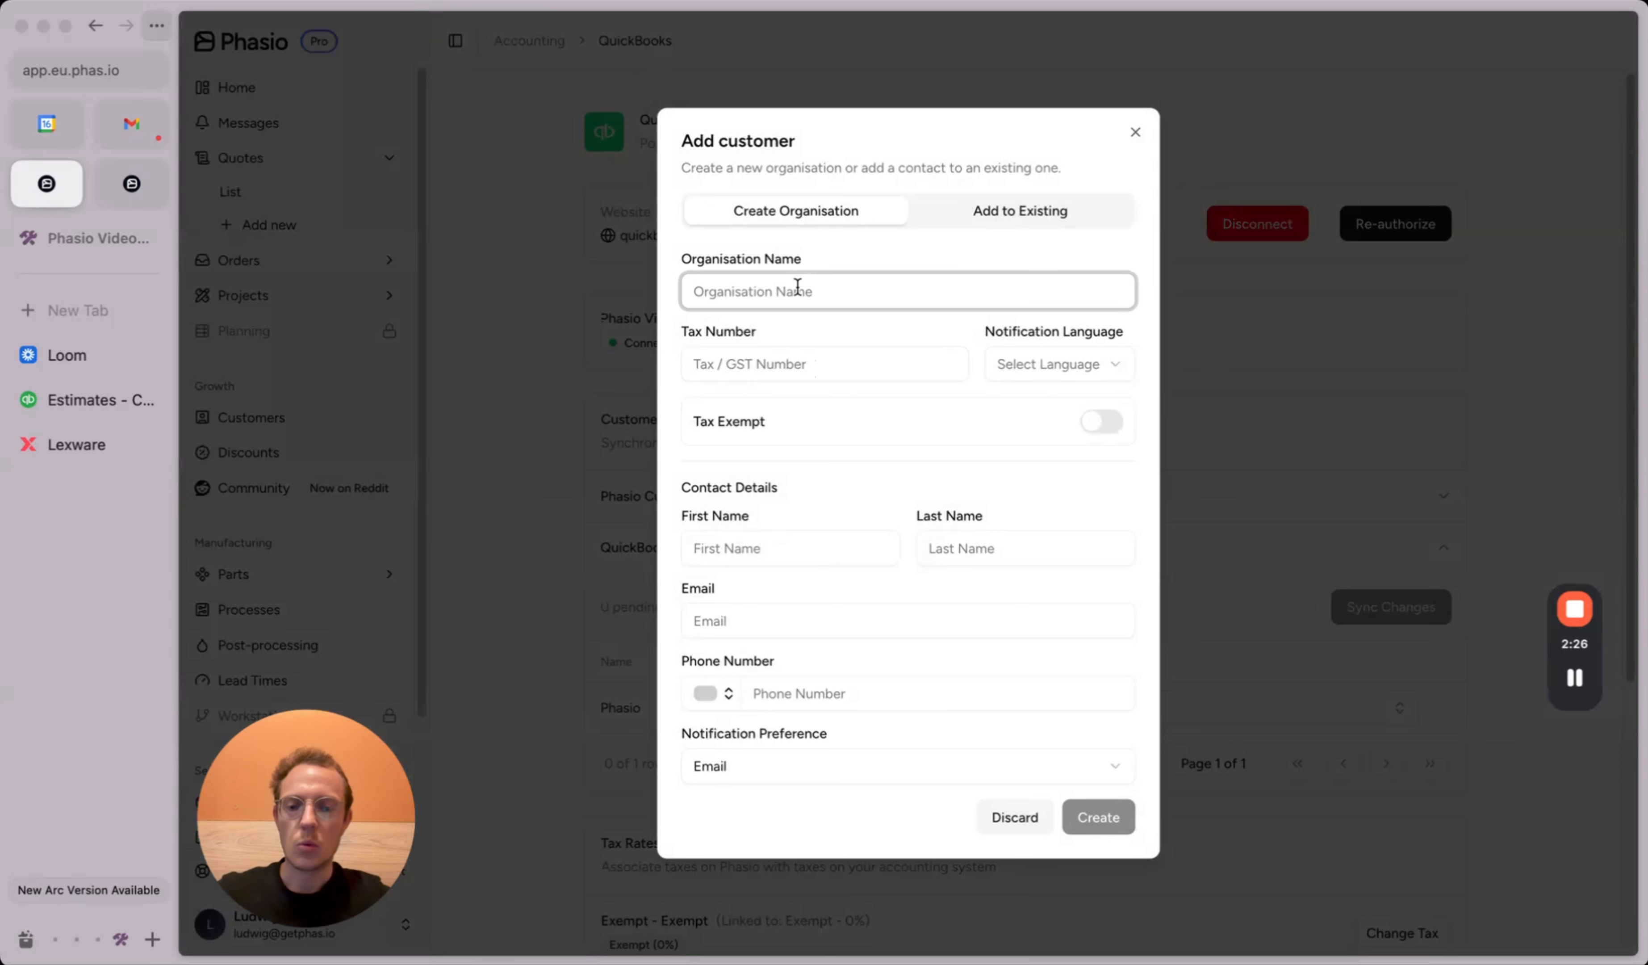
{"action": "type", "text": "Phasio"}
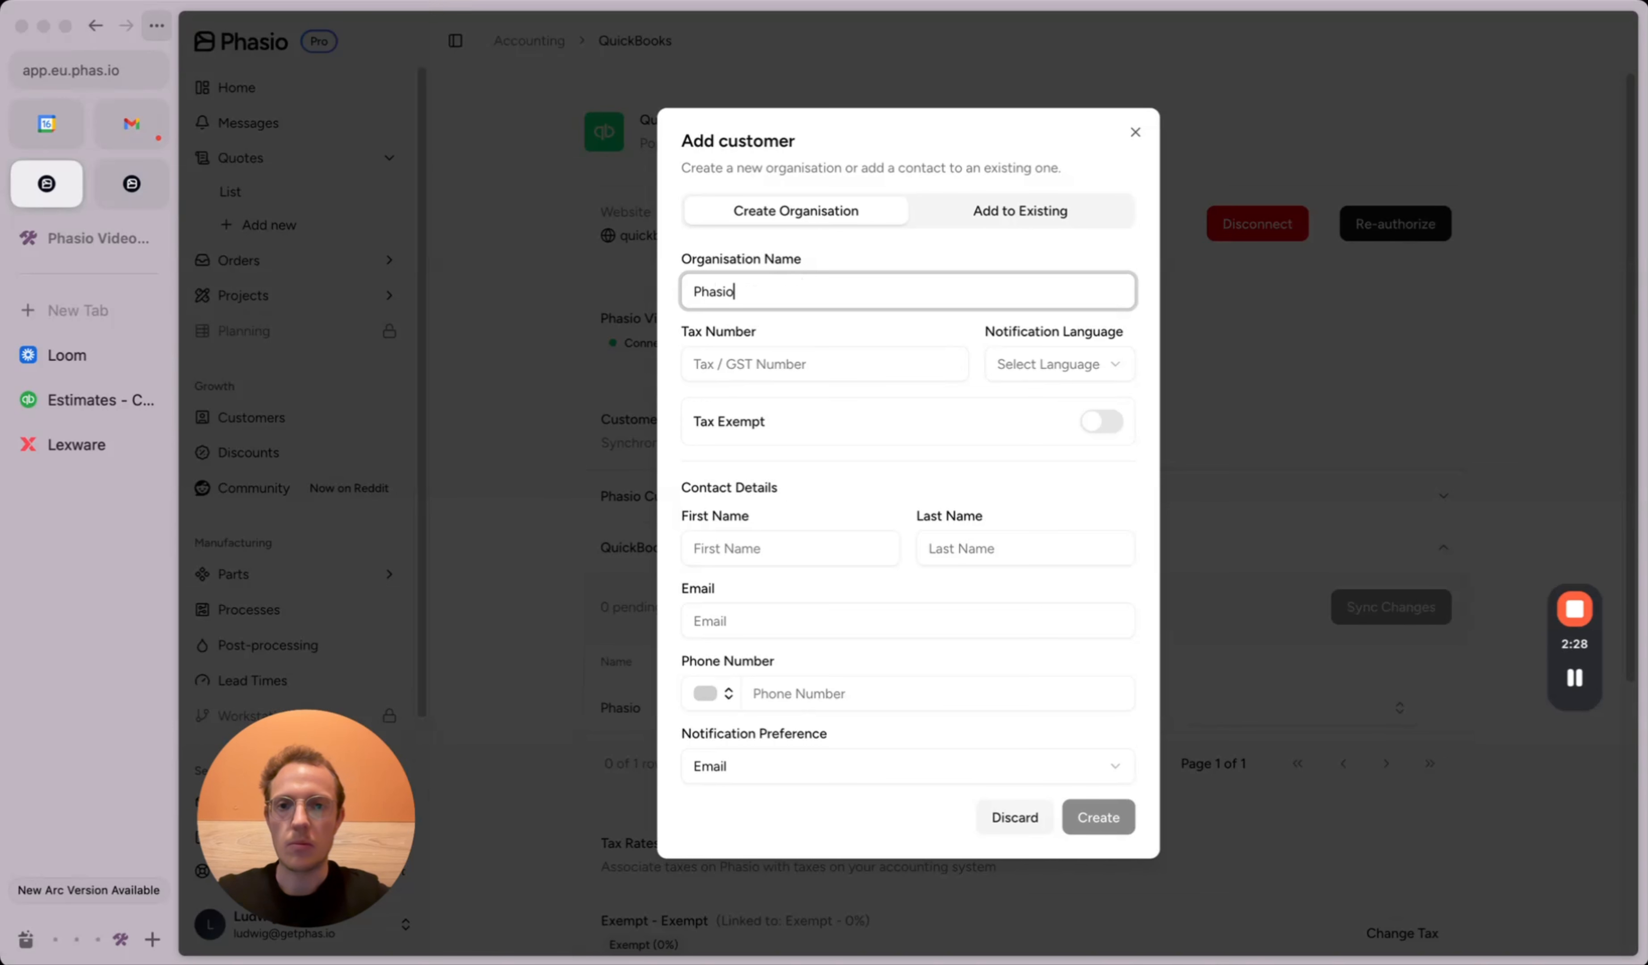
{"action": "left_click", "coordinate": [1029, 366]}
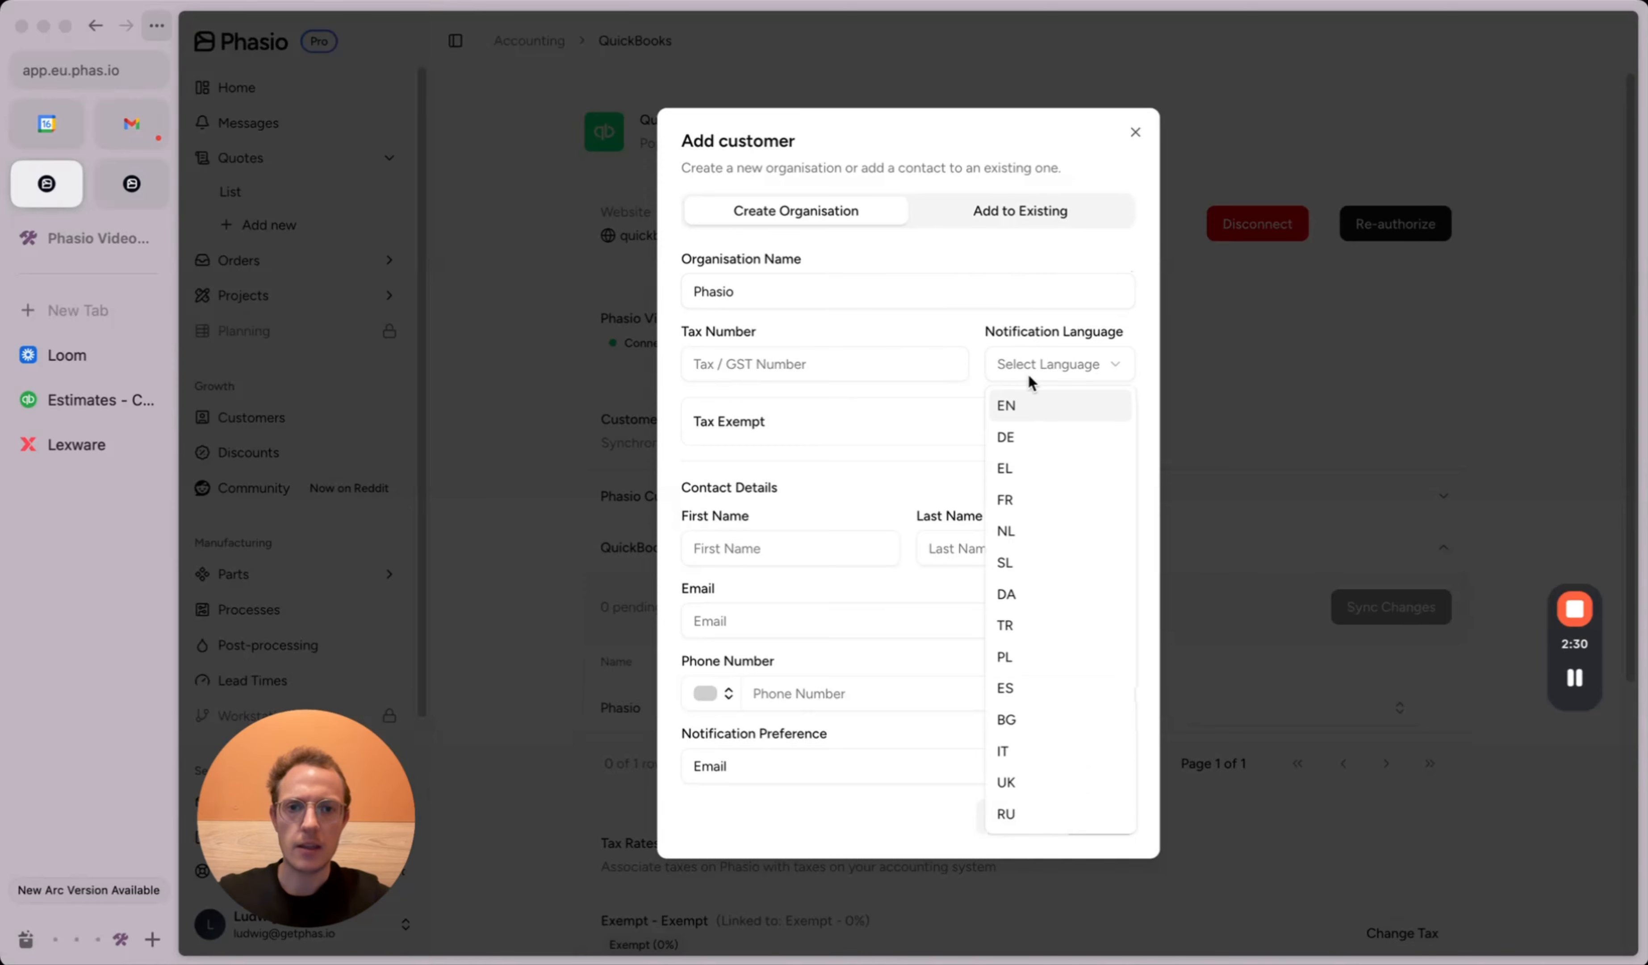
{"action": "left_click", "coordinate": [1035, 410]}
Step: Enter the contact's first name, last name and e-mail, create the organisation, and continue
{"action": "left_click", "coordinate": [768, 545]}
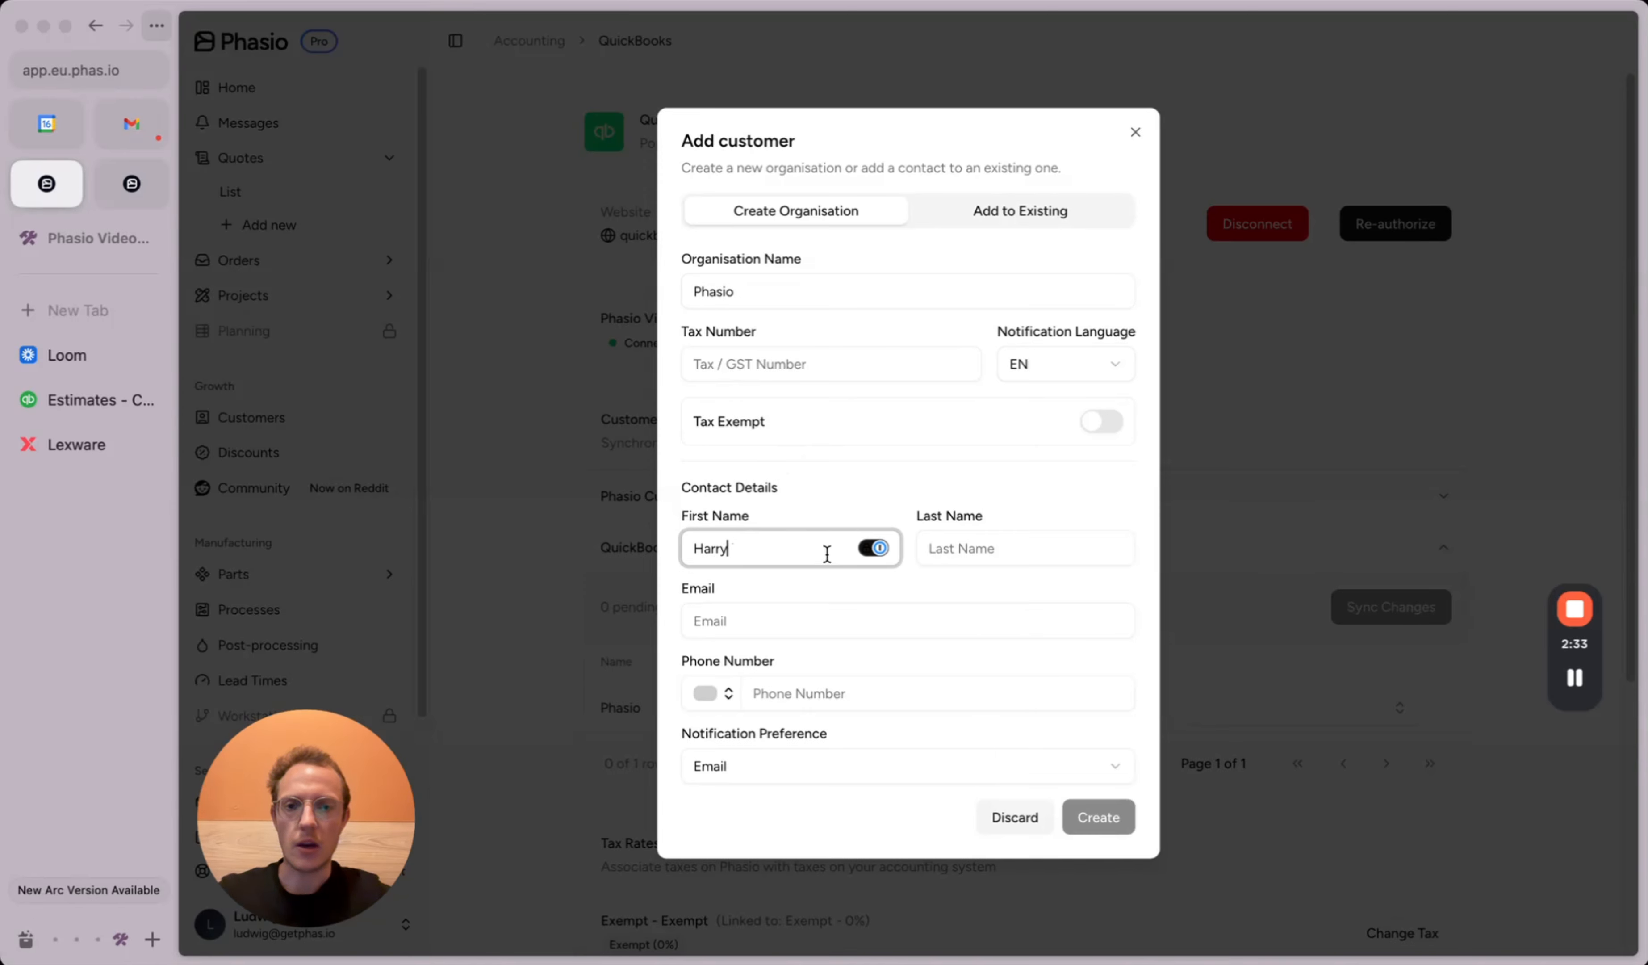
{"action": "left_click", "coordinate": [989, 549]}
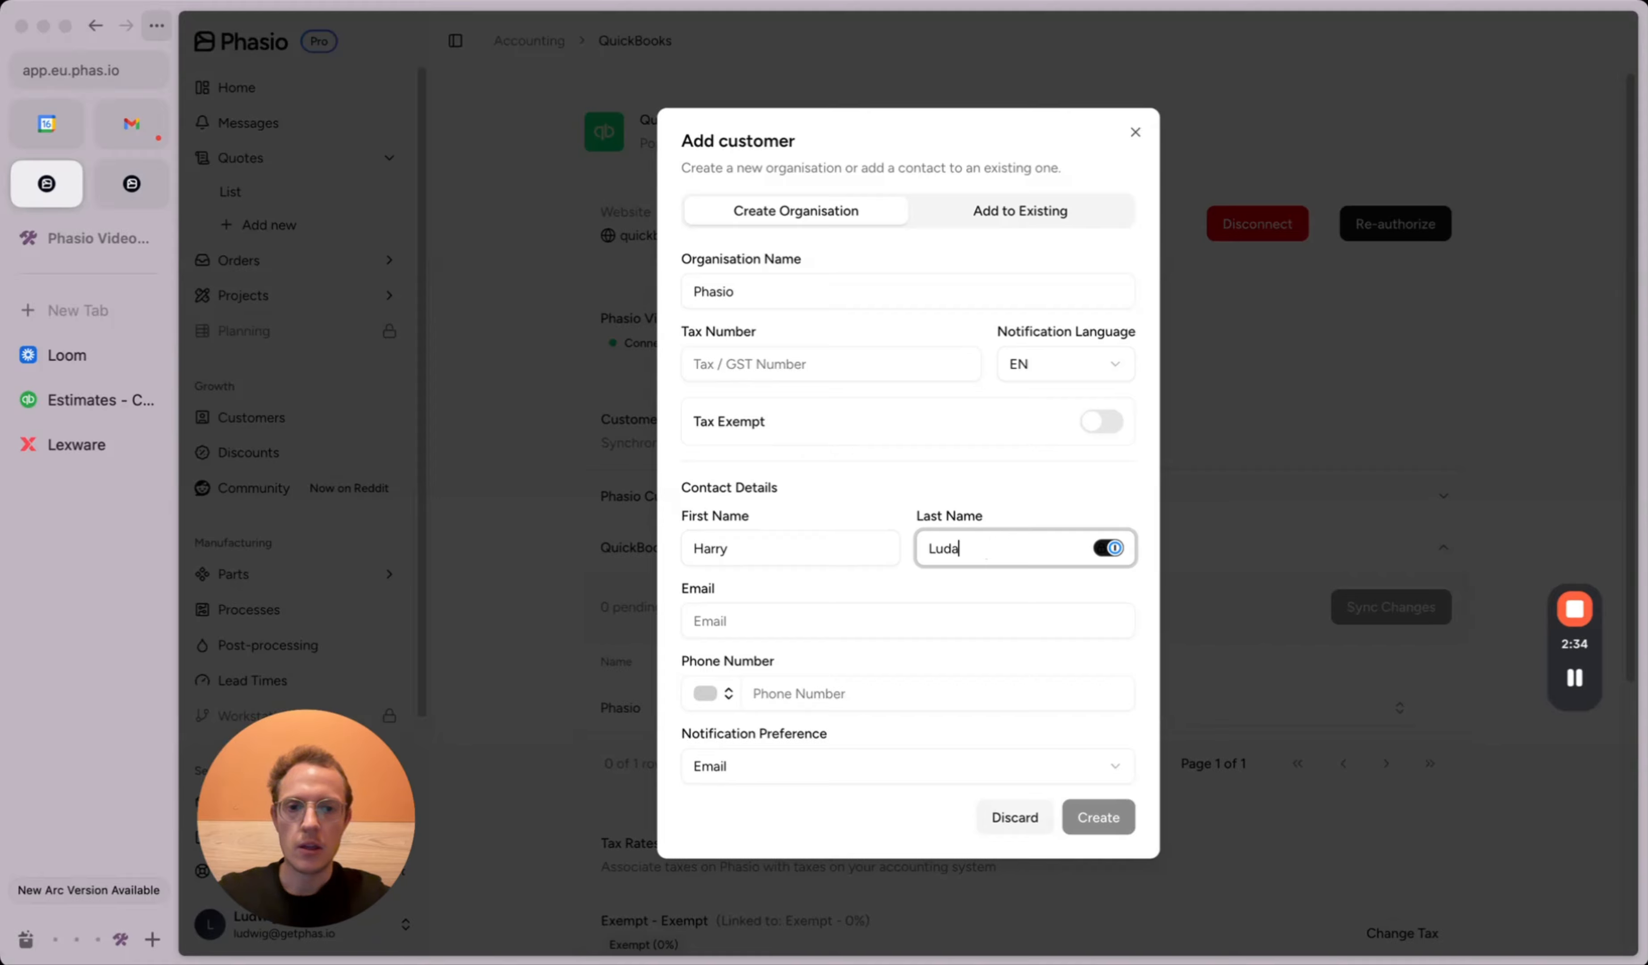
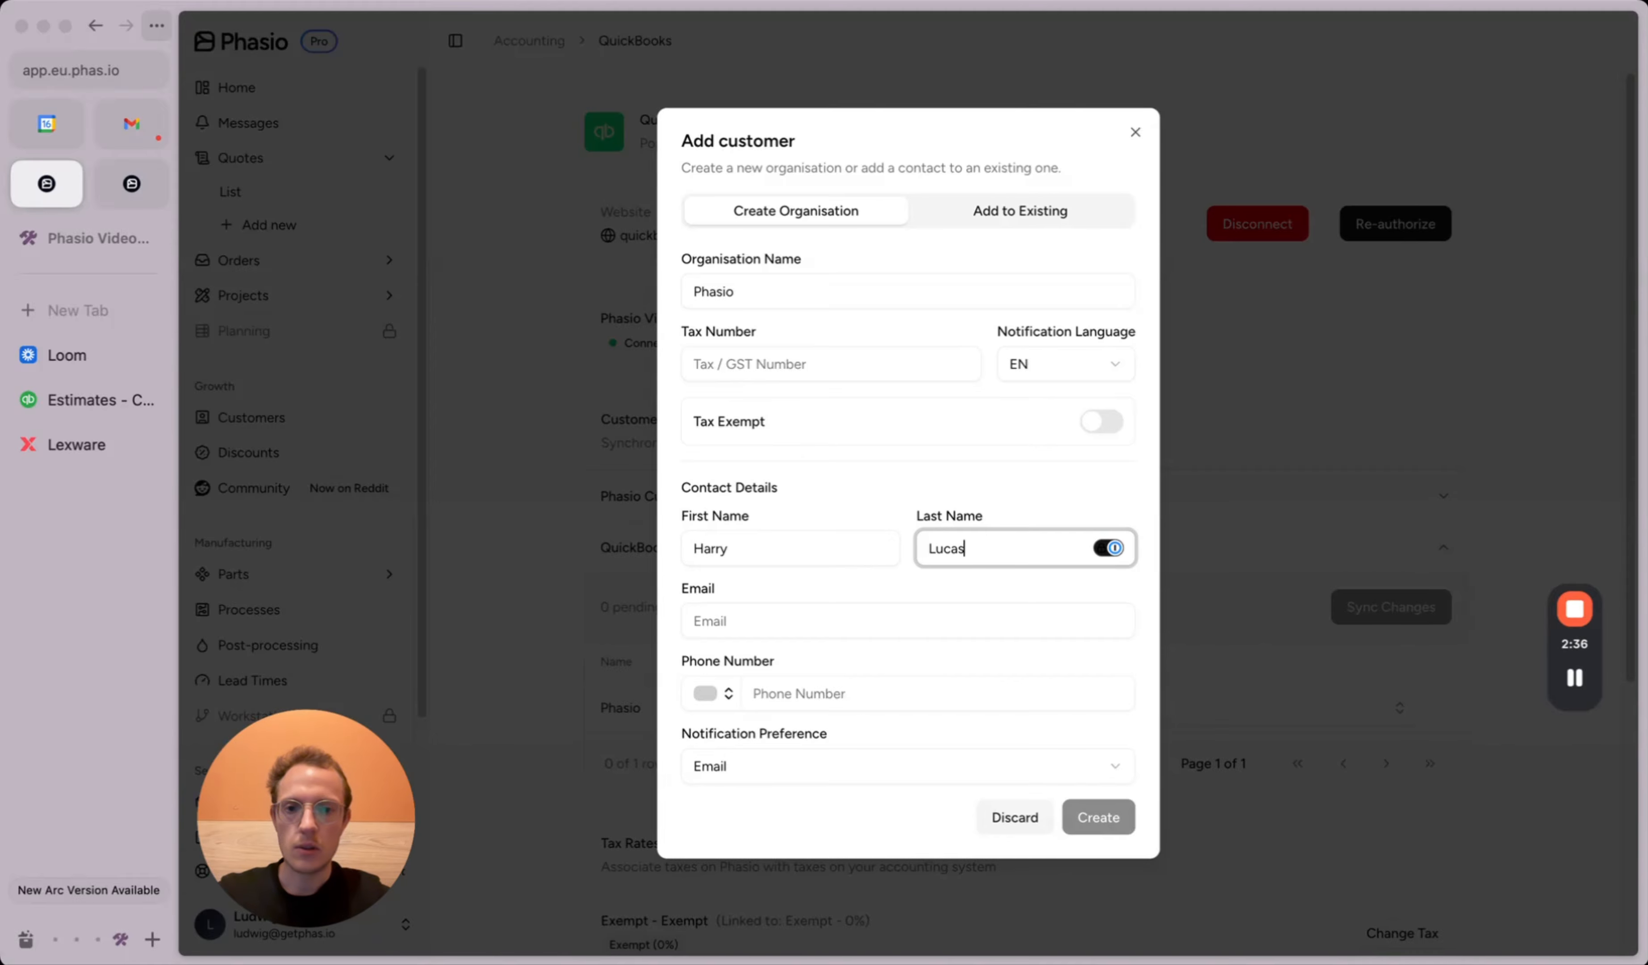
{"action": "left_click", "coordinate": [801, 611]}
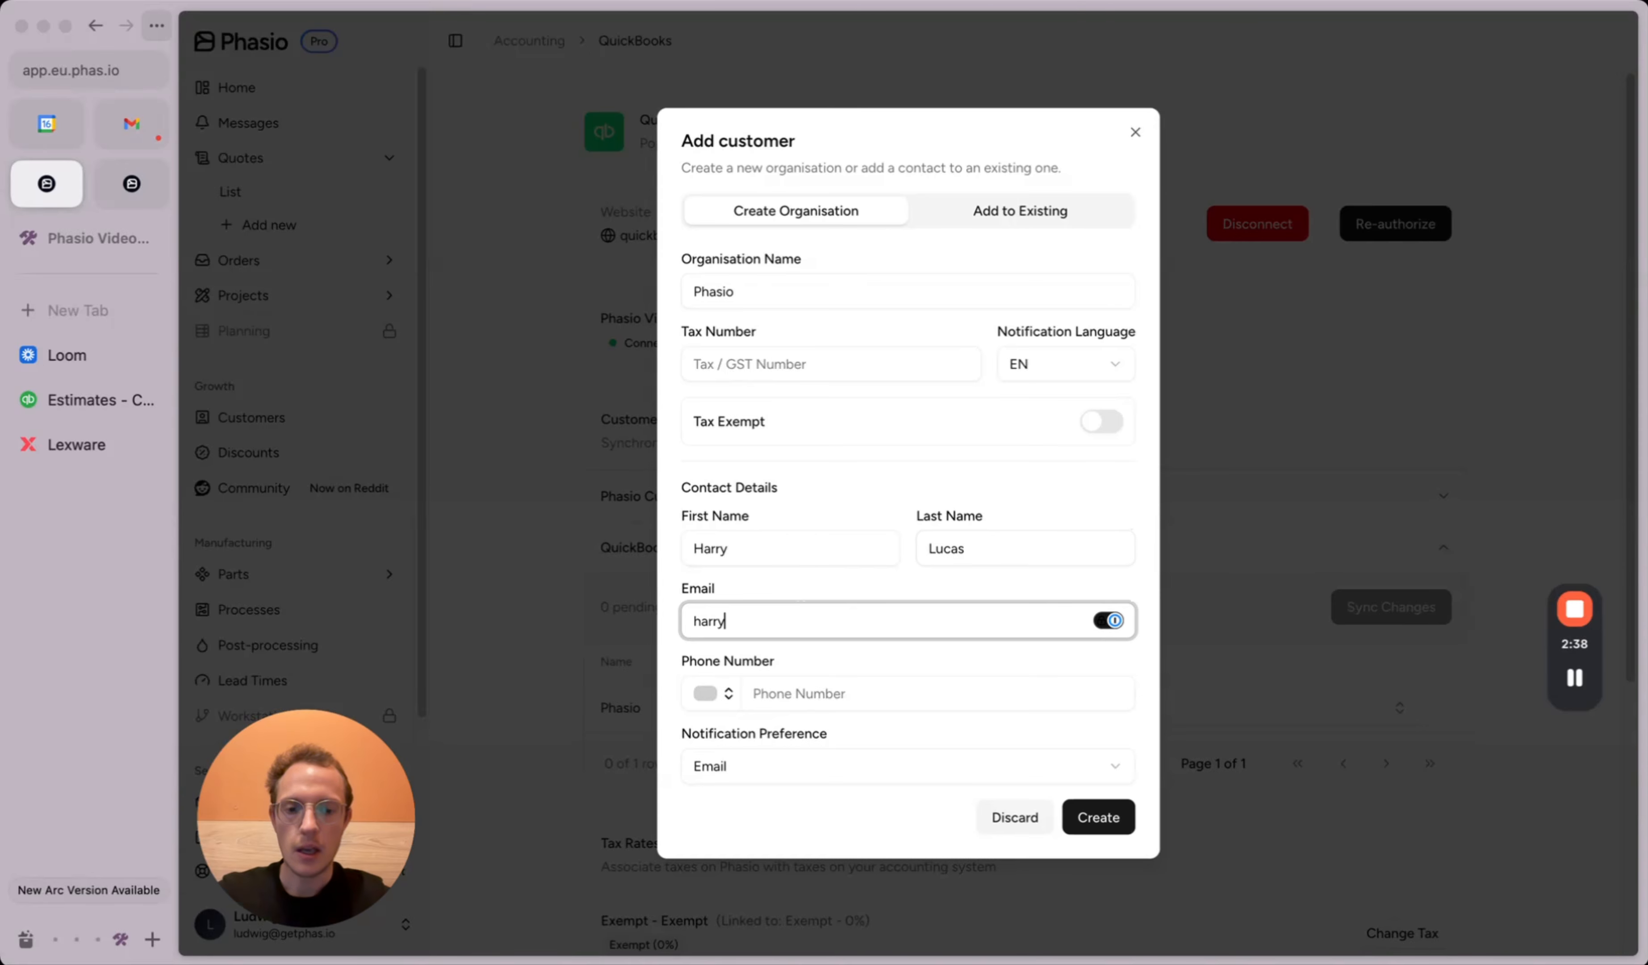
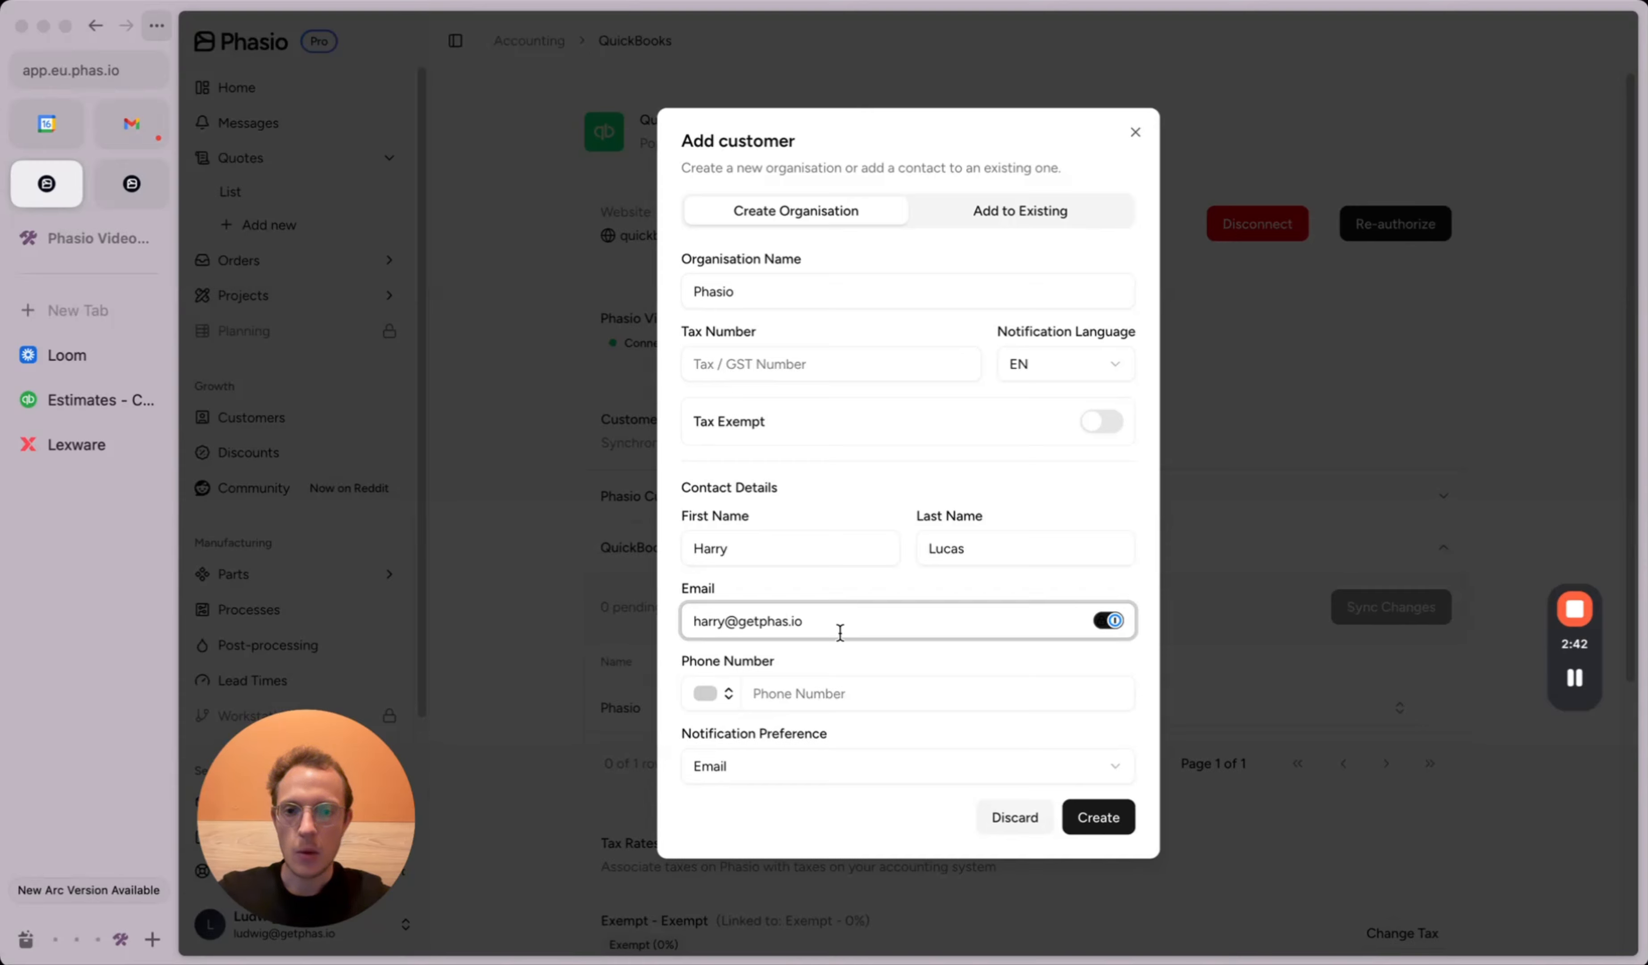
{"action": "left_click", "coordinate": [1098, 822]}
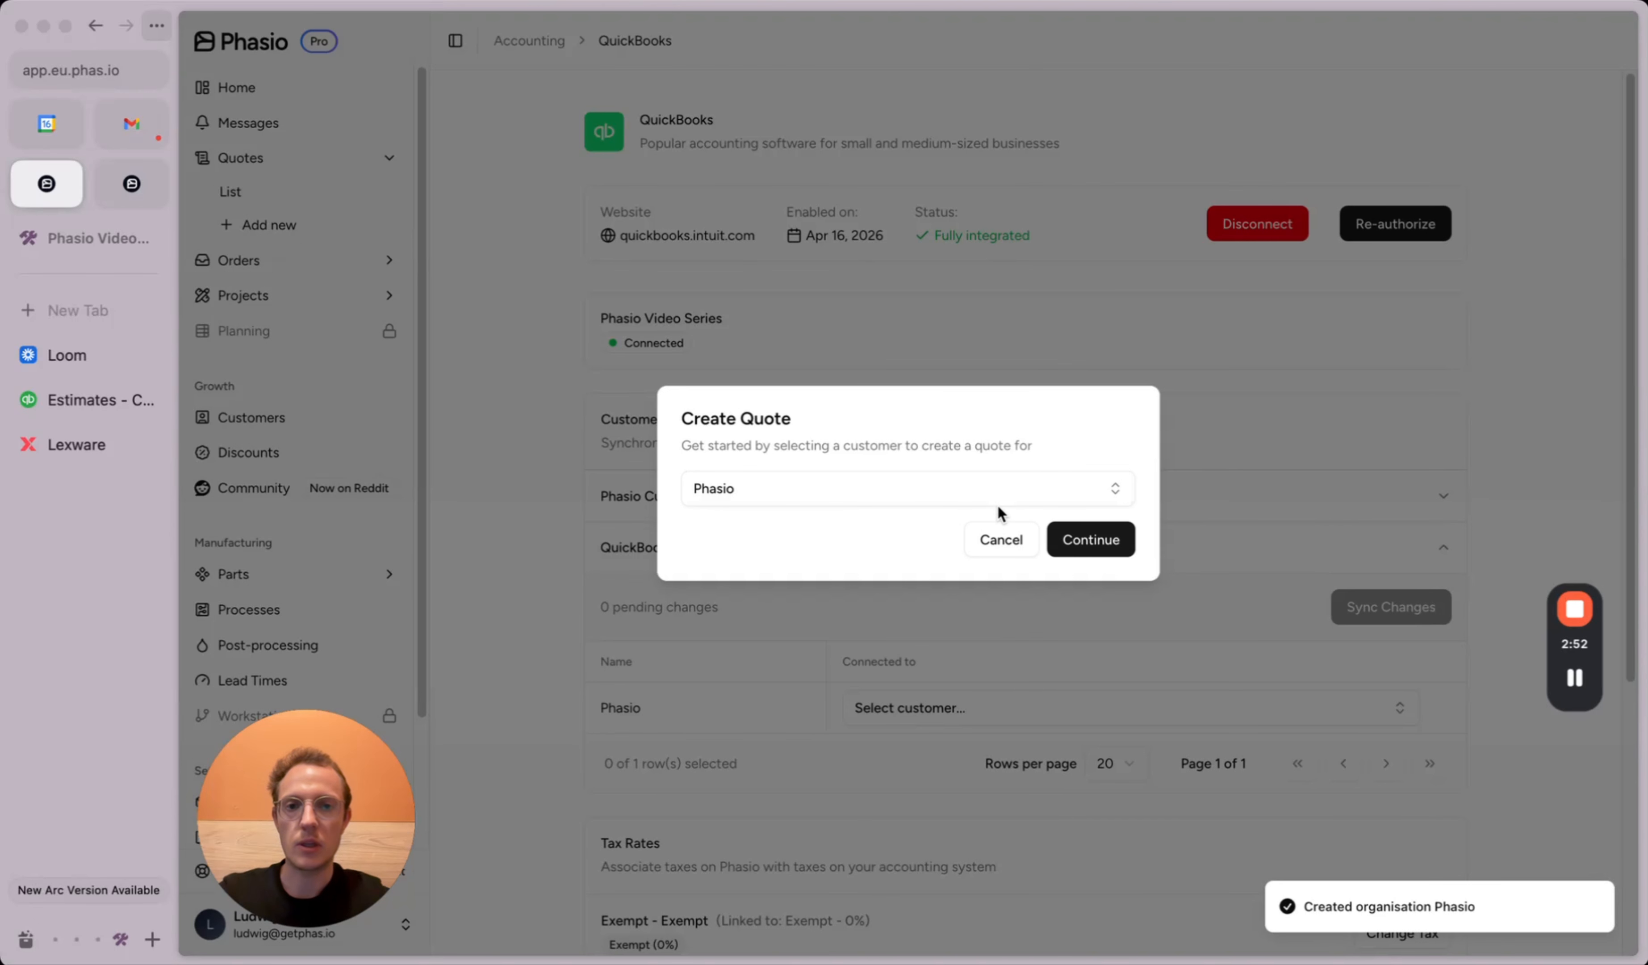
{"action": "left_click", "coordinate": [1099, 542]}
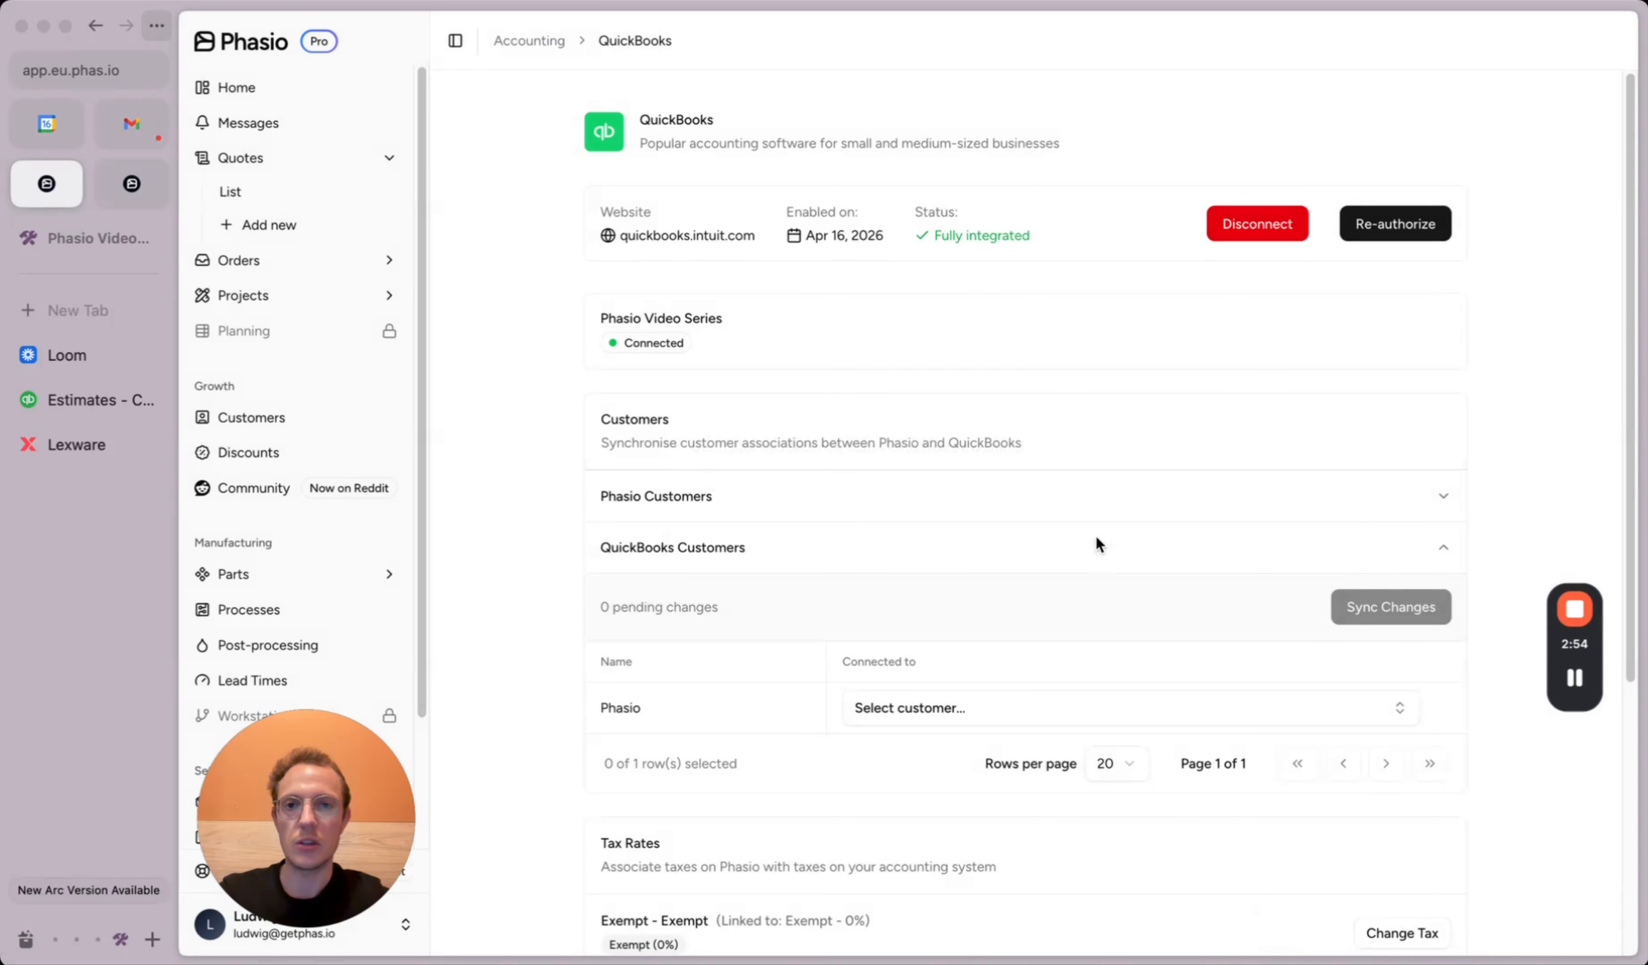
Step: Add the contact as recipient and add part 5 (Rev 1) from the unfiltered Library
{"action": "left_click", "coordinate": [1391, 228]}
{"action": "left_click", "coordinate": [1290, 303]}
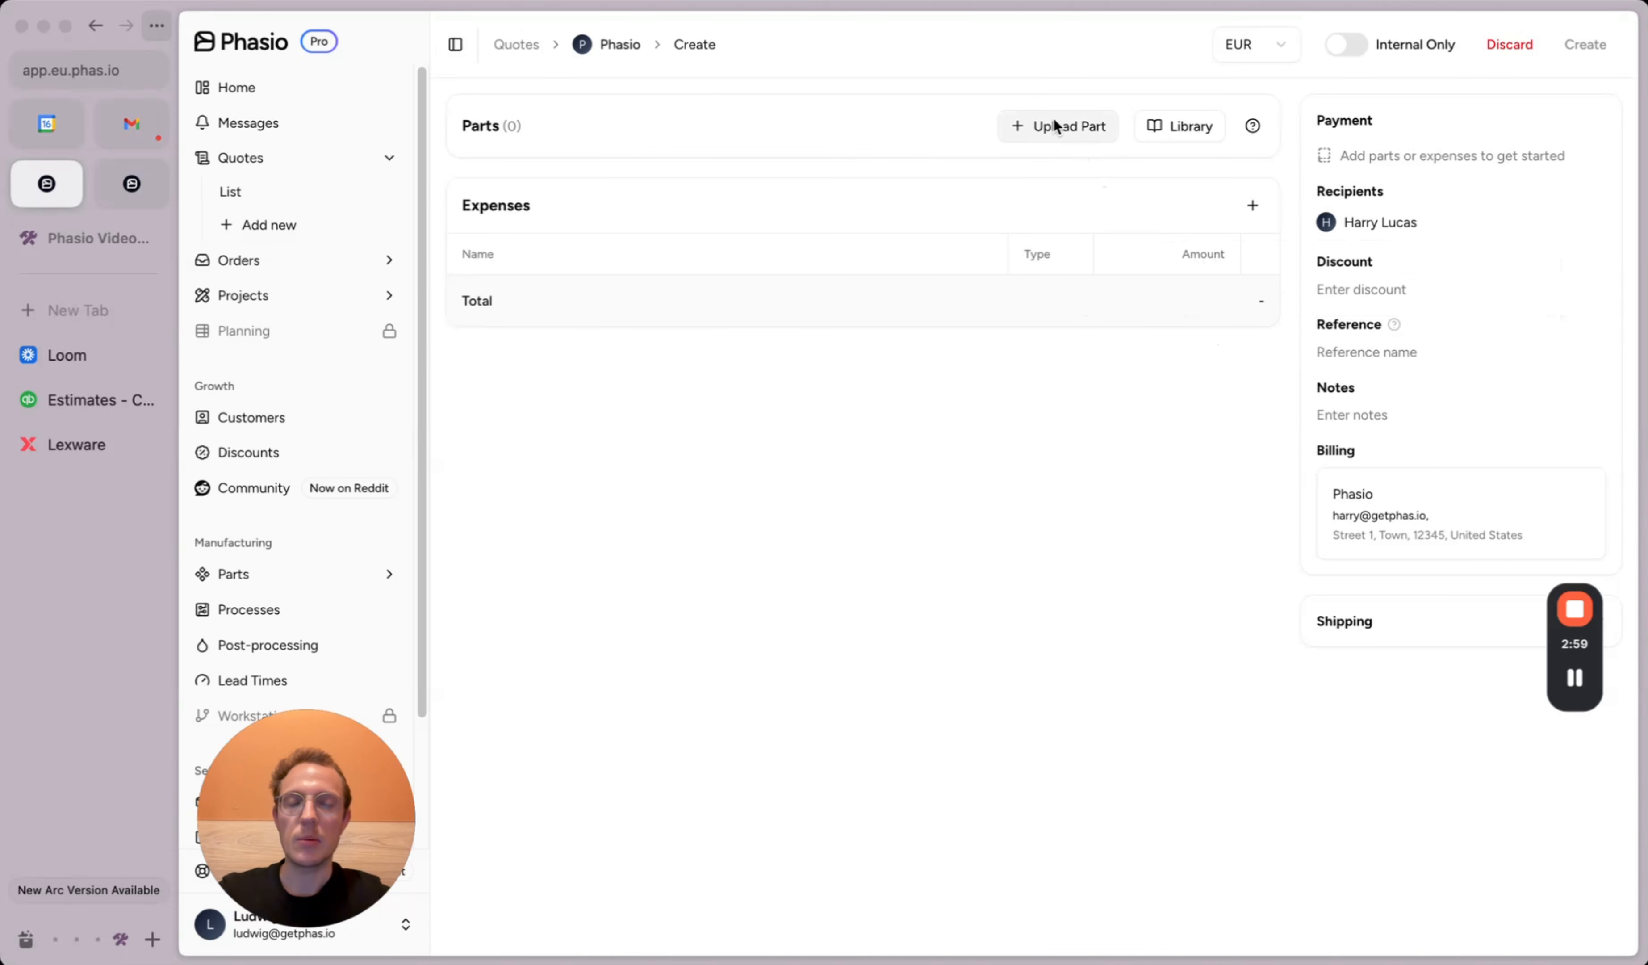
{"action": "left_click", "coordinate": [1186, 126]}
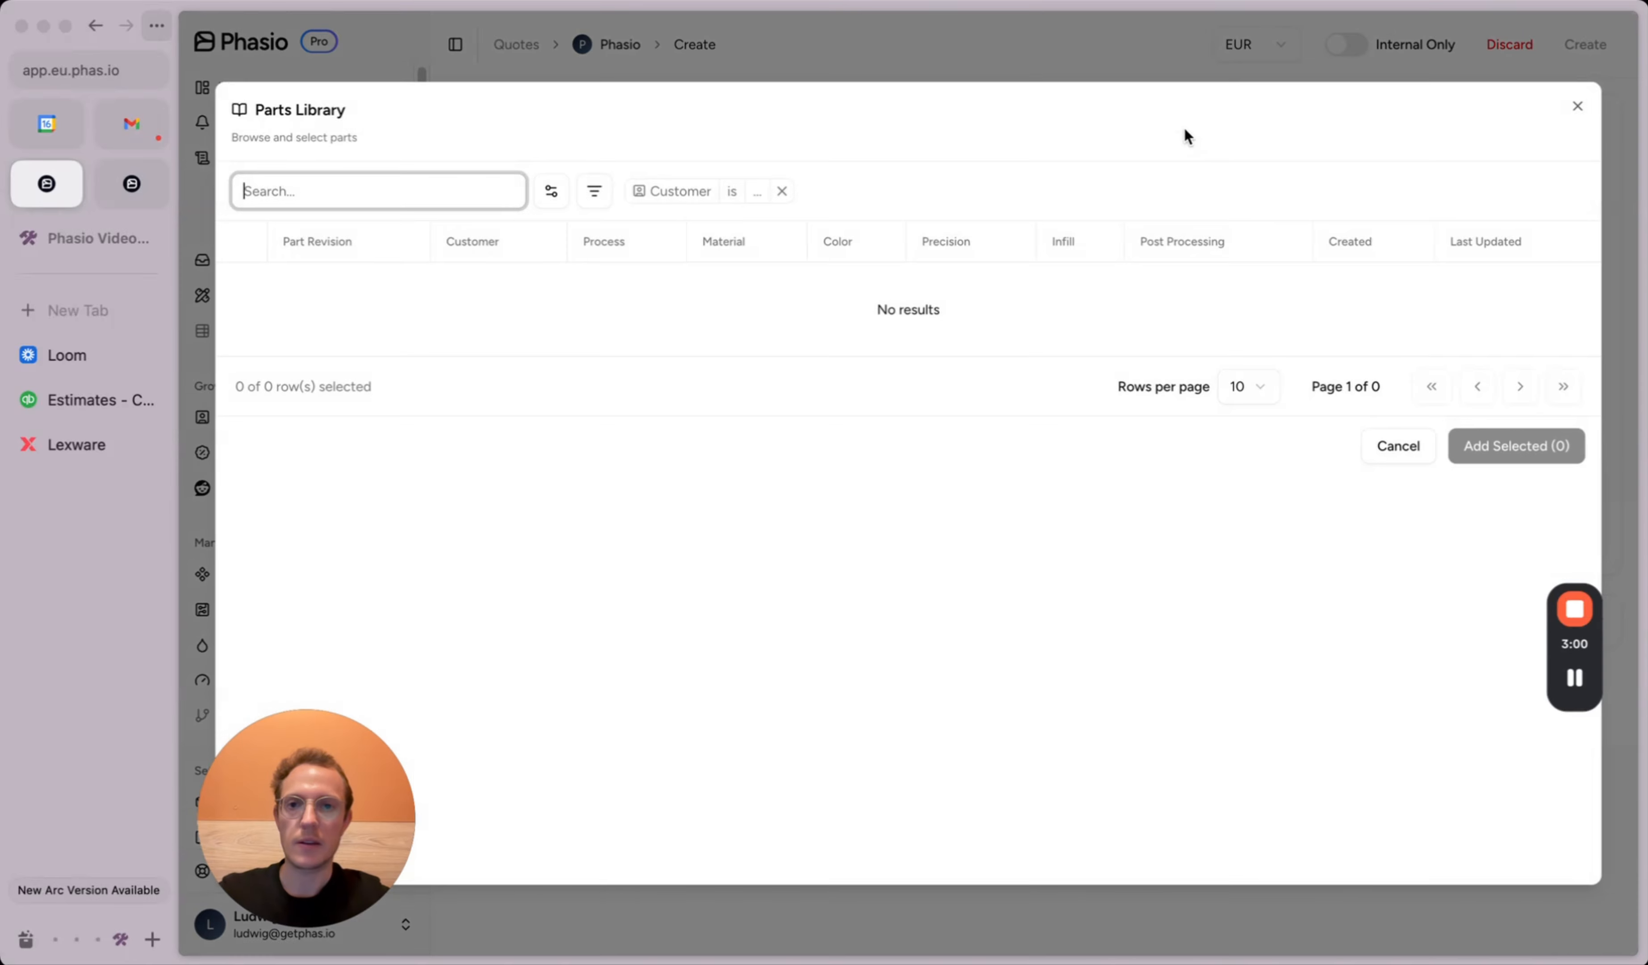
{"action": "left_click", "coordinate": [780, 191]}
{"action": "left_click", "coordinate": [448, 309]}
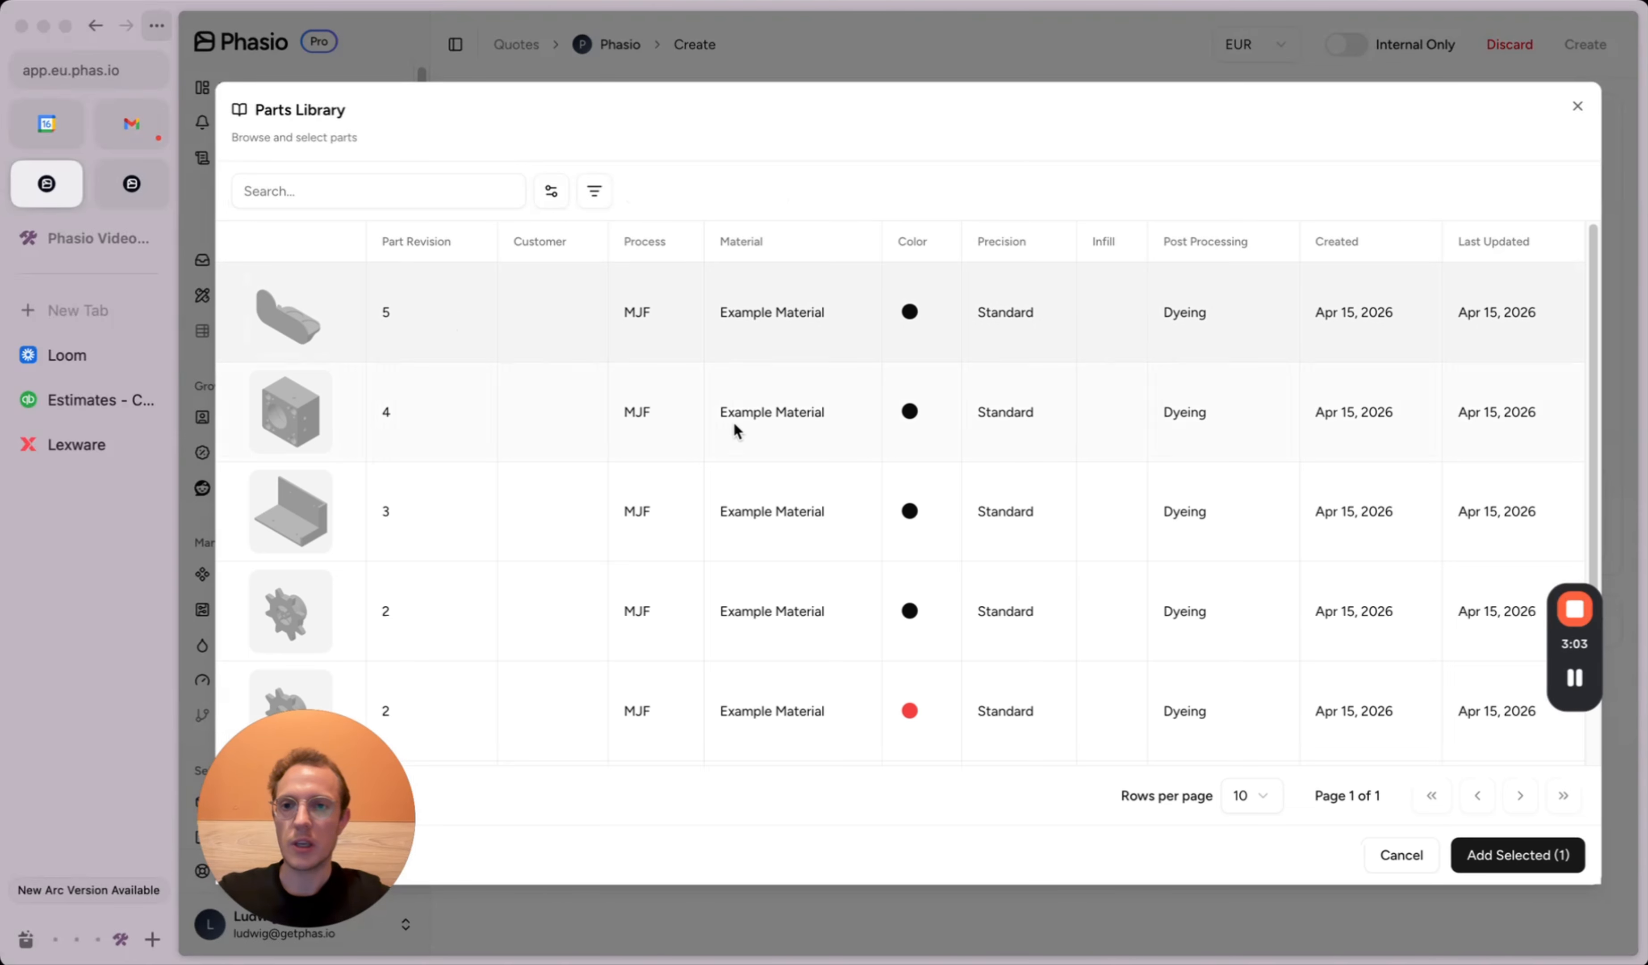
{"action": "left_click", "coordinate": [1514, 854]}
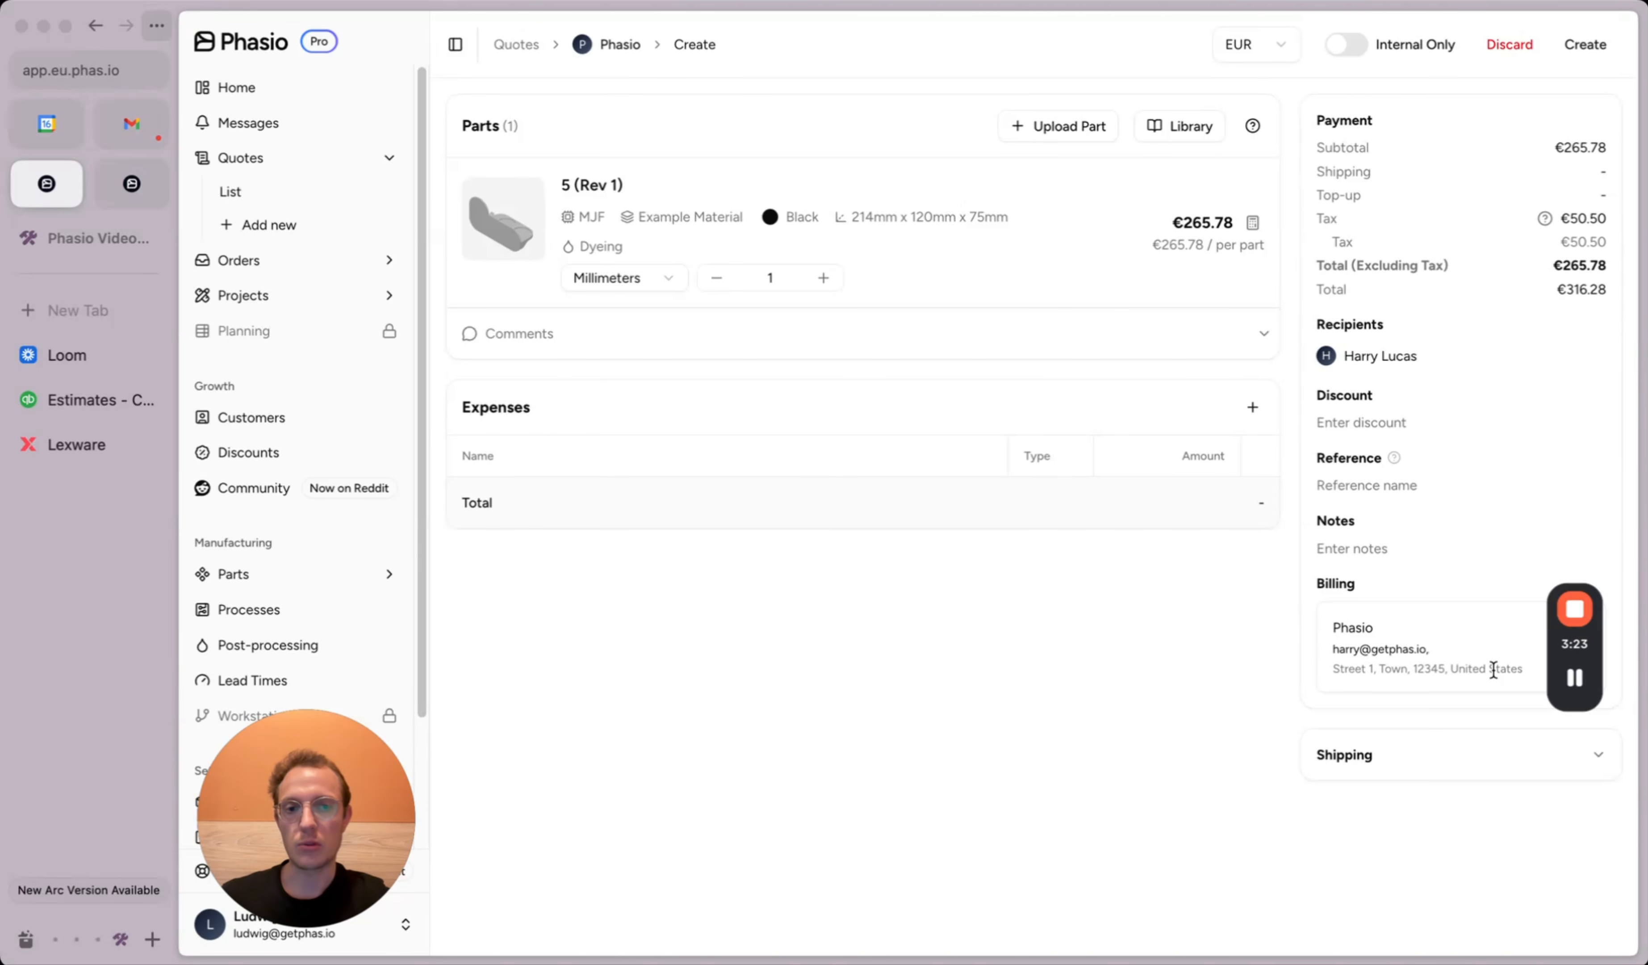
Step: Ship by Delivery to the Phasio address at the International €15.00 rate and create Quote 3001
{"action": "left_click", "coordinate": [1433, 743]}
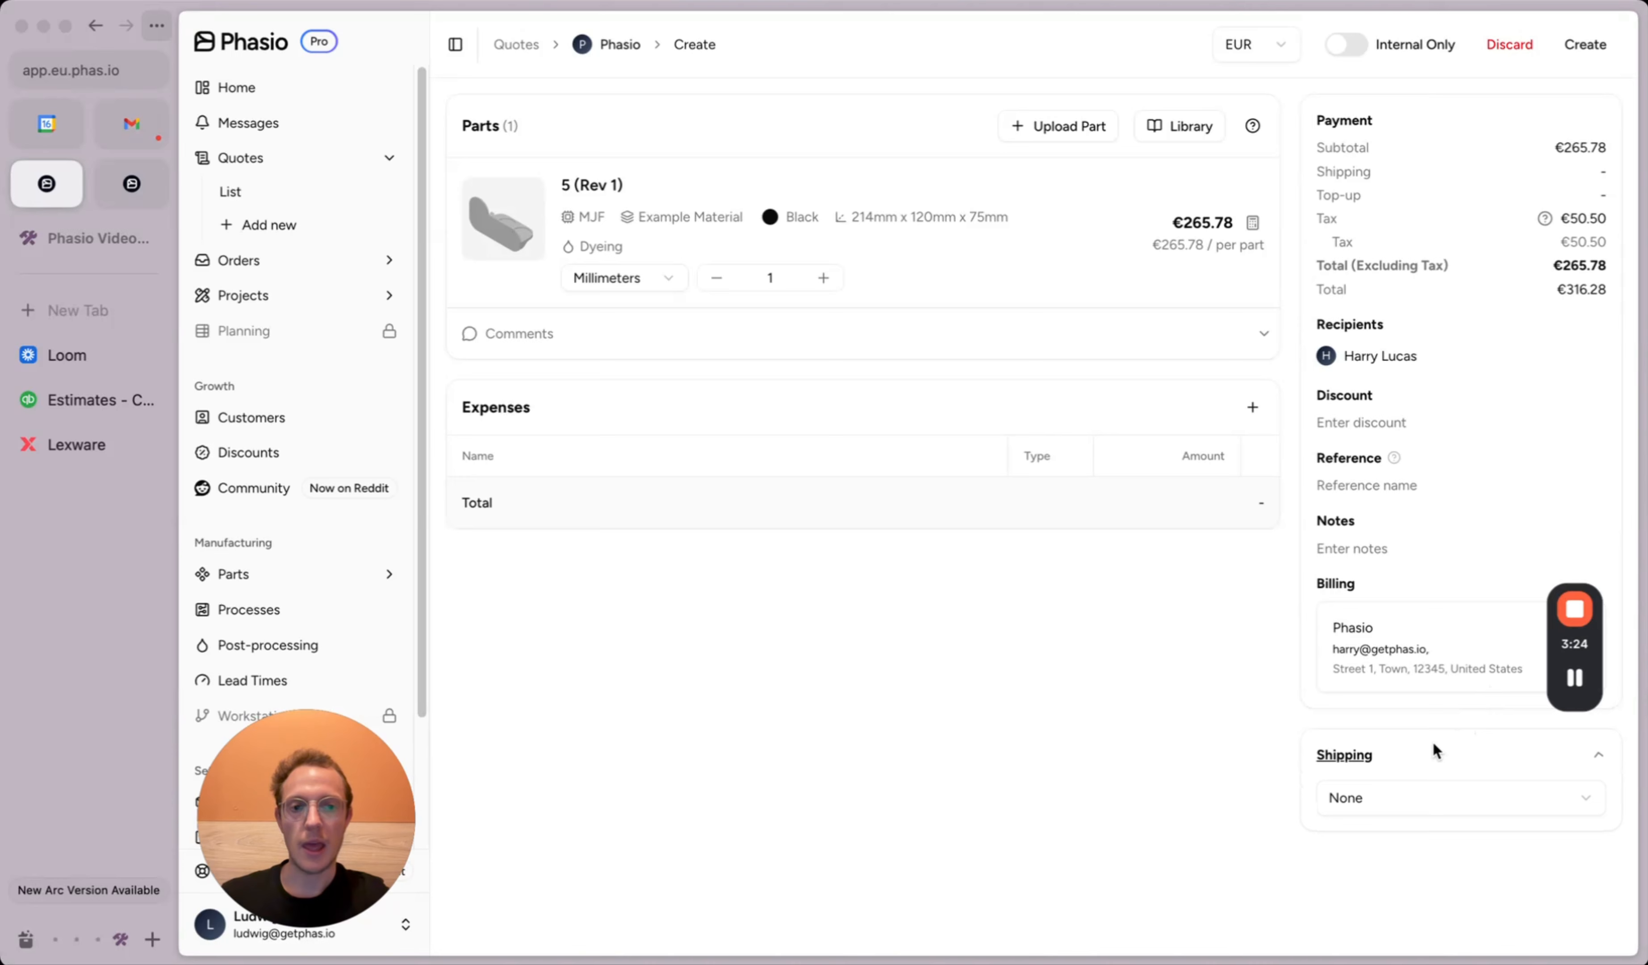
{"action": "left_click", "coordinate": [1375, 803]}
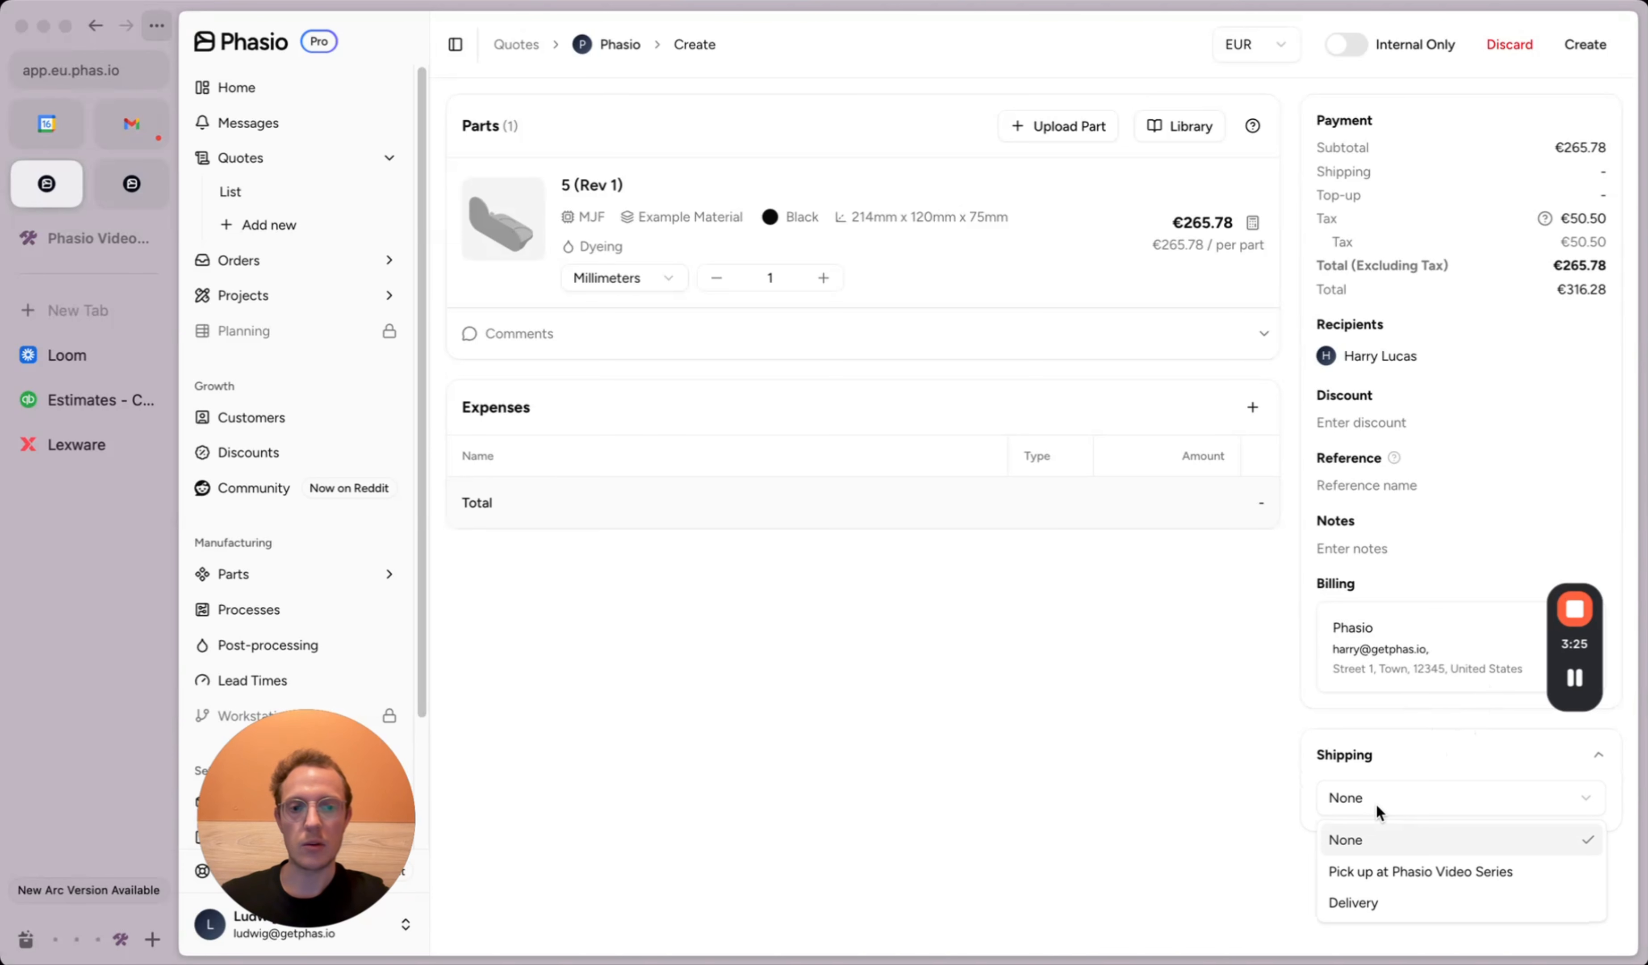
{"action": "left_click", "coordinate": [1369, 902]}
{"action": "left_click", "coordinate": [1369, 872]}
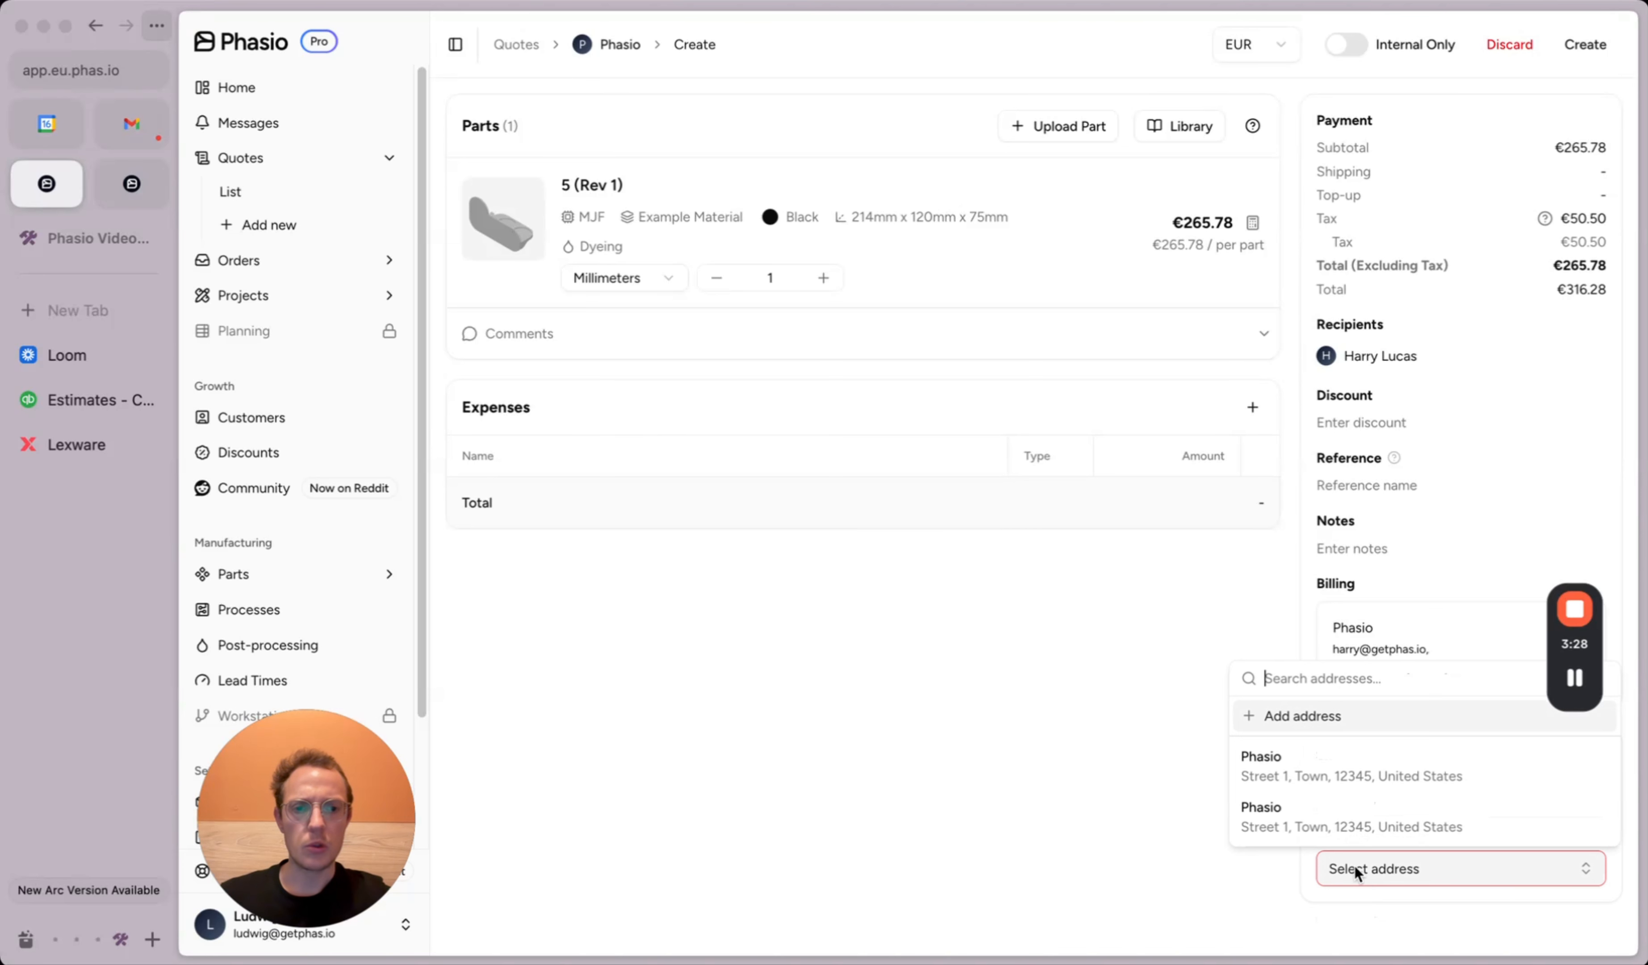
{"action": "left_click", "coordinate": [1315, 780]}
{"action": "scroll", "coordinate": [1358, 875], "scroll_direction": "down", "scroll_amount": 1}
{"action": "left_click", "coordinate": [1375, 898]}
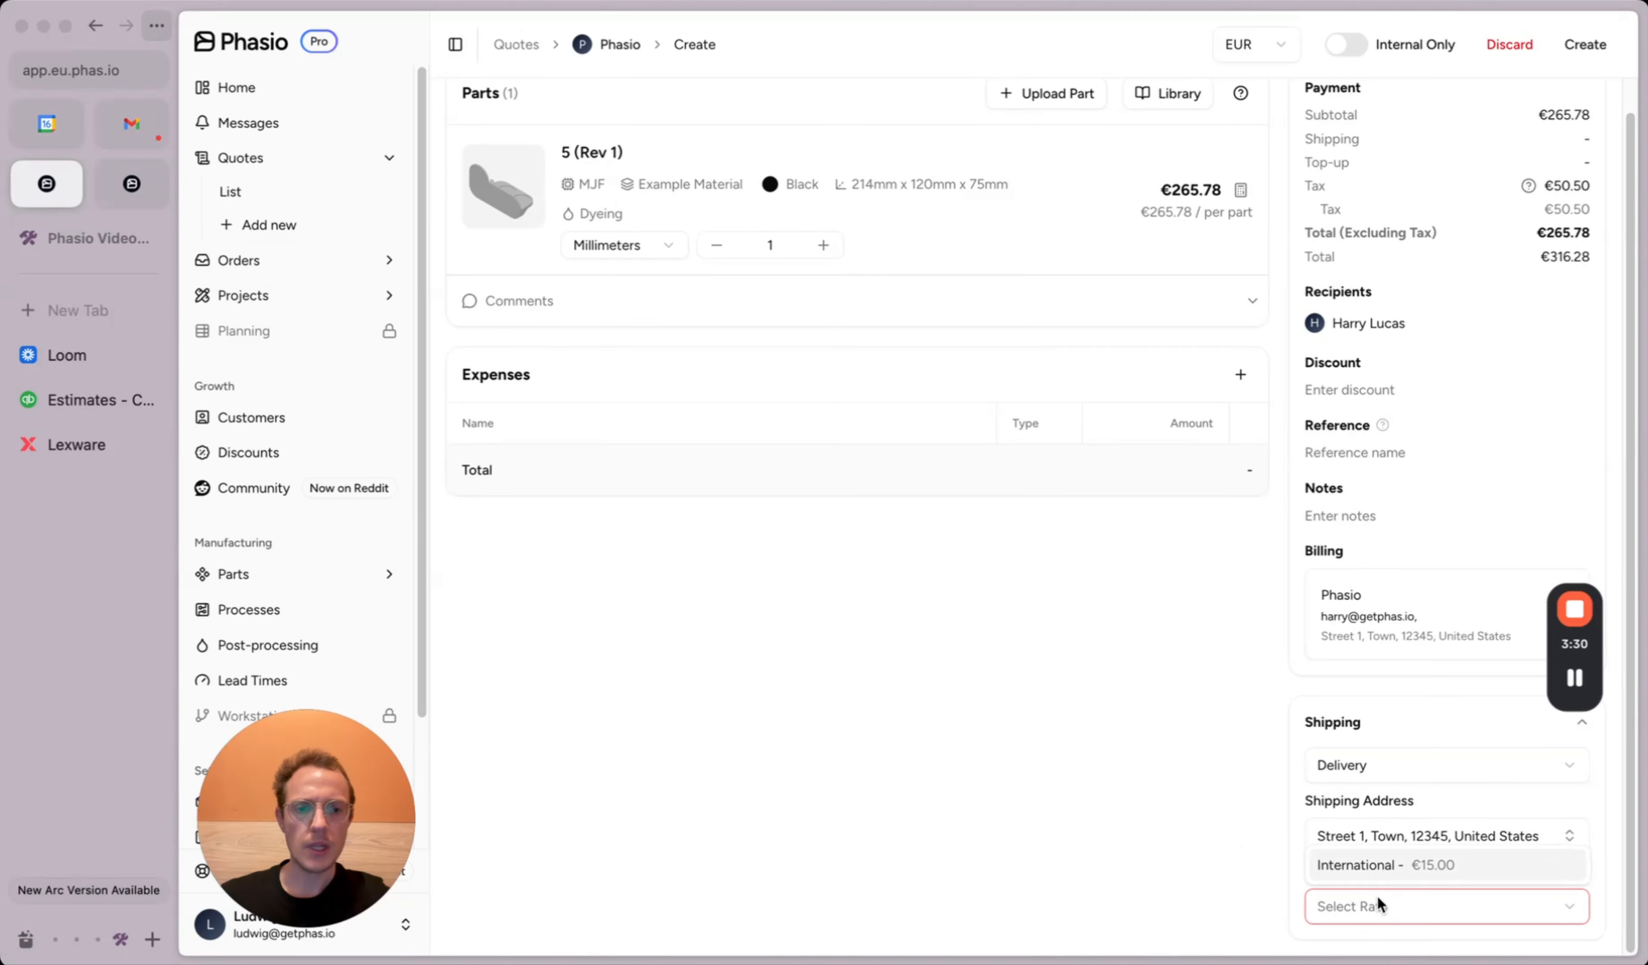
{"action": "left_click", "coordinate": [1378, 868]}
{"action": "scroll", "coordinate": [1295, 839], "scroll_direction": "down", "scroll_amount": 2}
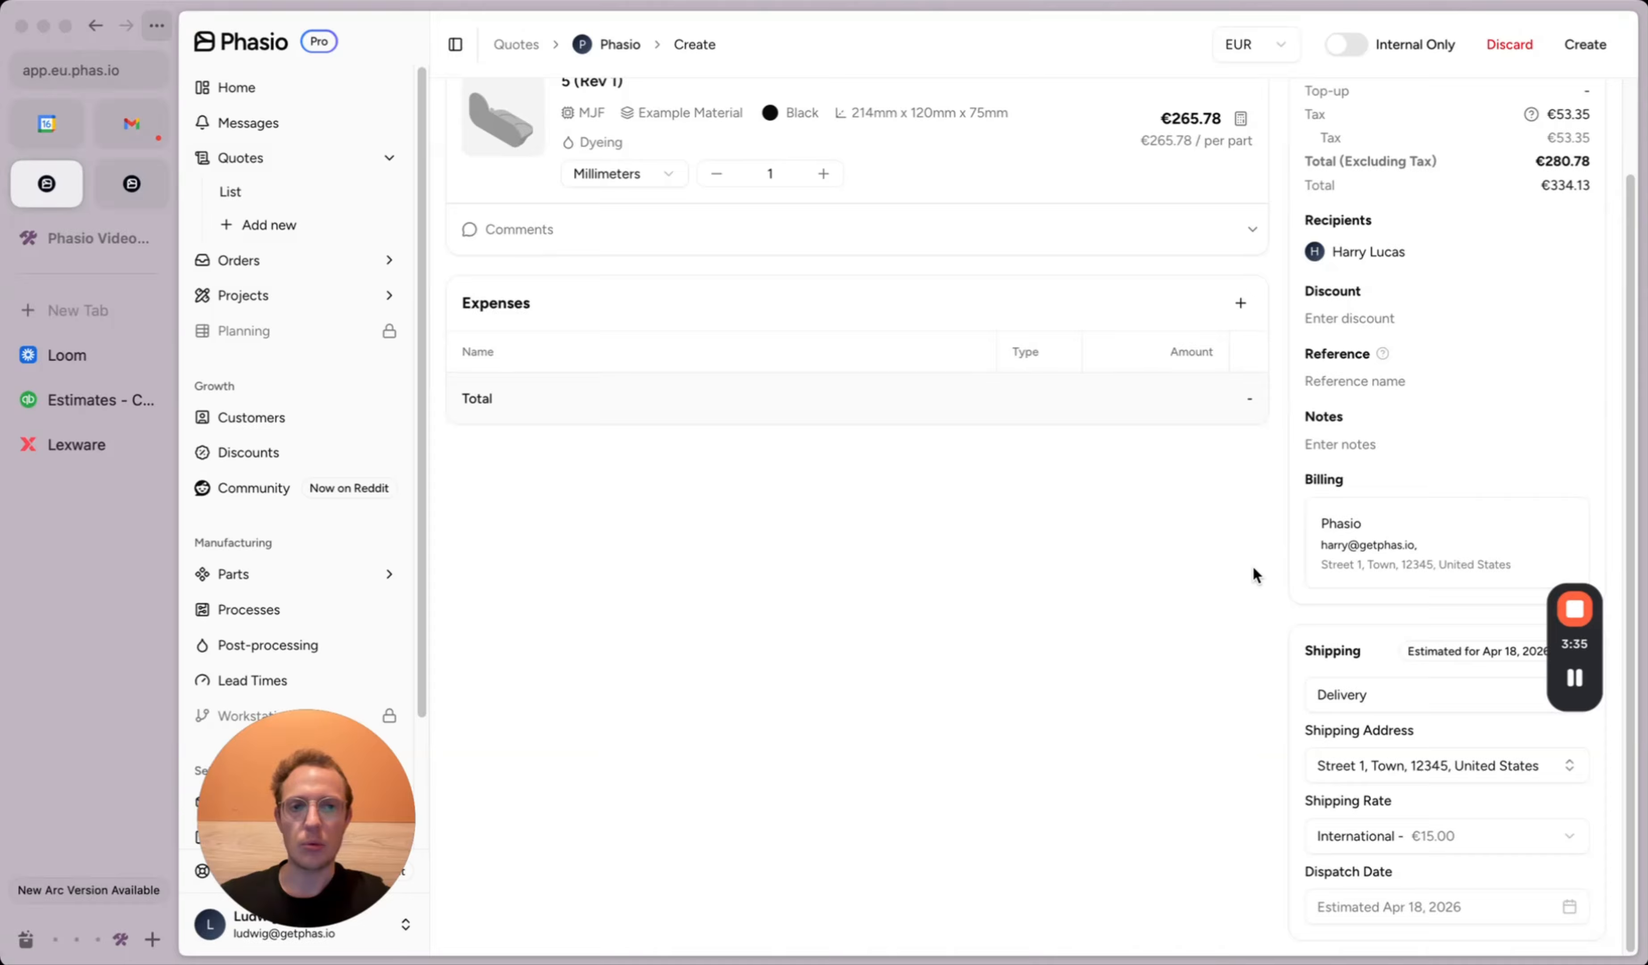
{"action": "scroll", "coordinate": [1254, 574], "scroll_direction": "up", "scroll_amount": 3}
{"action": "left_click", "coordinate": [1584, 48]}
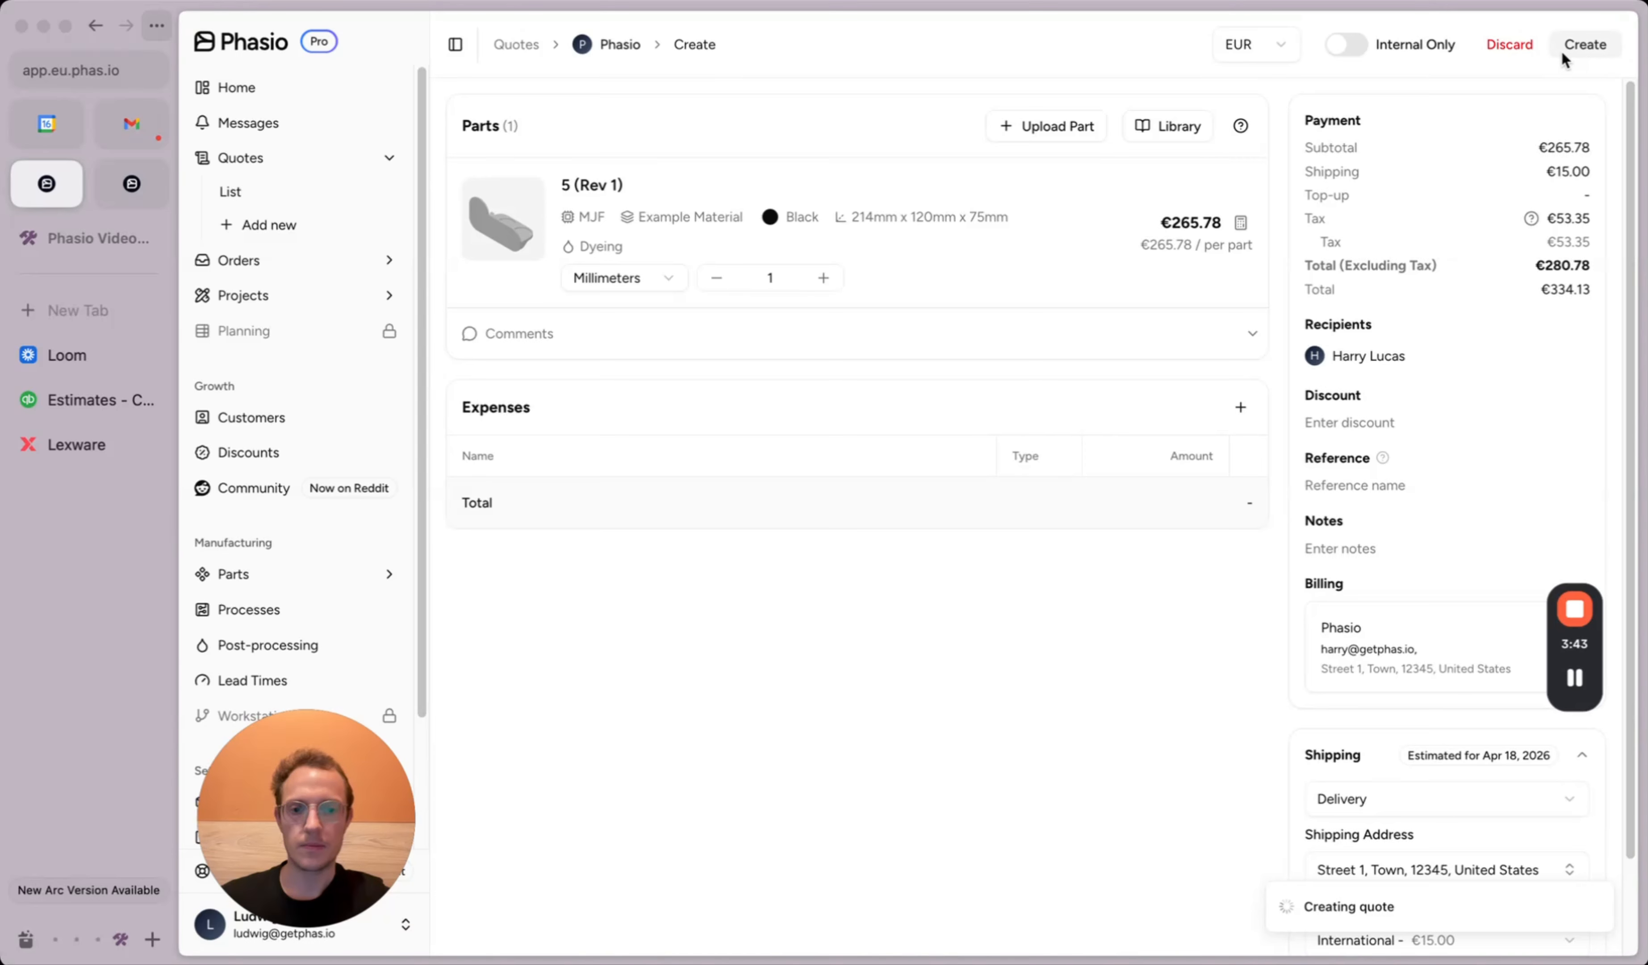
{"action": "mouse_move", "coordinate": [1571, 673]}
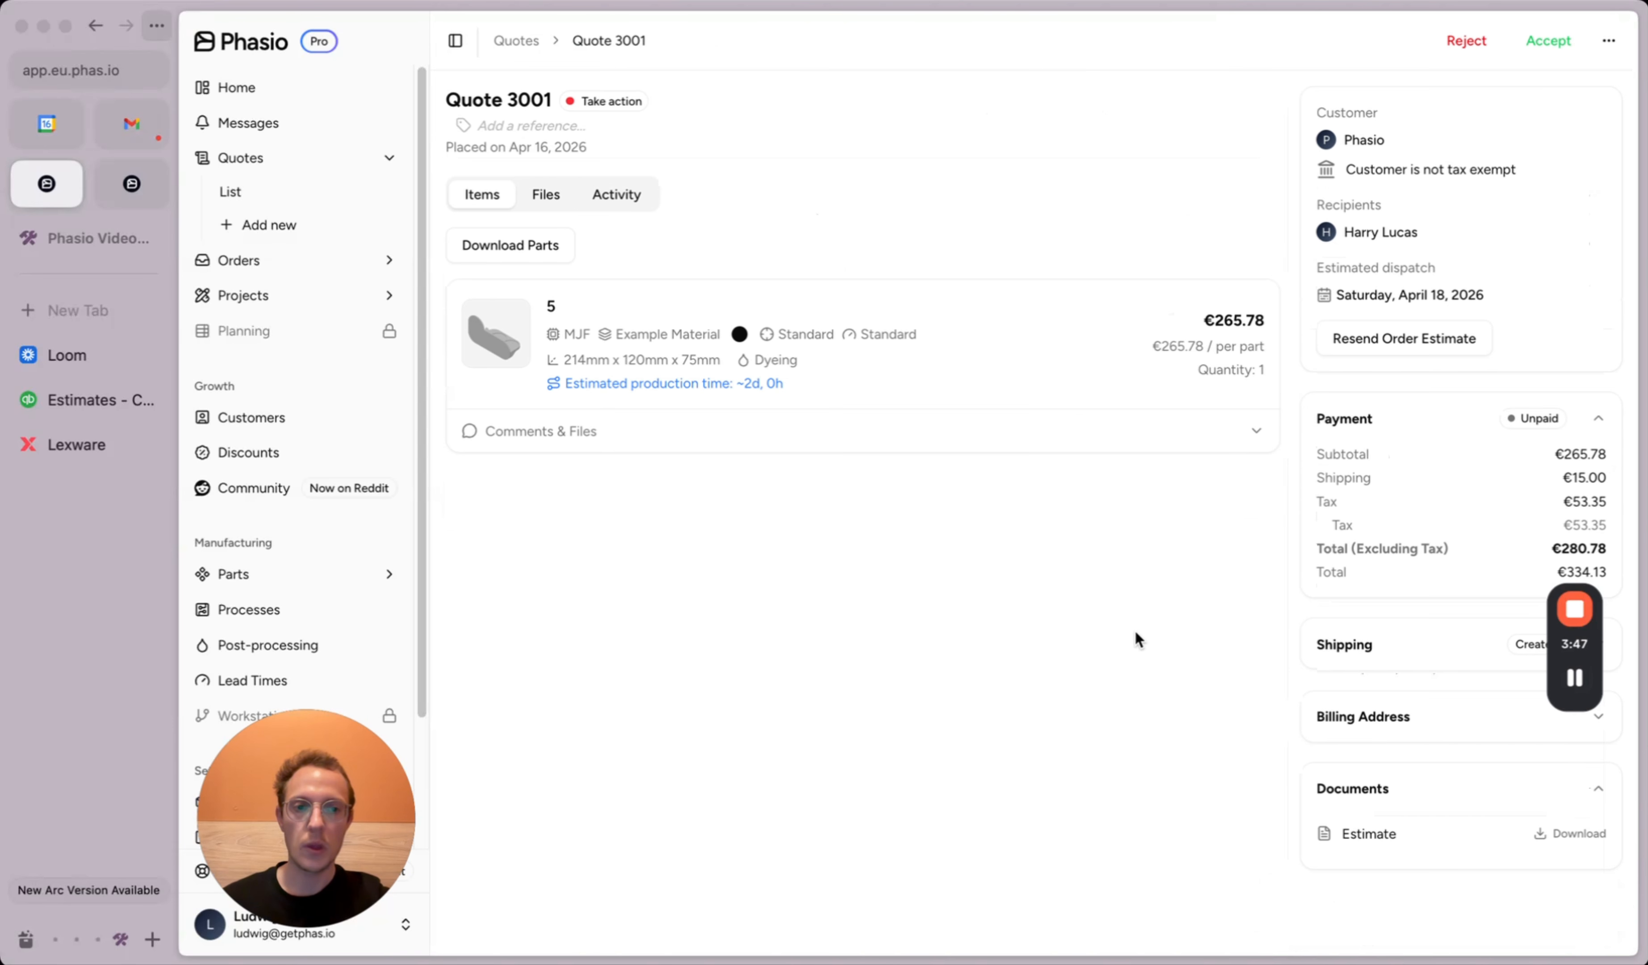
Step: Reload QuickBooks Estimates to find the synced €334.13 pending estimate and check recent transactions
{"action": "left_click", "coordinate": [97, 401]}
{"action": "mouse_move", "coordinate": [218, 405]}
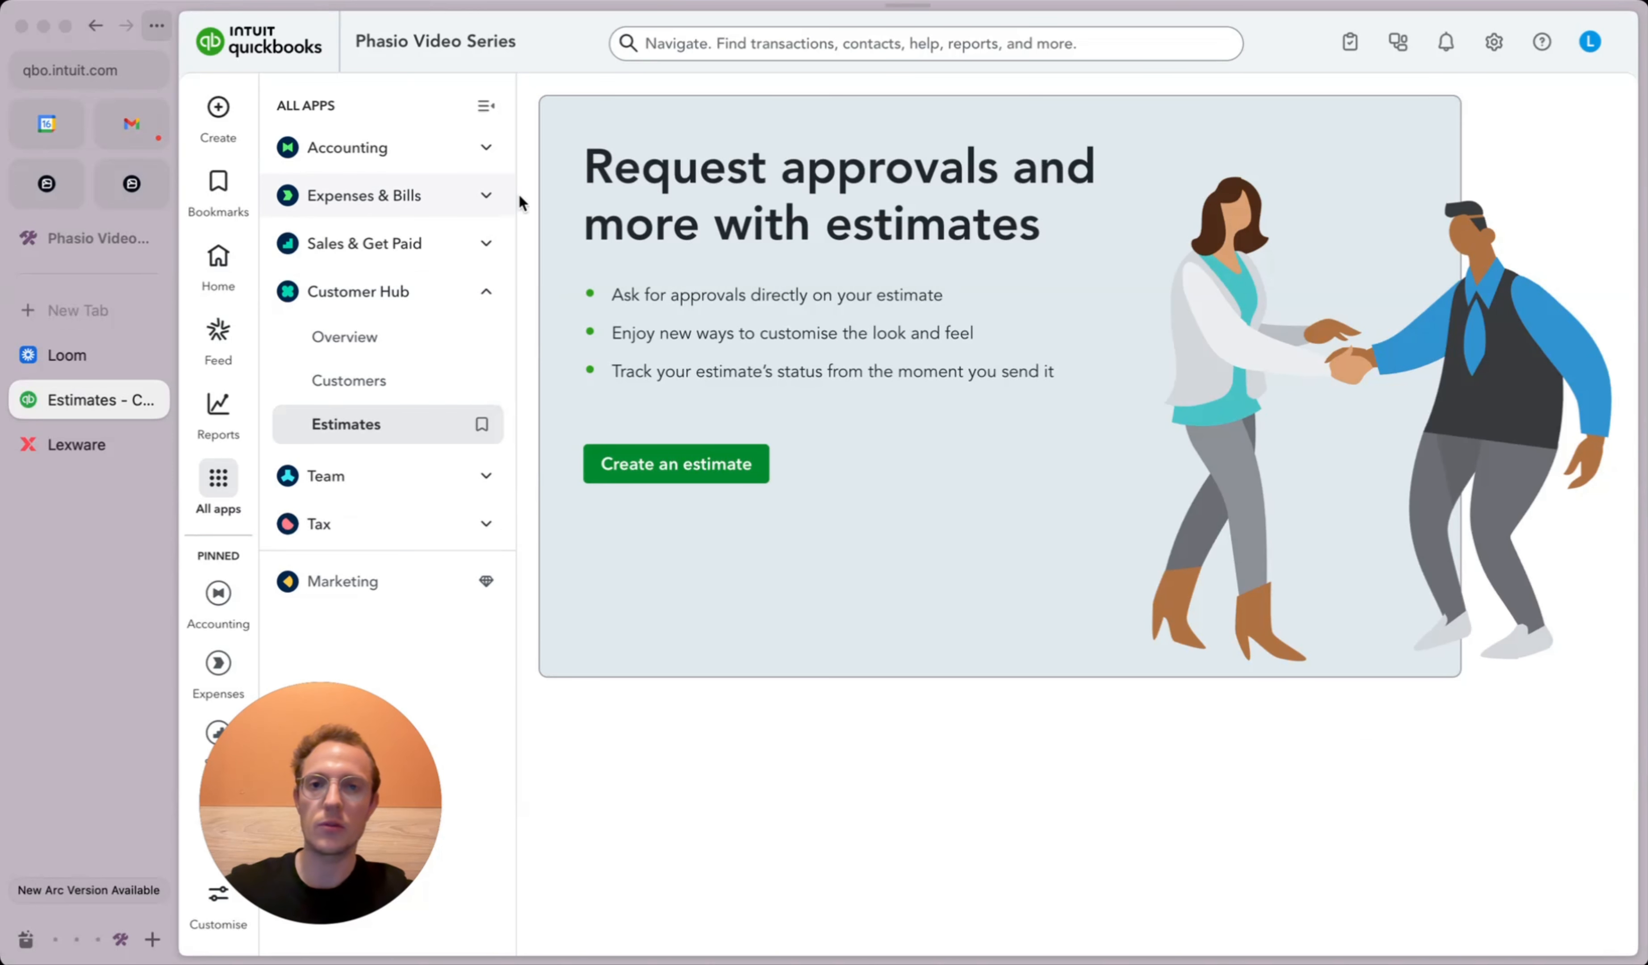
{"action": "key", "text": "super+r"}
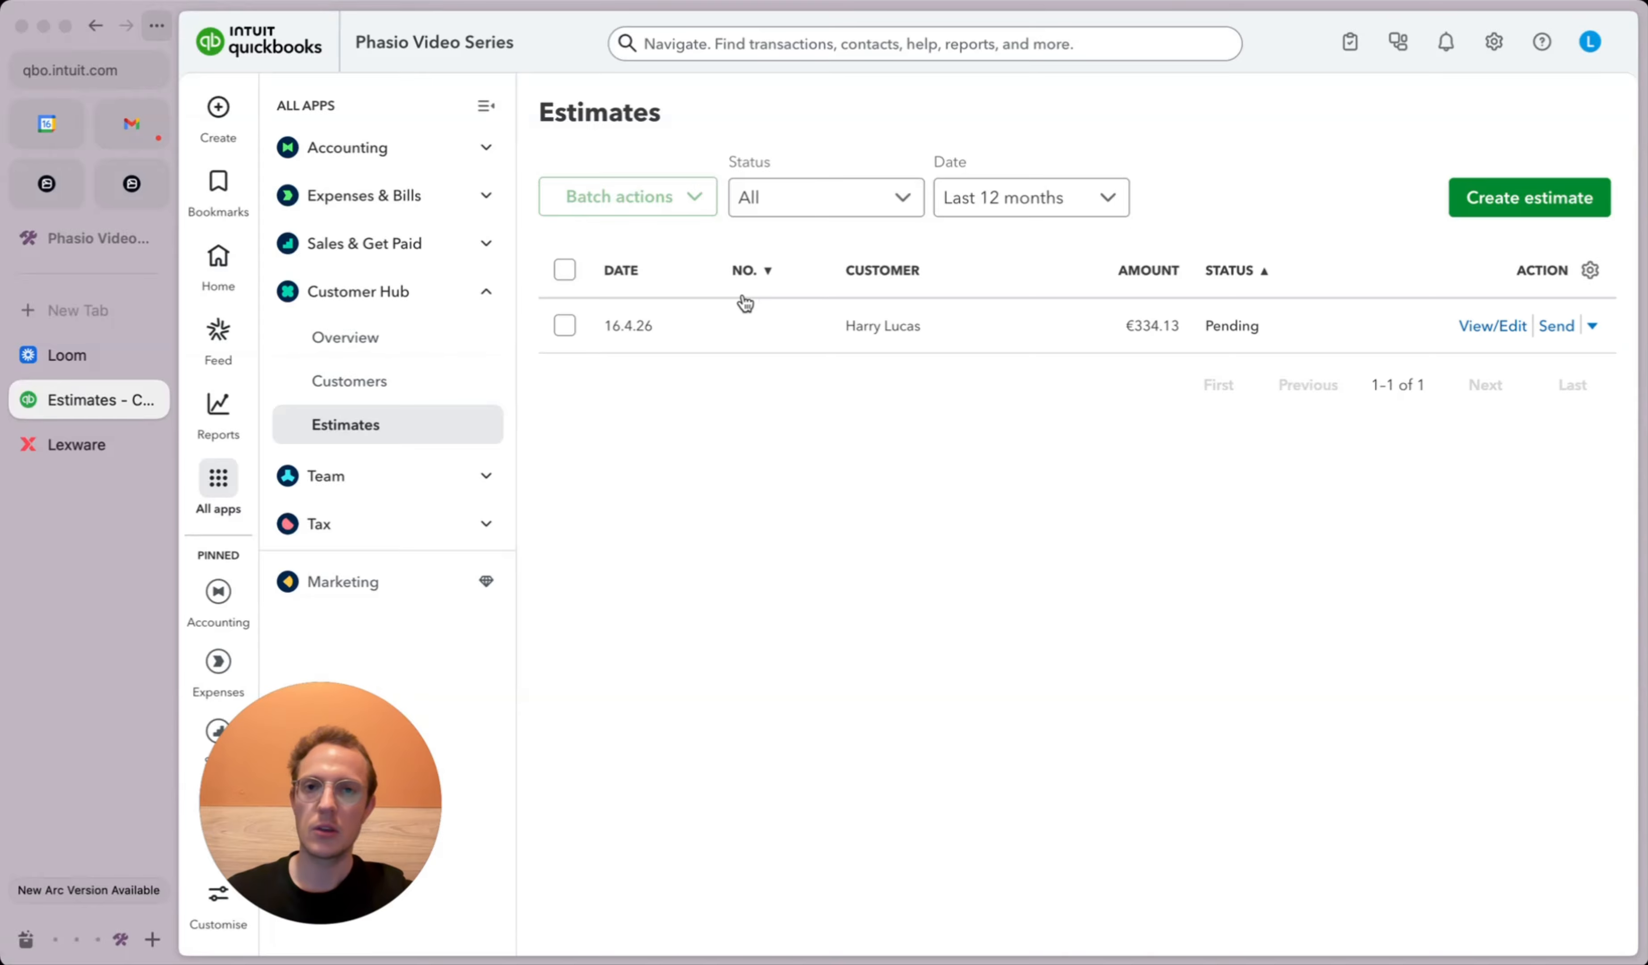
{"action": "left_click", "coordinate": [839, 49]}
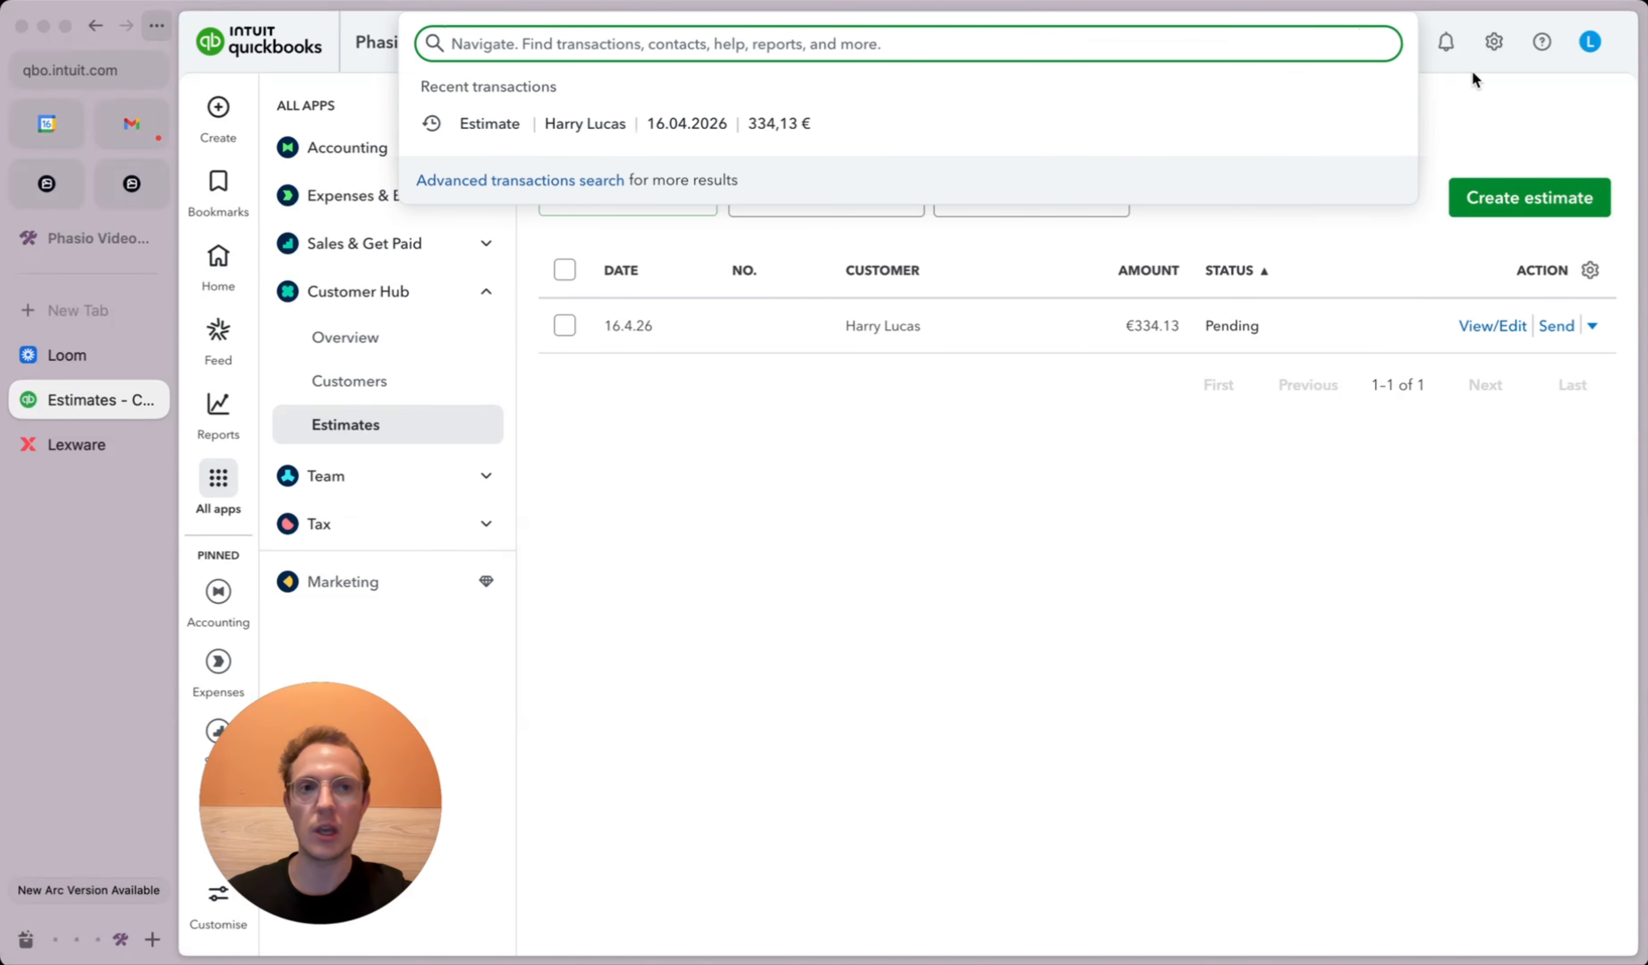
Step: Turn off custom transaction numbers in QuickBooks sales form settings, then return to Phasio's Quote 3001
{"action": "left_click", "coordinate": [1494, 42]}
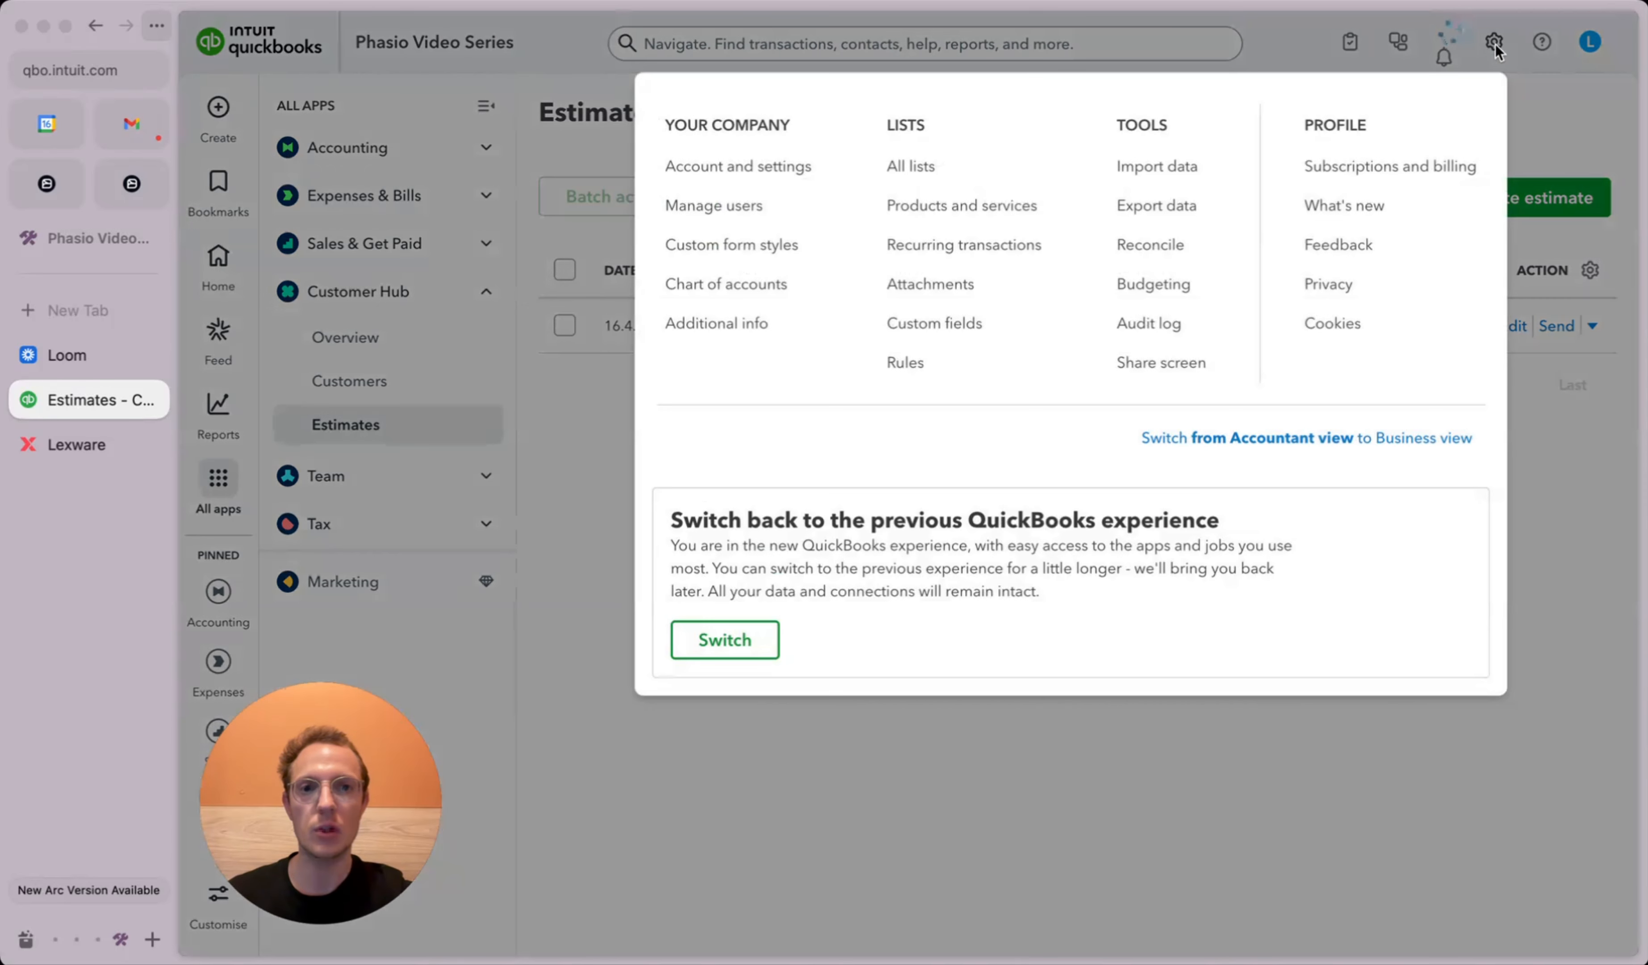
{"action": "left_click", "coordinate": [791, 174]}
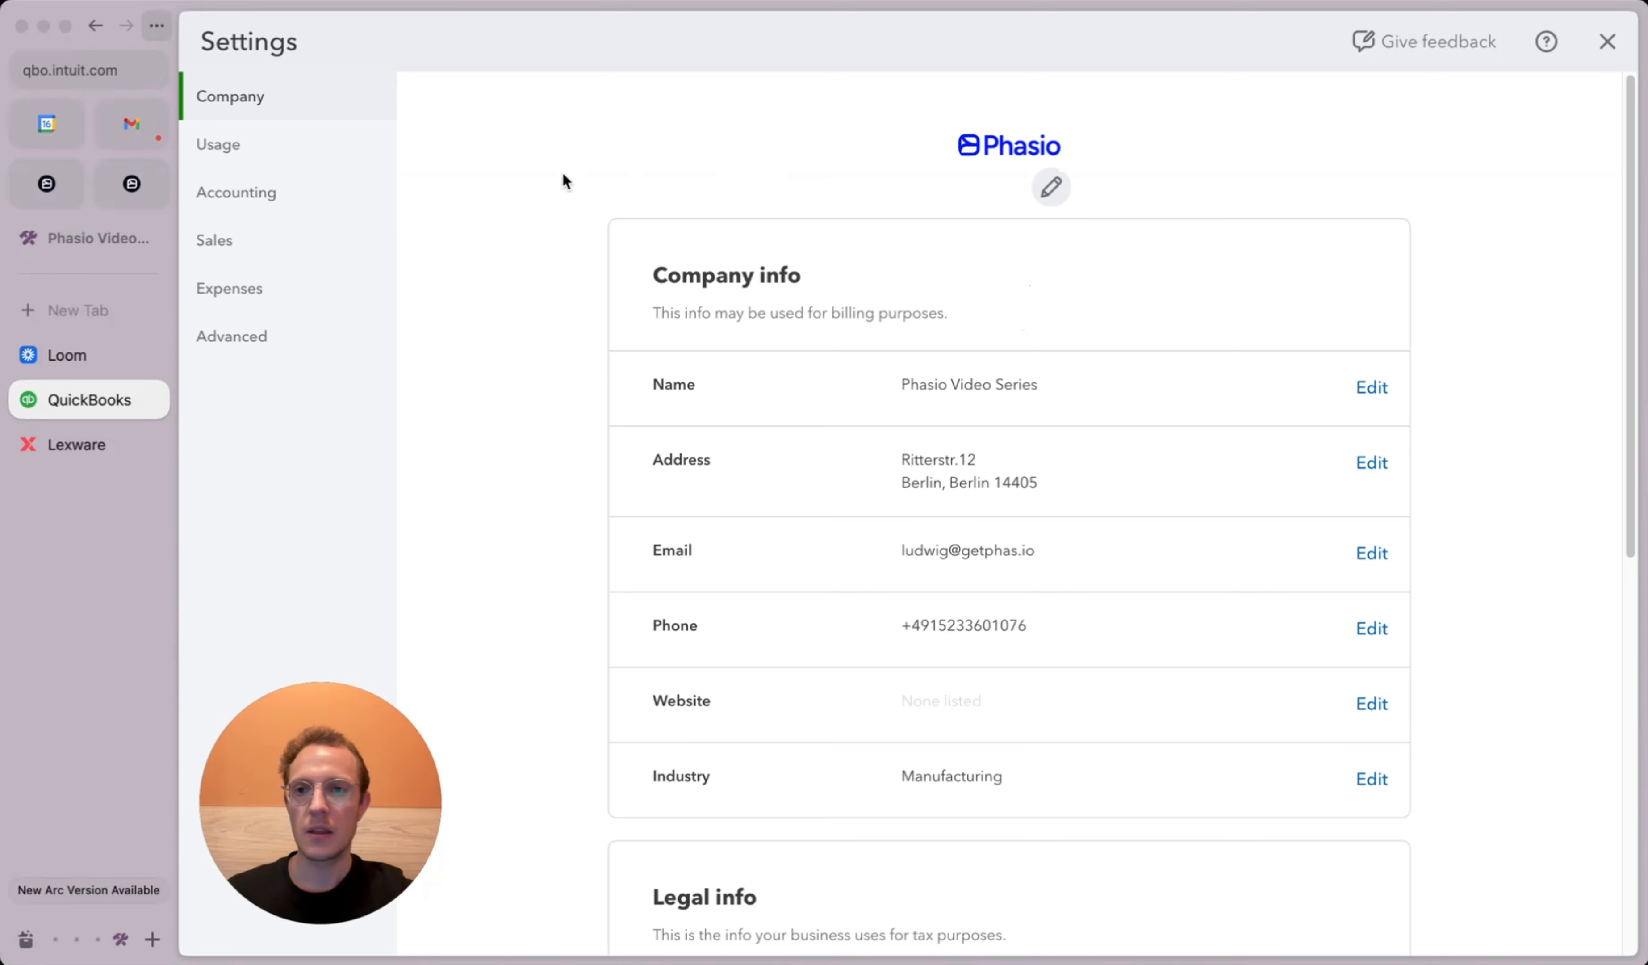
{"action": "left_click", "coordinate": [222, 244]}
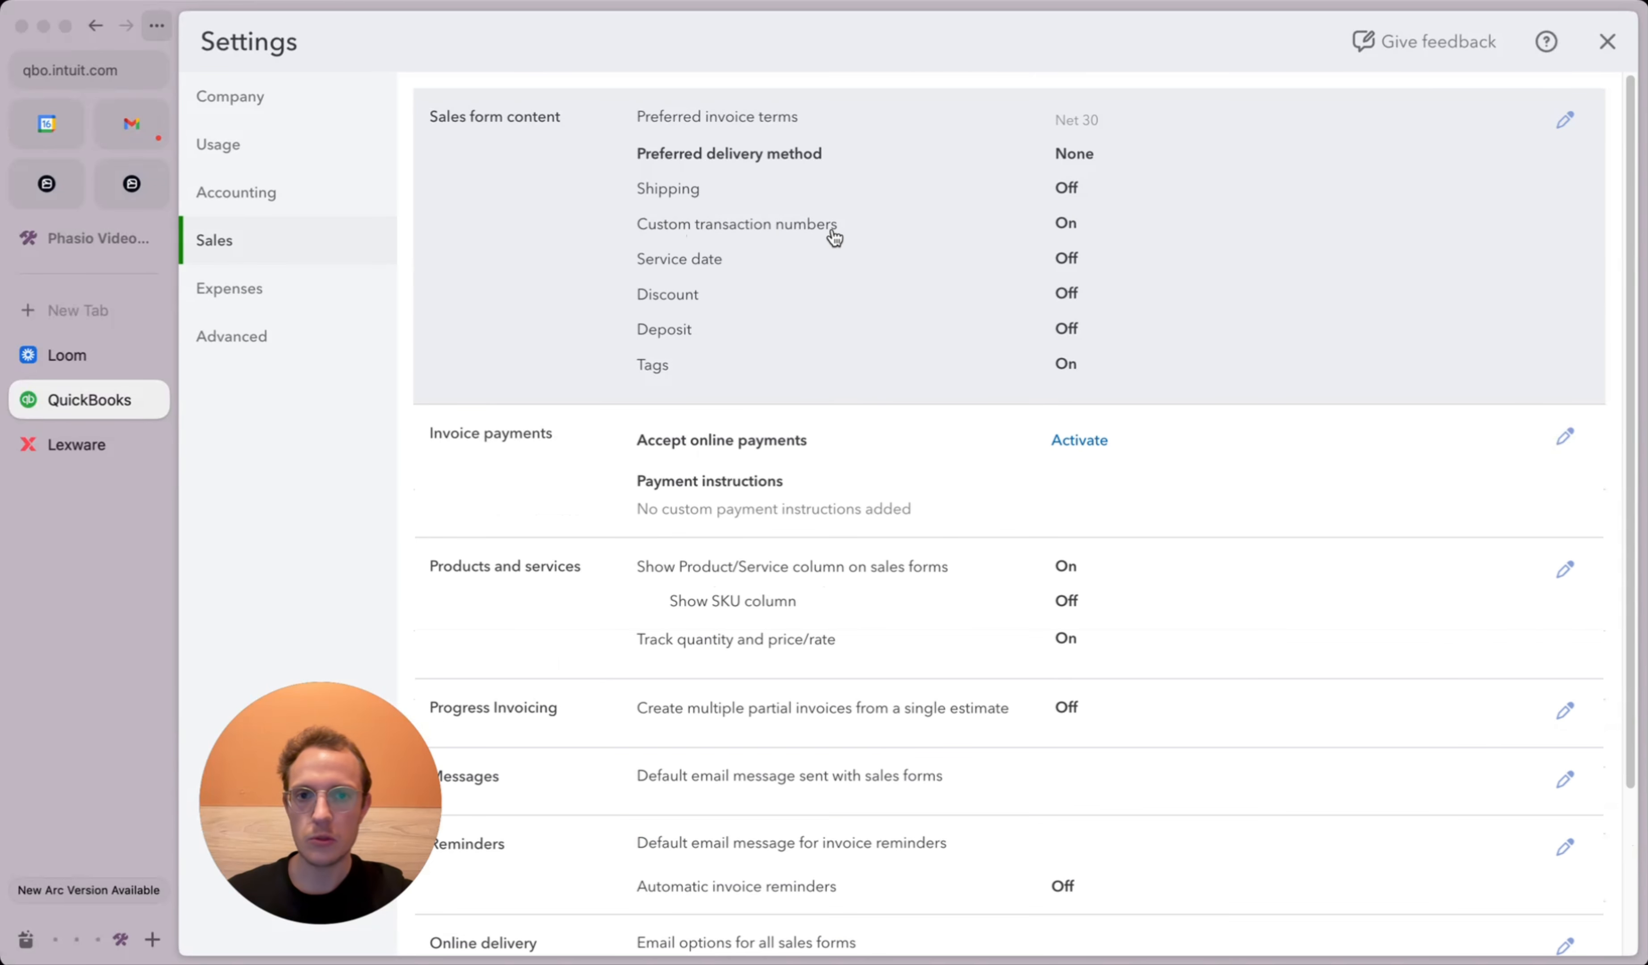
{"action": "left_click", "coordinate": [1217, 196]}
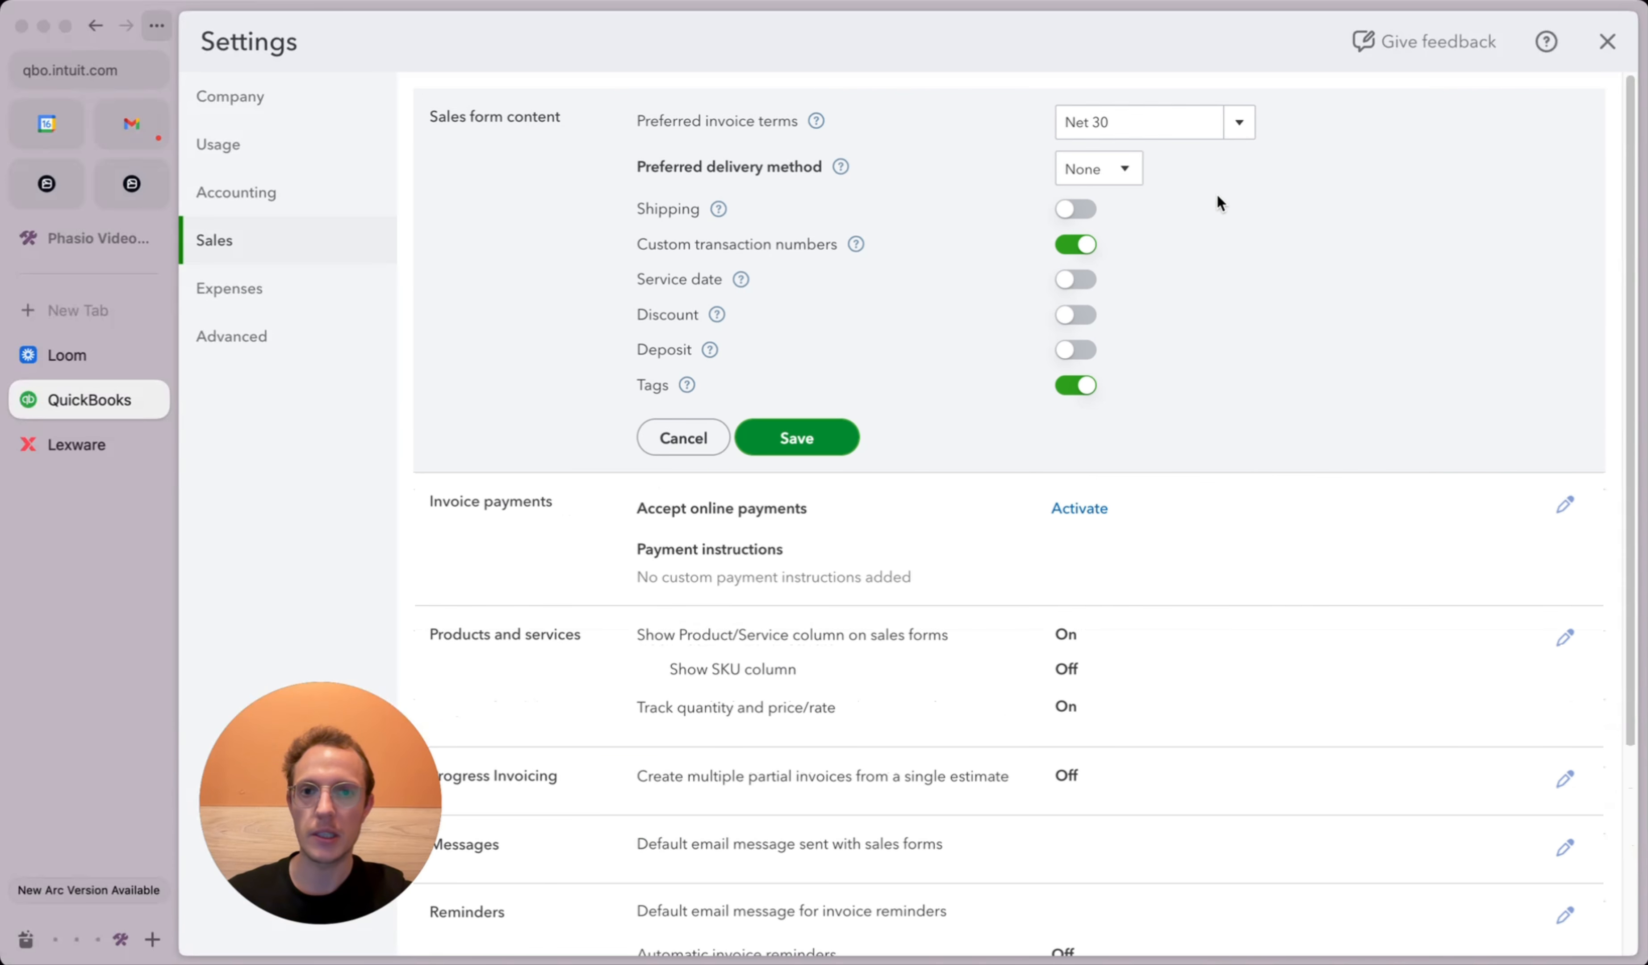
{"action": "left_click", "coordinate": [1071, 247]}
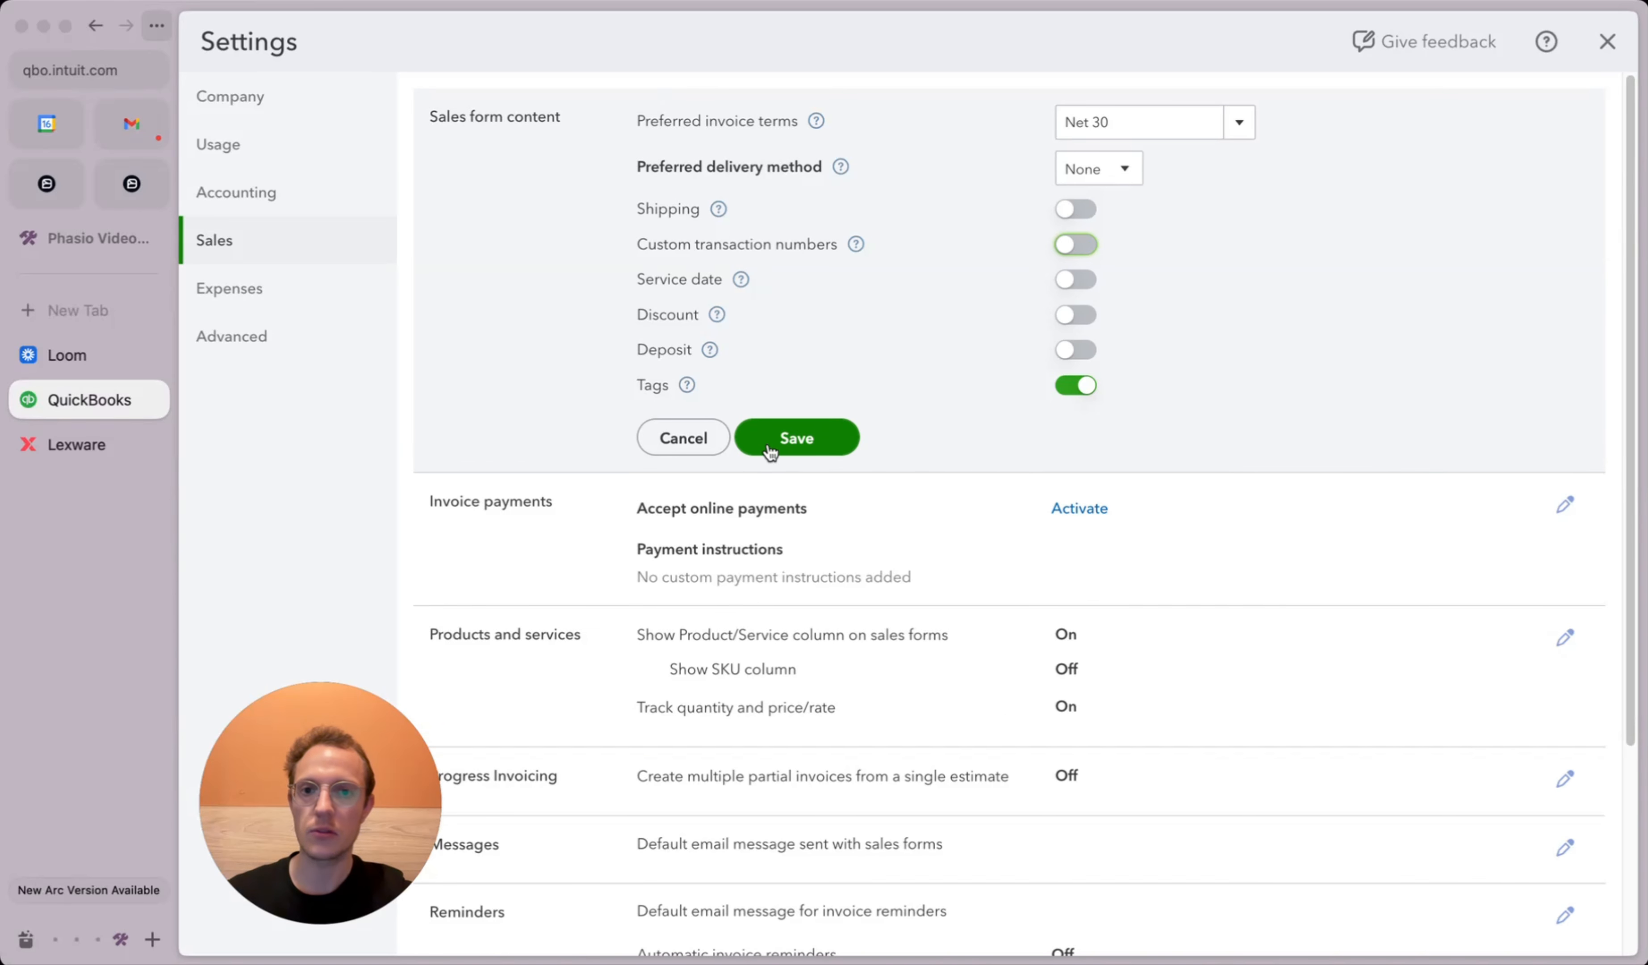
{"action": "left_click", "coordinate": [794, 436]}
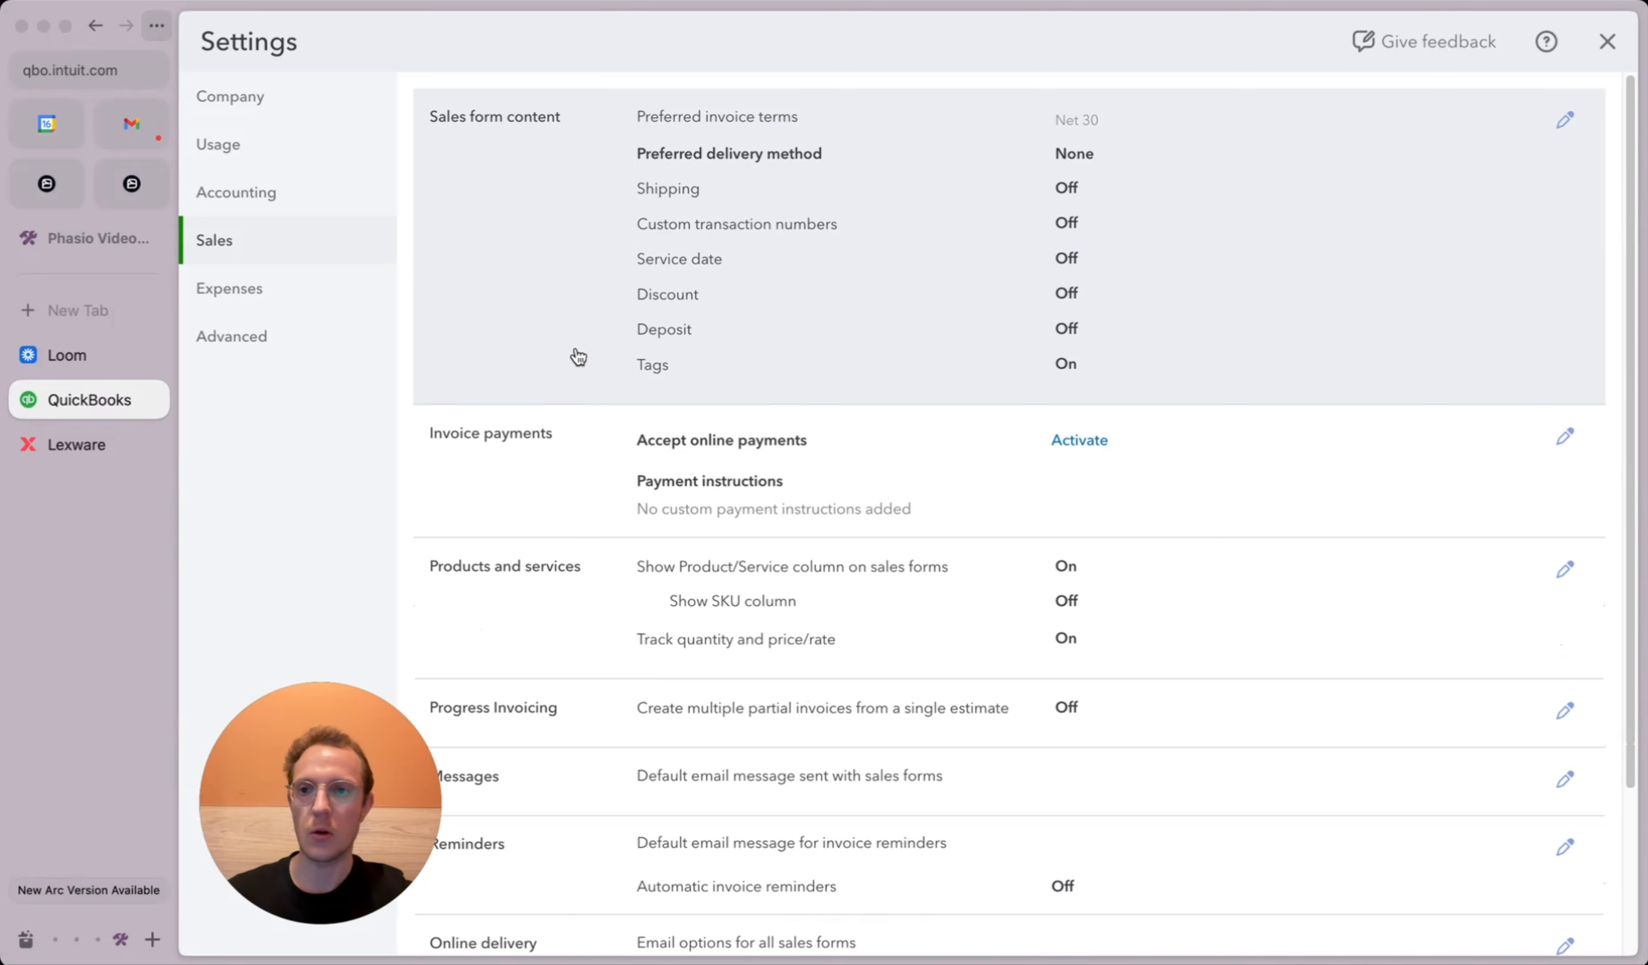
{"action": "left_click", "coordinate": [30, 174]}
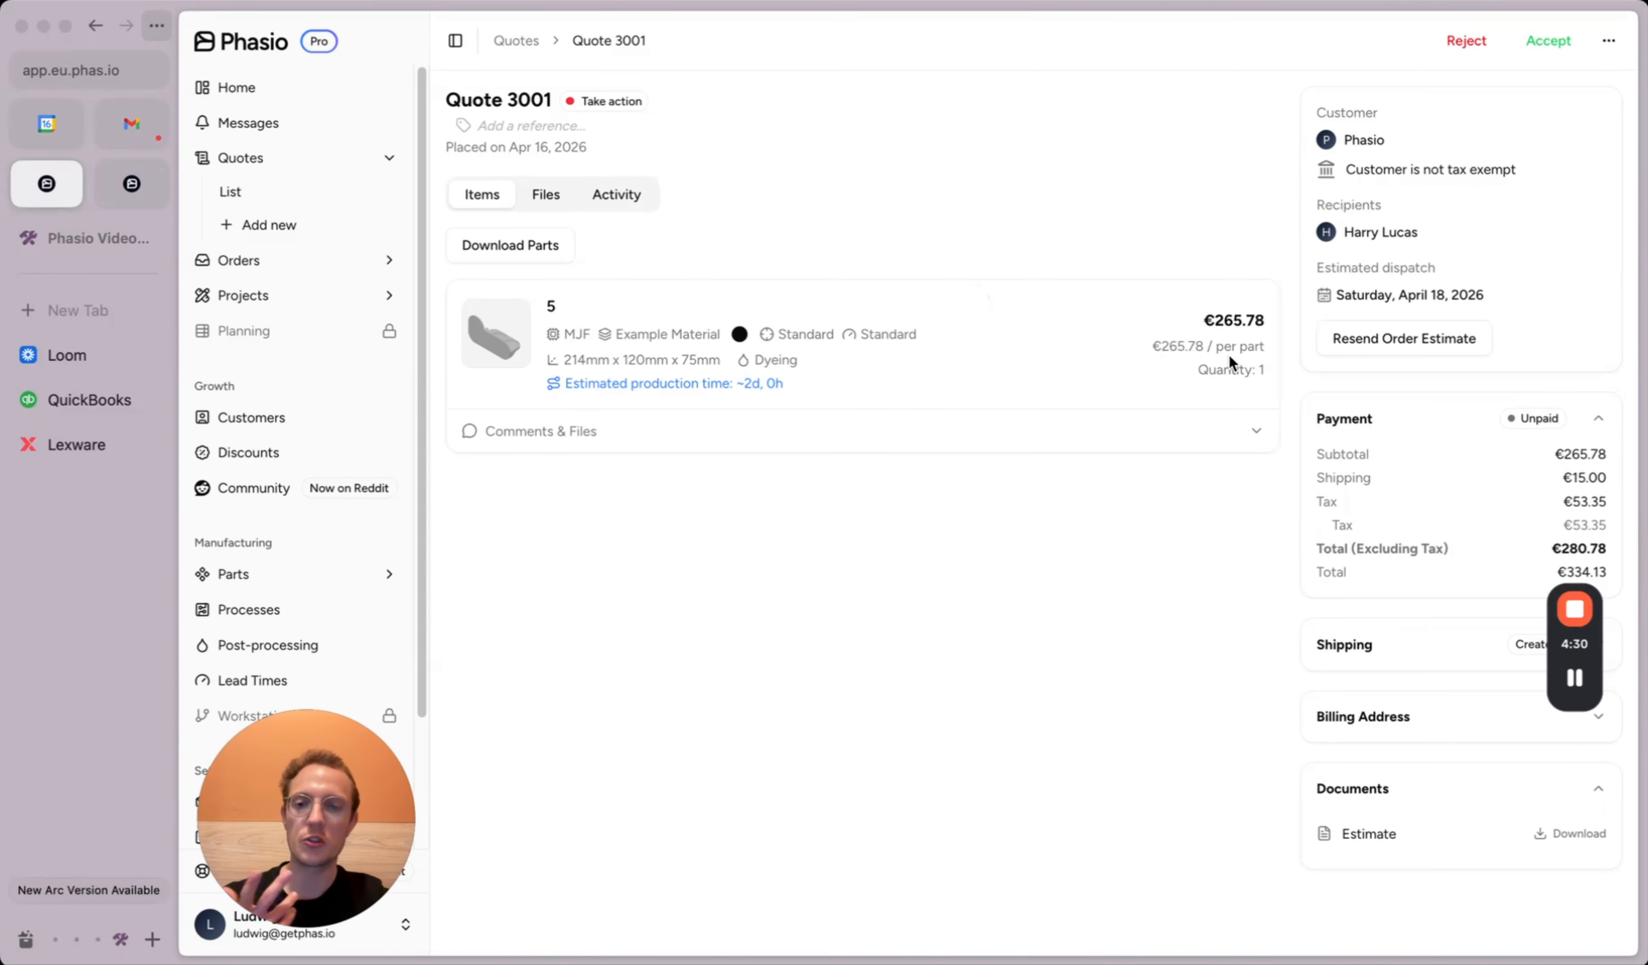
Step: Duplicate Quote 3001 as Quote 3002 with Estimate Number 1001, then return to QuickBooks sales settings
{"action": "left_click", "coordinate": [1609, 41]}
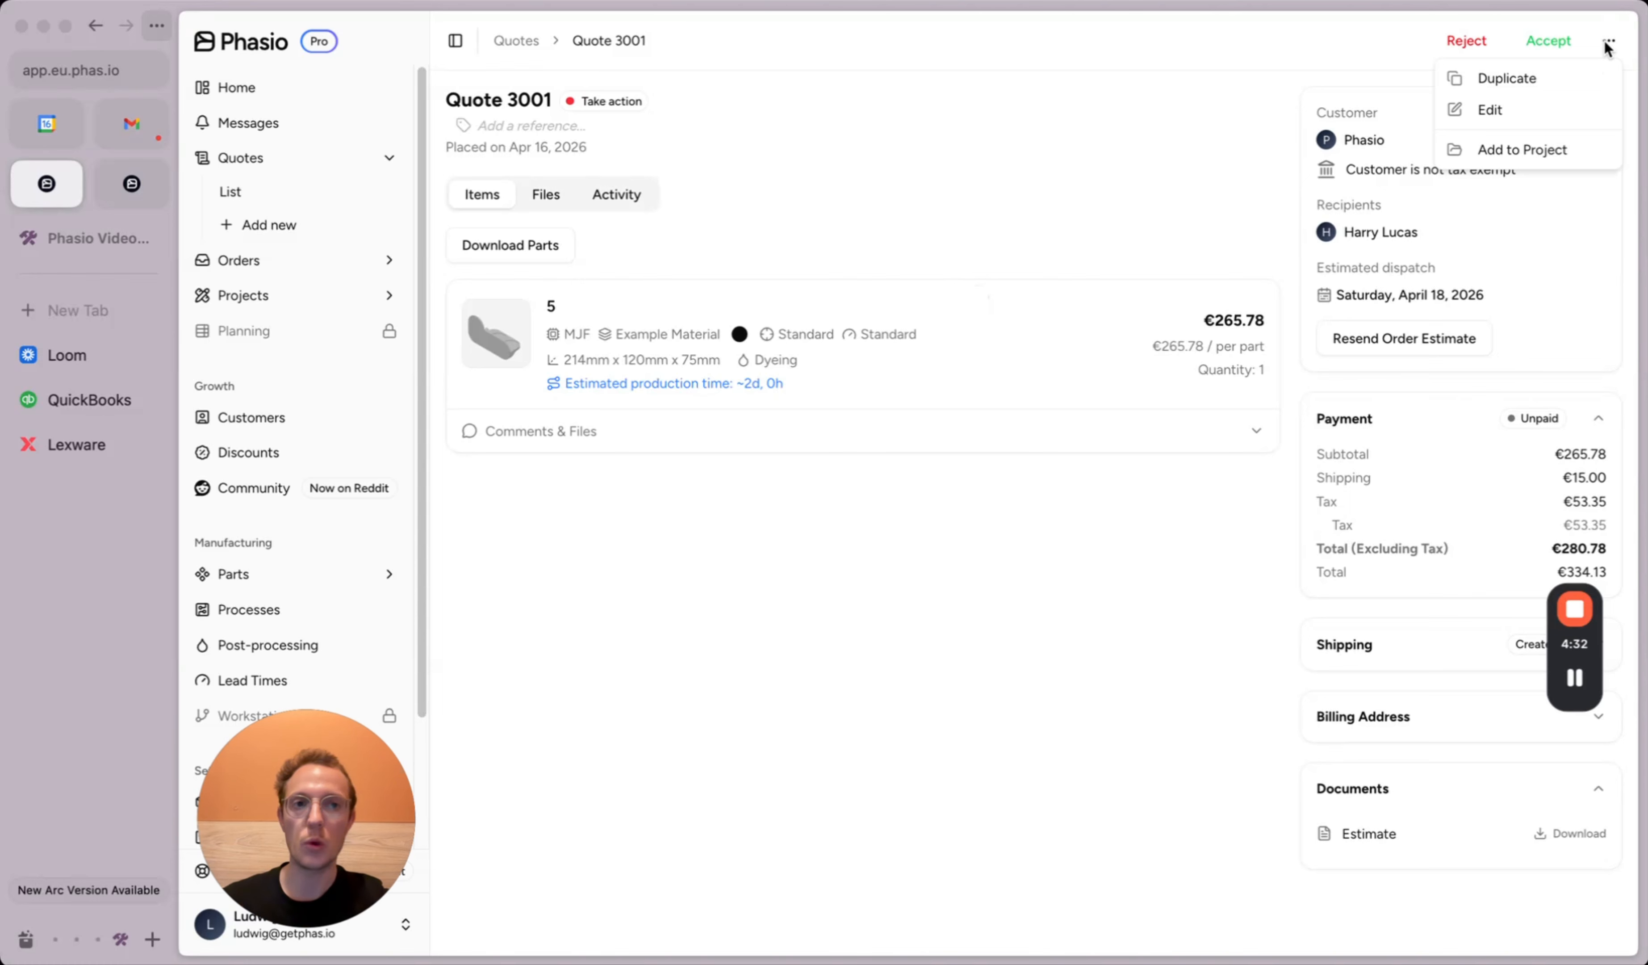
{"action": "left_click", "coordinate": [1527, 79]}
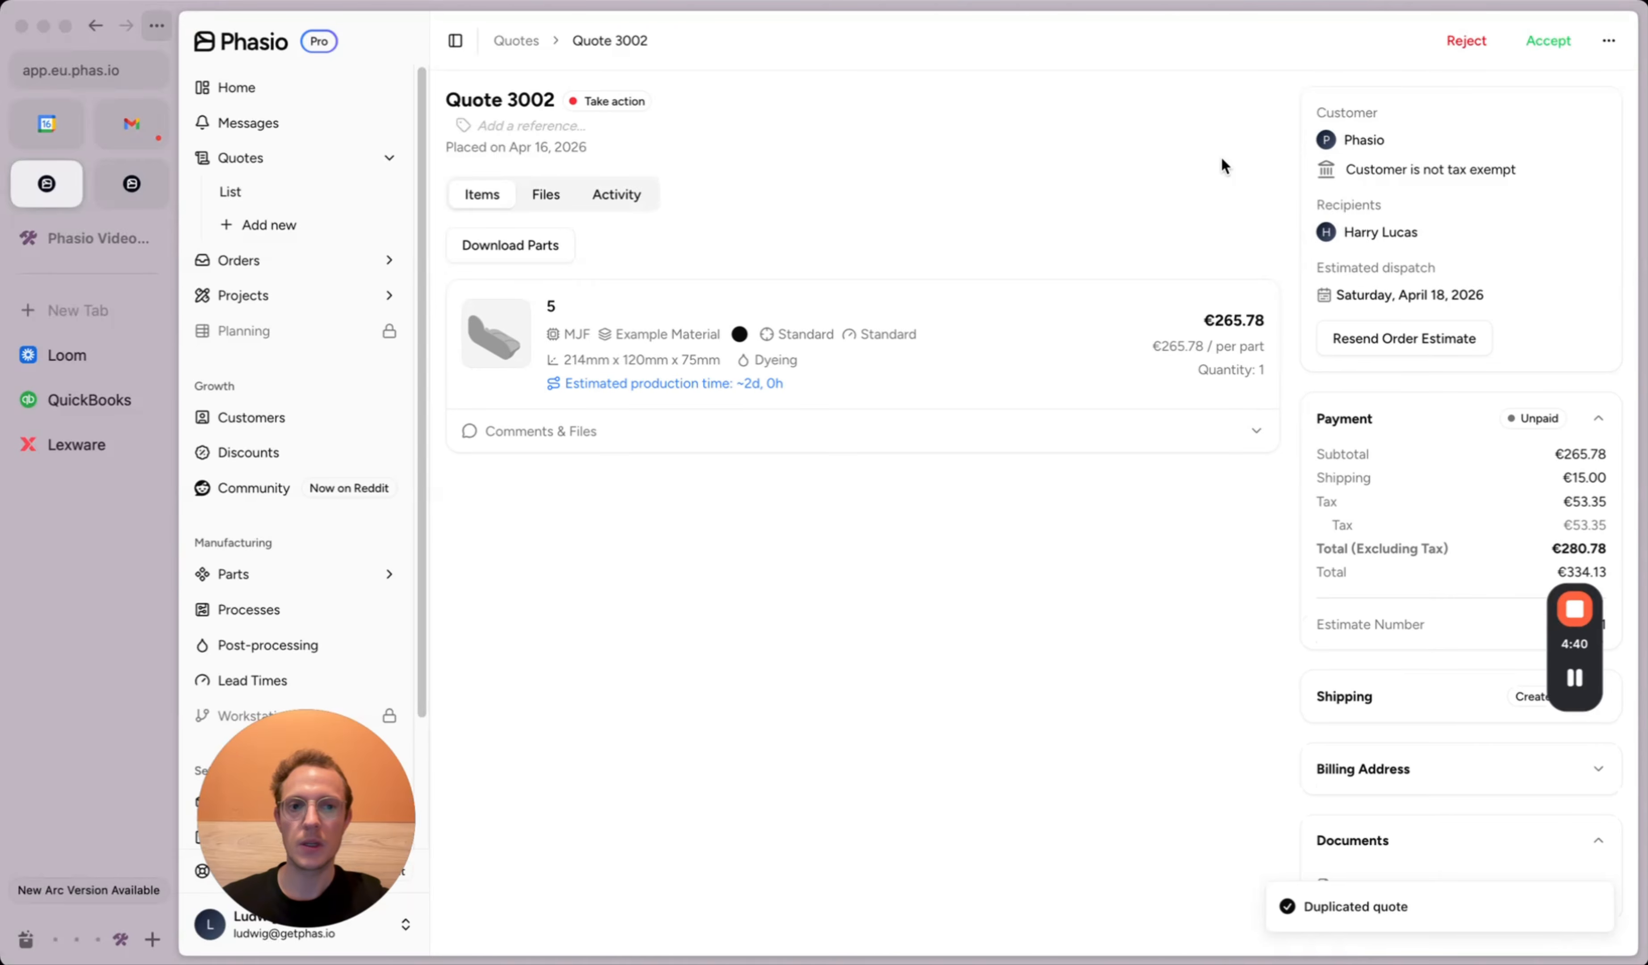
{"action": "left_click_drag", "start_coordinate": [1574, 637], "coordinate": [1179, 636]}
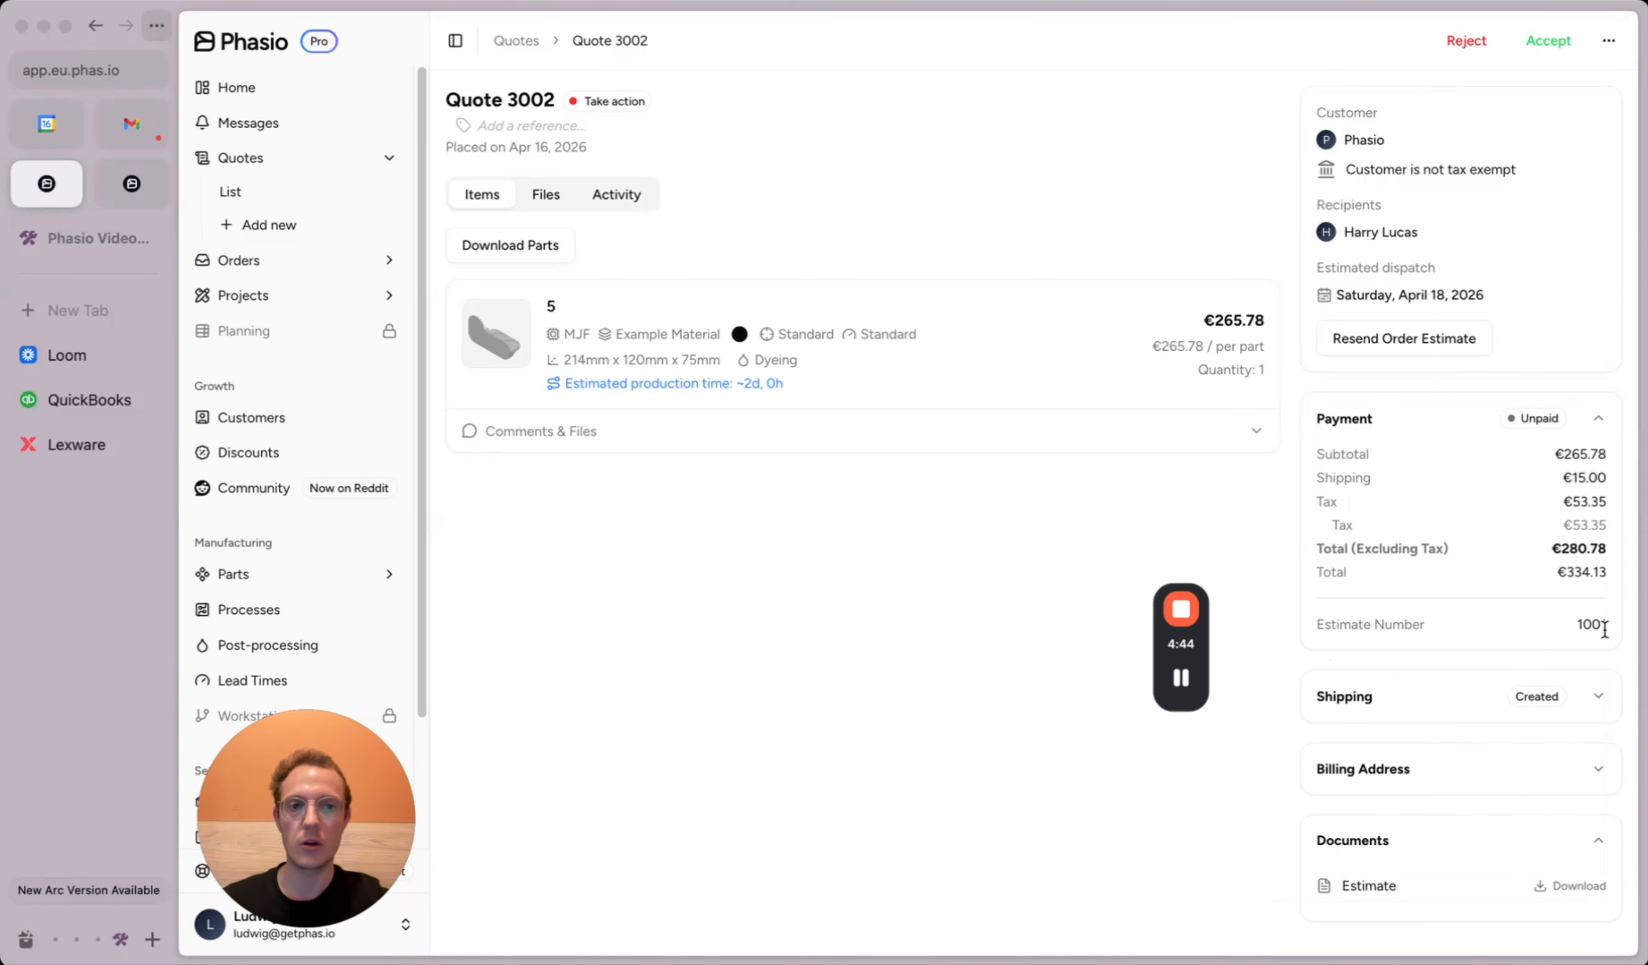
{"action": "left_click", "coordinate": [101, 400]}
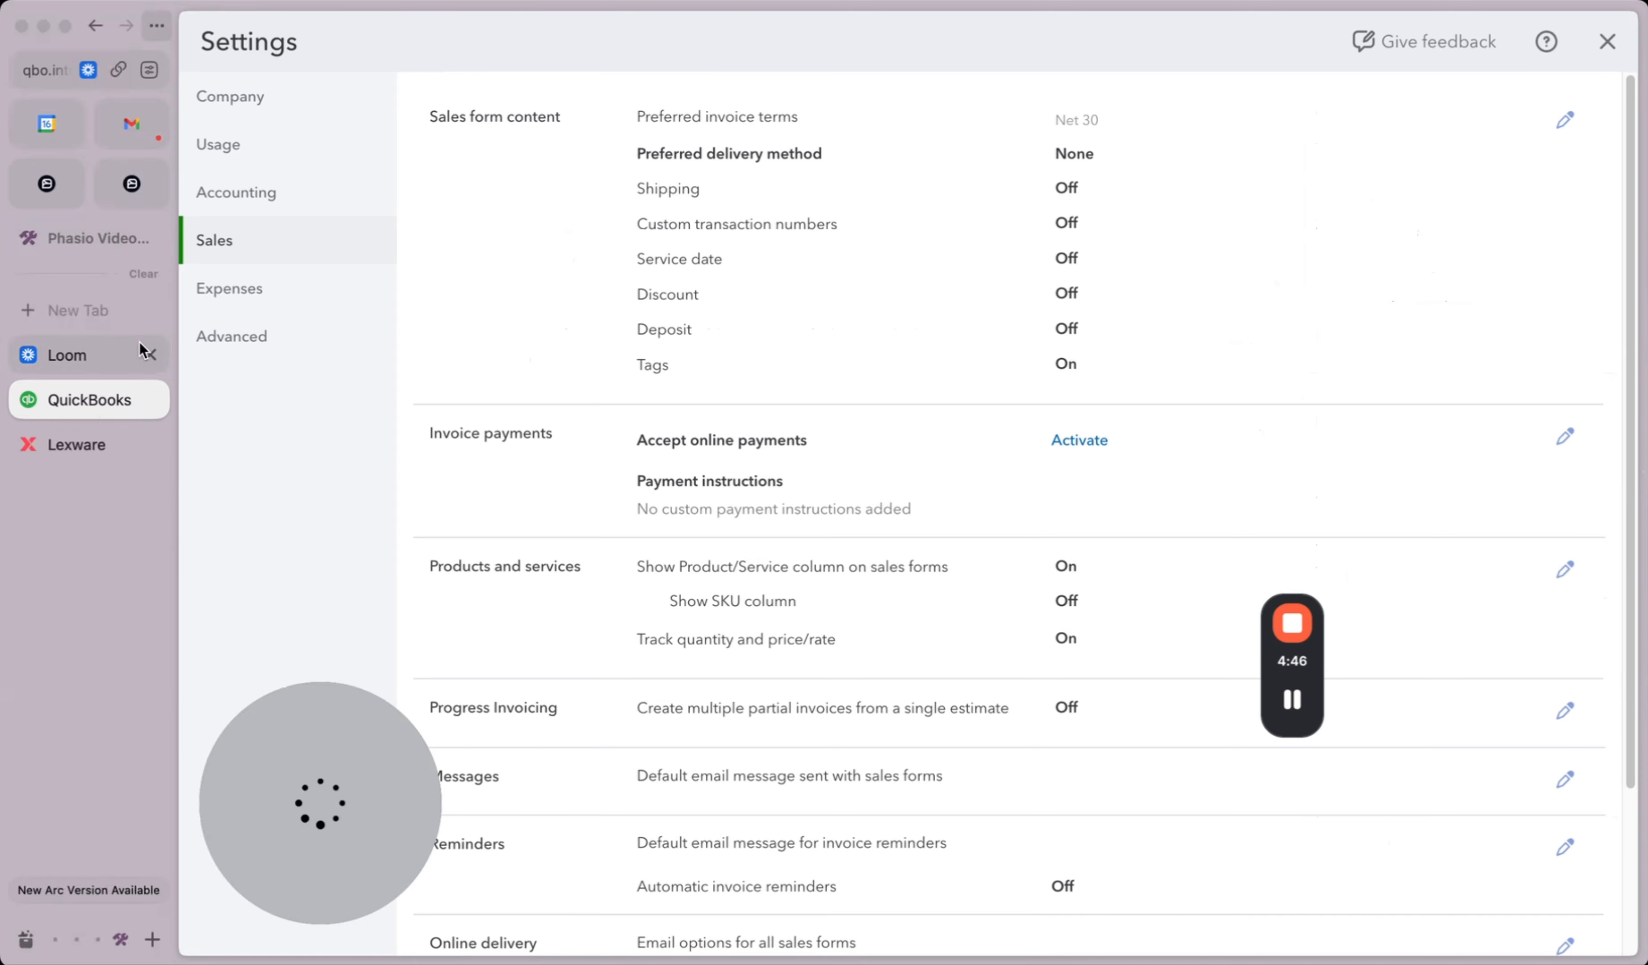
Step: Close QuickBooks settings and search 'apps' to reach My integrations, where Phasio is connected
{"action": "left_click", "coordinate": [1608, 41]}
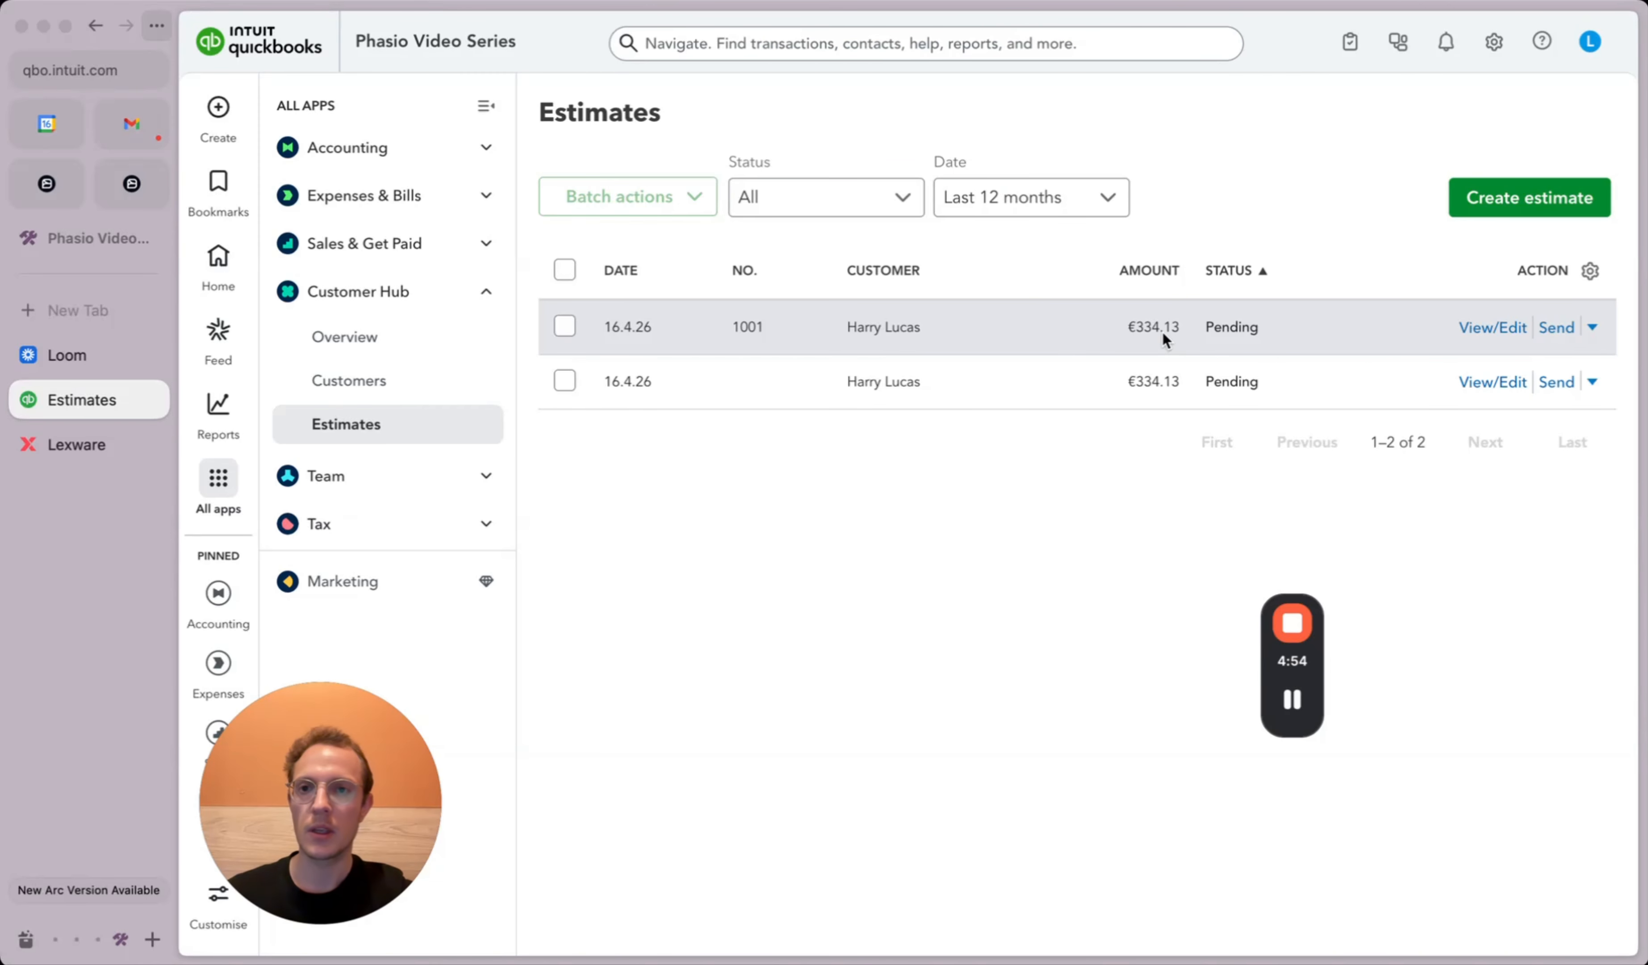
{"action": "left_click", "coordinate": [727, 42]}
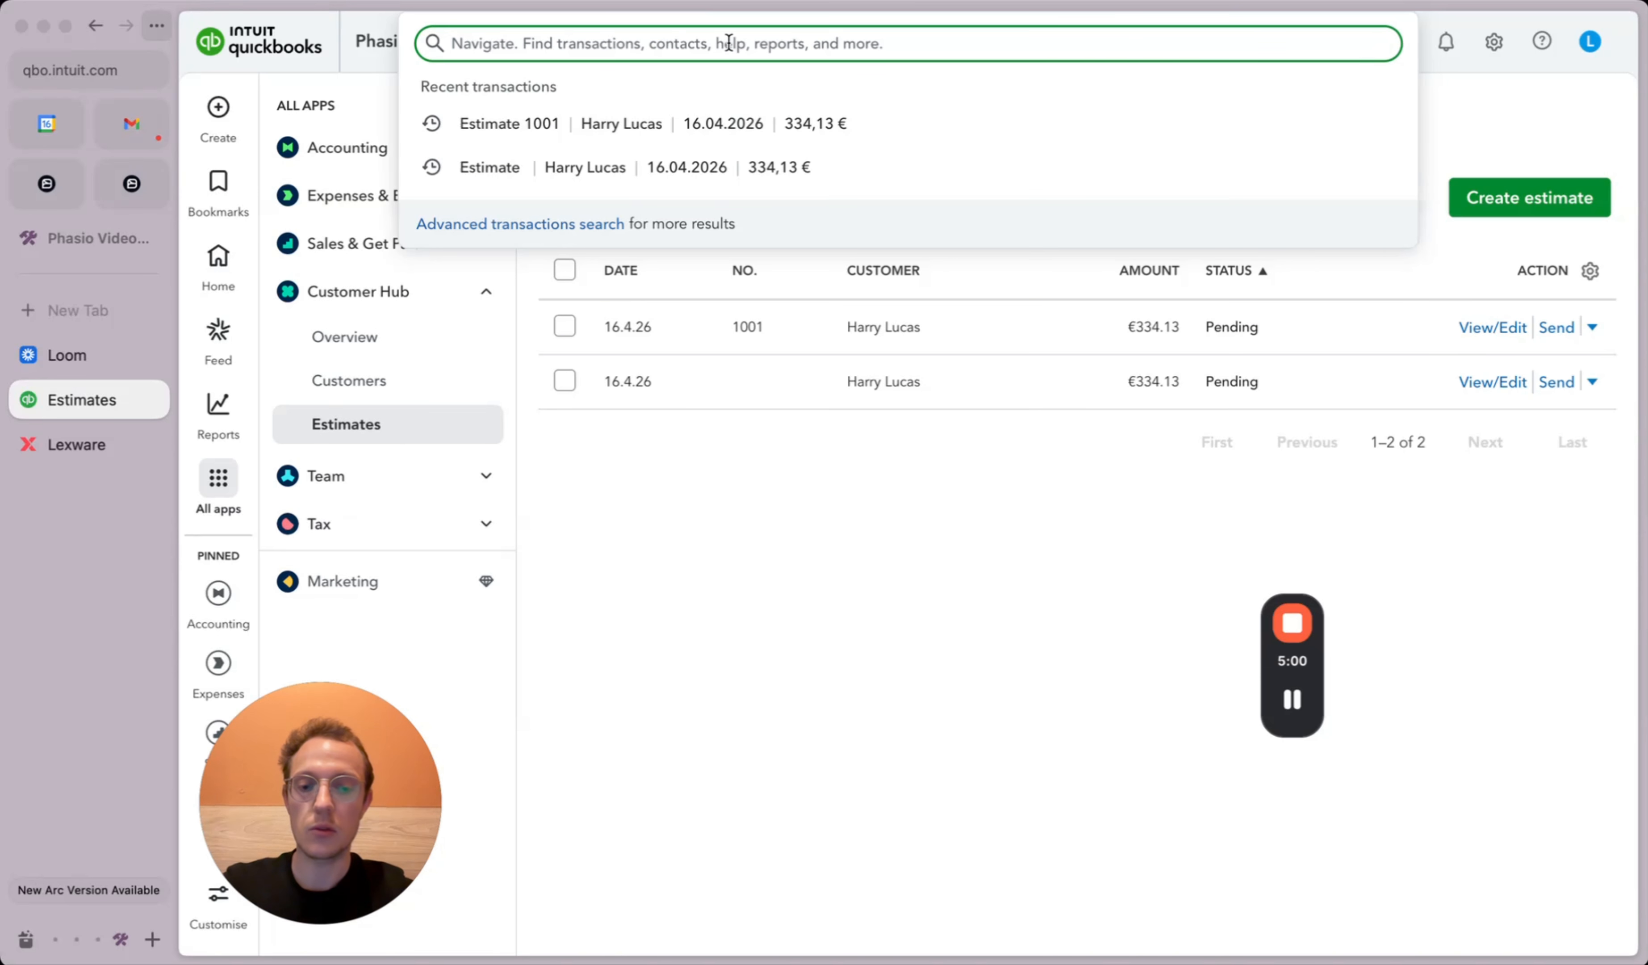
{"action": "type", "text": "apps"}
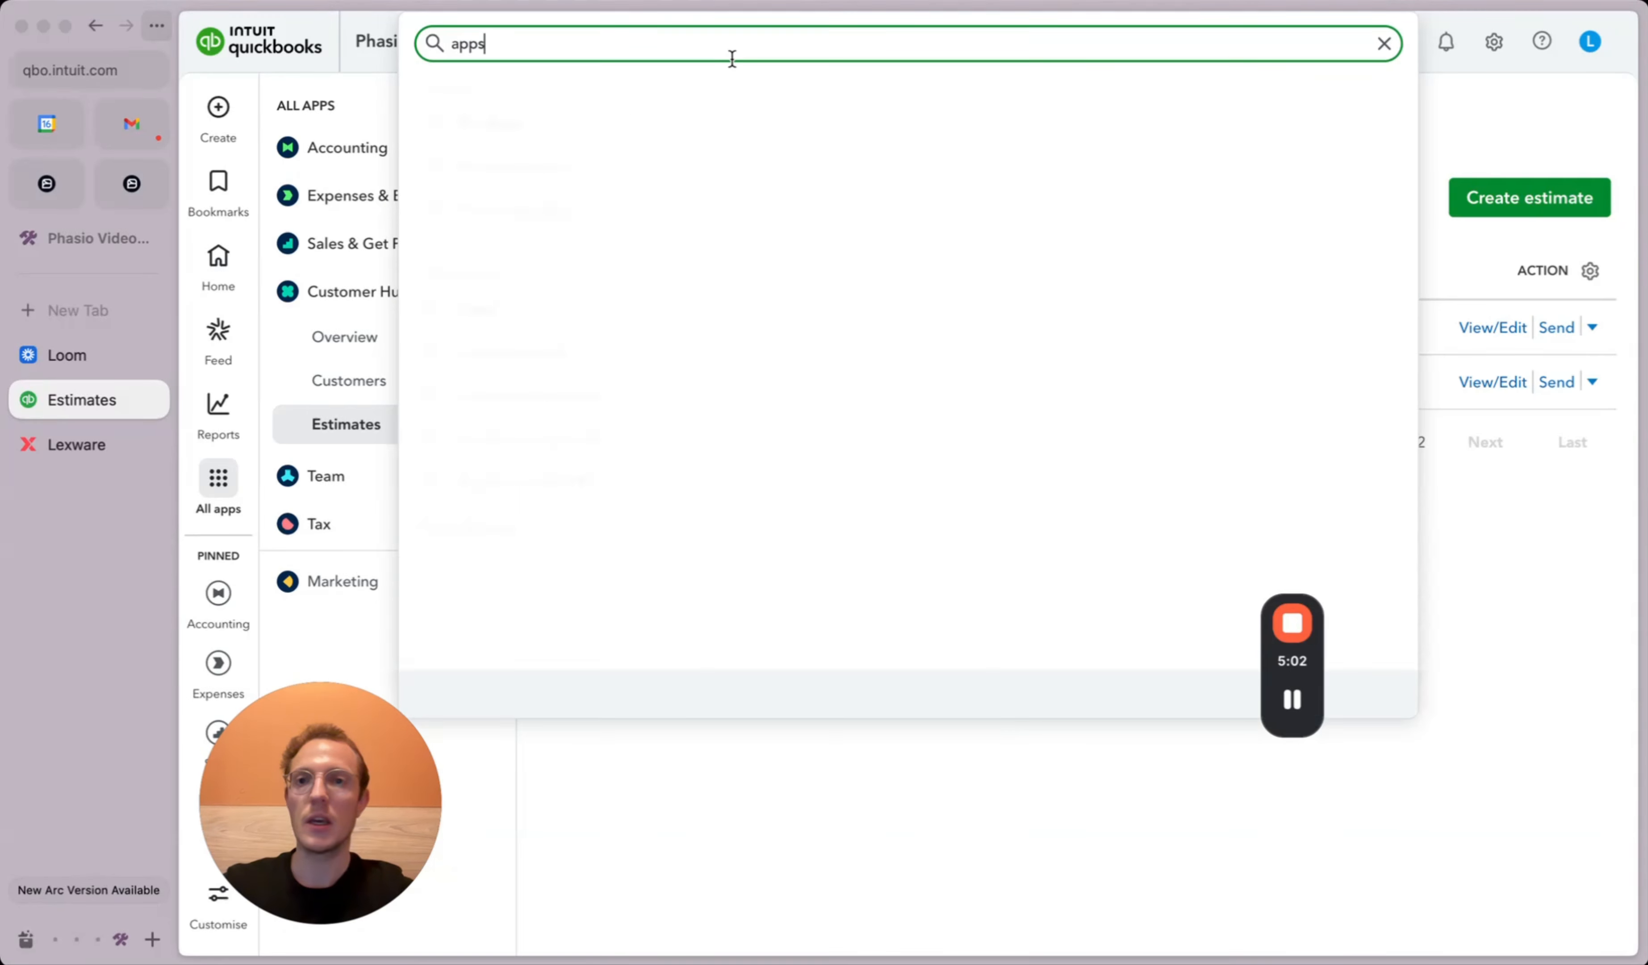
{"action": "left_click", "coordinate": [531, 173]}
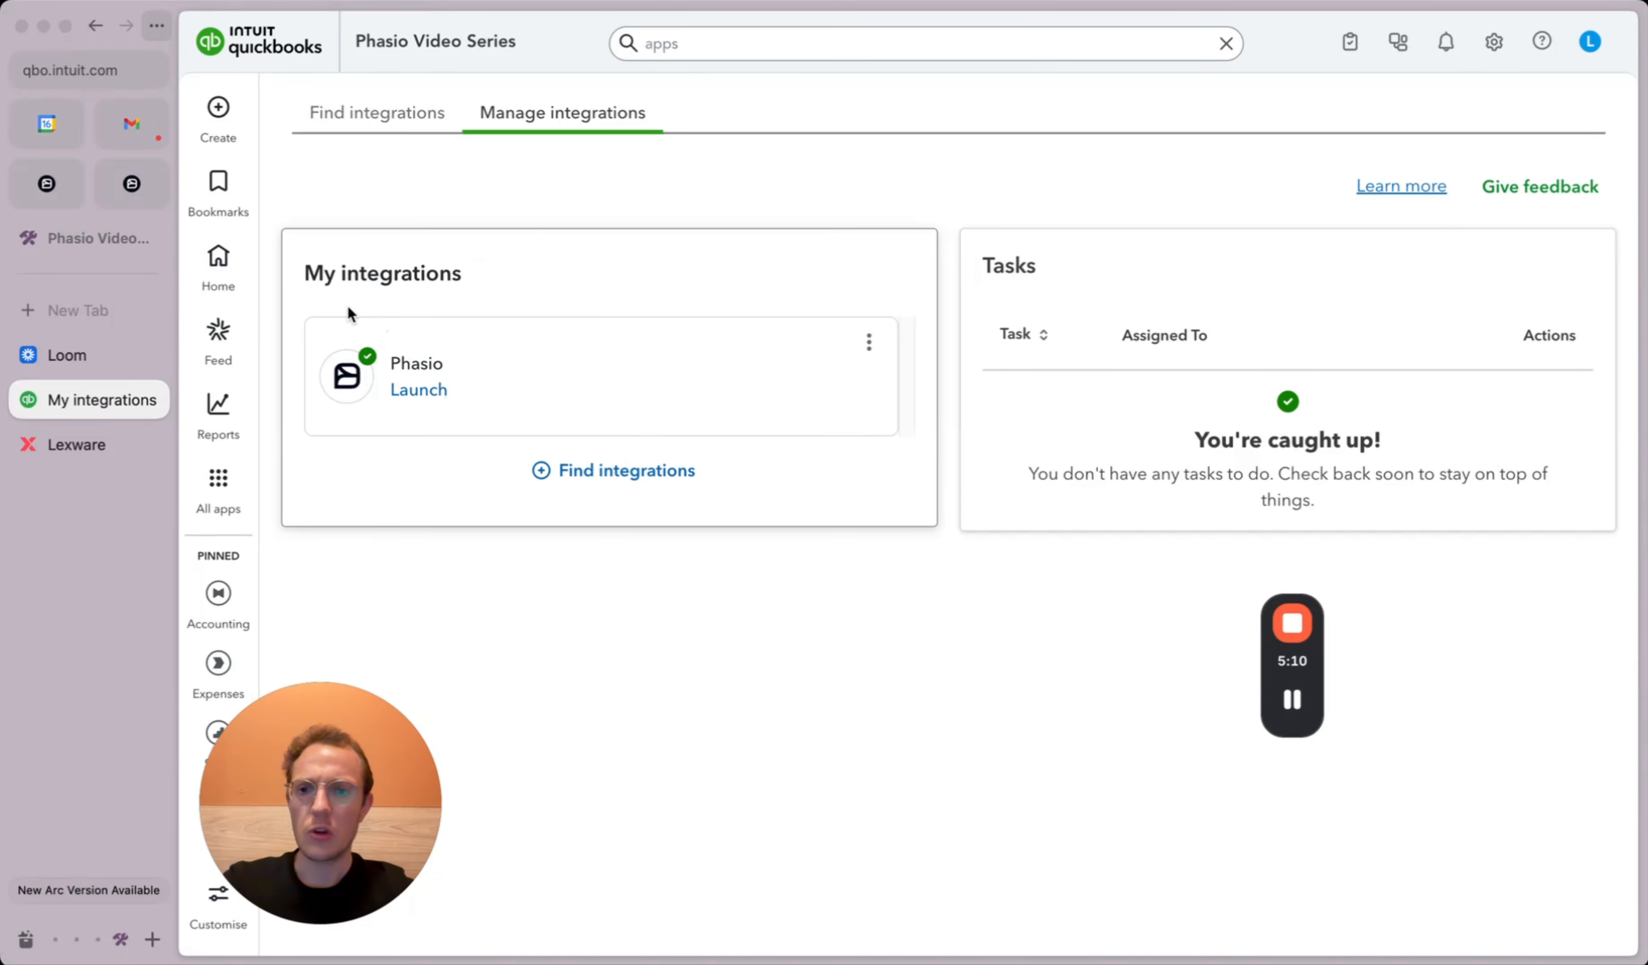
Step: Back in Phasio, open the QuickBooks integration under Finances > Accounting
{"action": "left_click", "coordinate": [43, 174]}
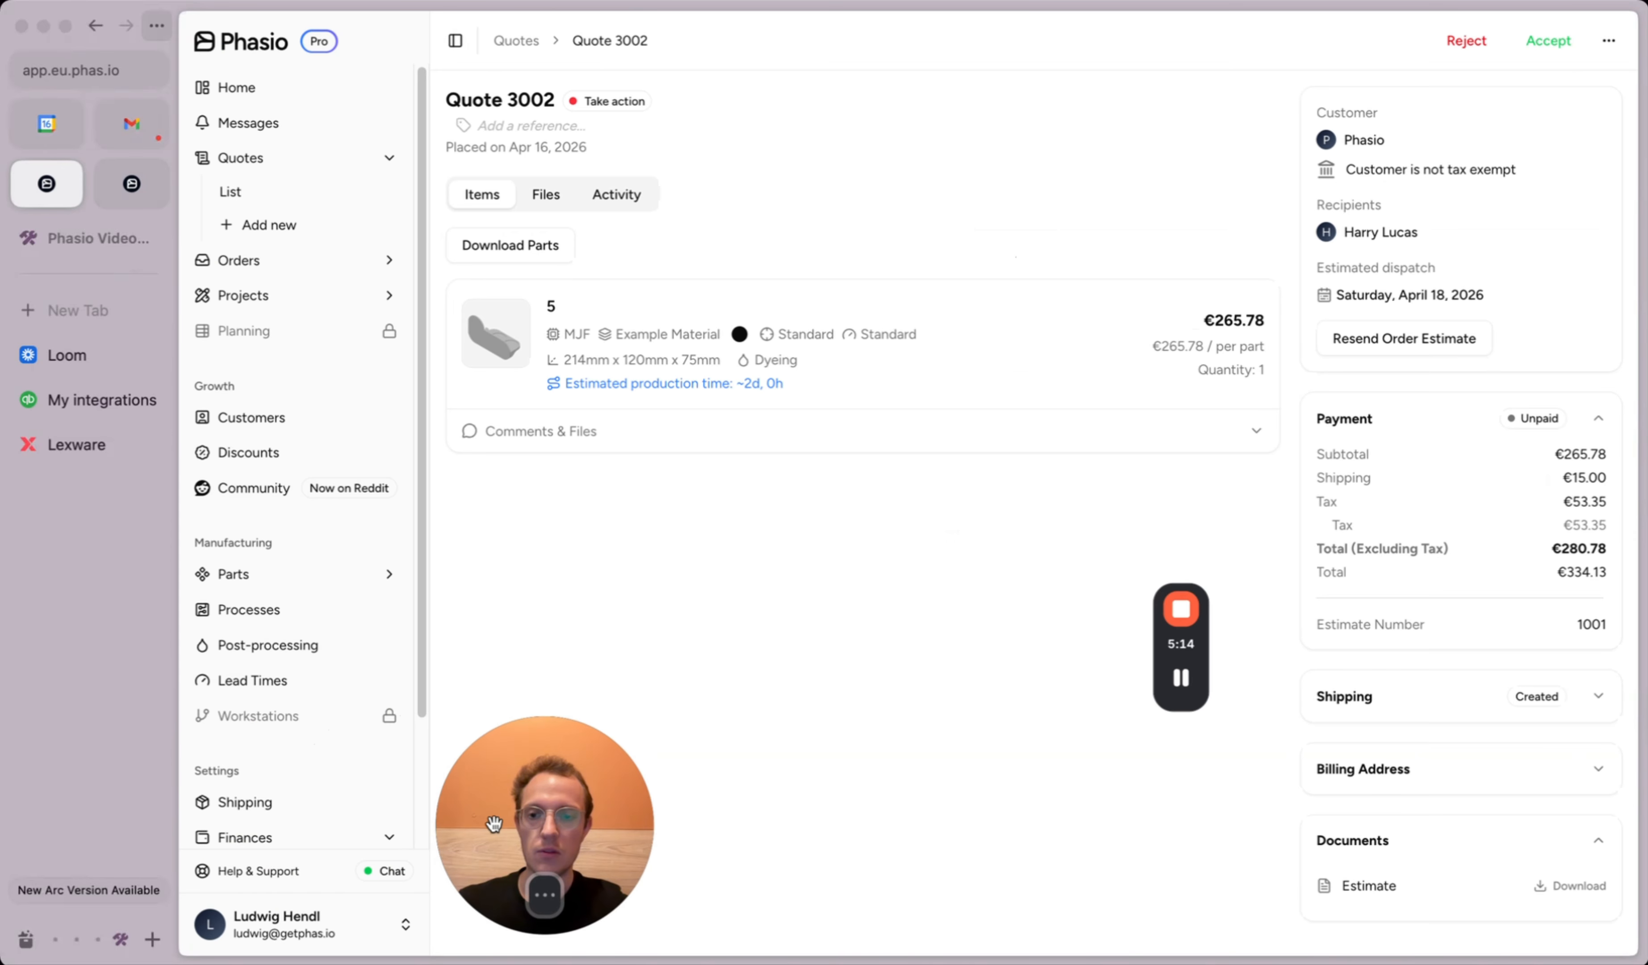
{"action": "scroll", "coordinate": [305, 767], "scroll_direction": "down", "scroll_amount": 3}
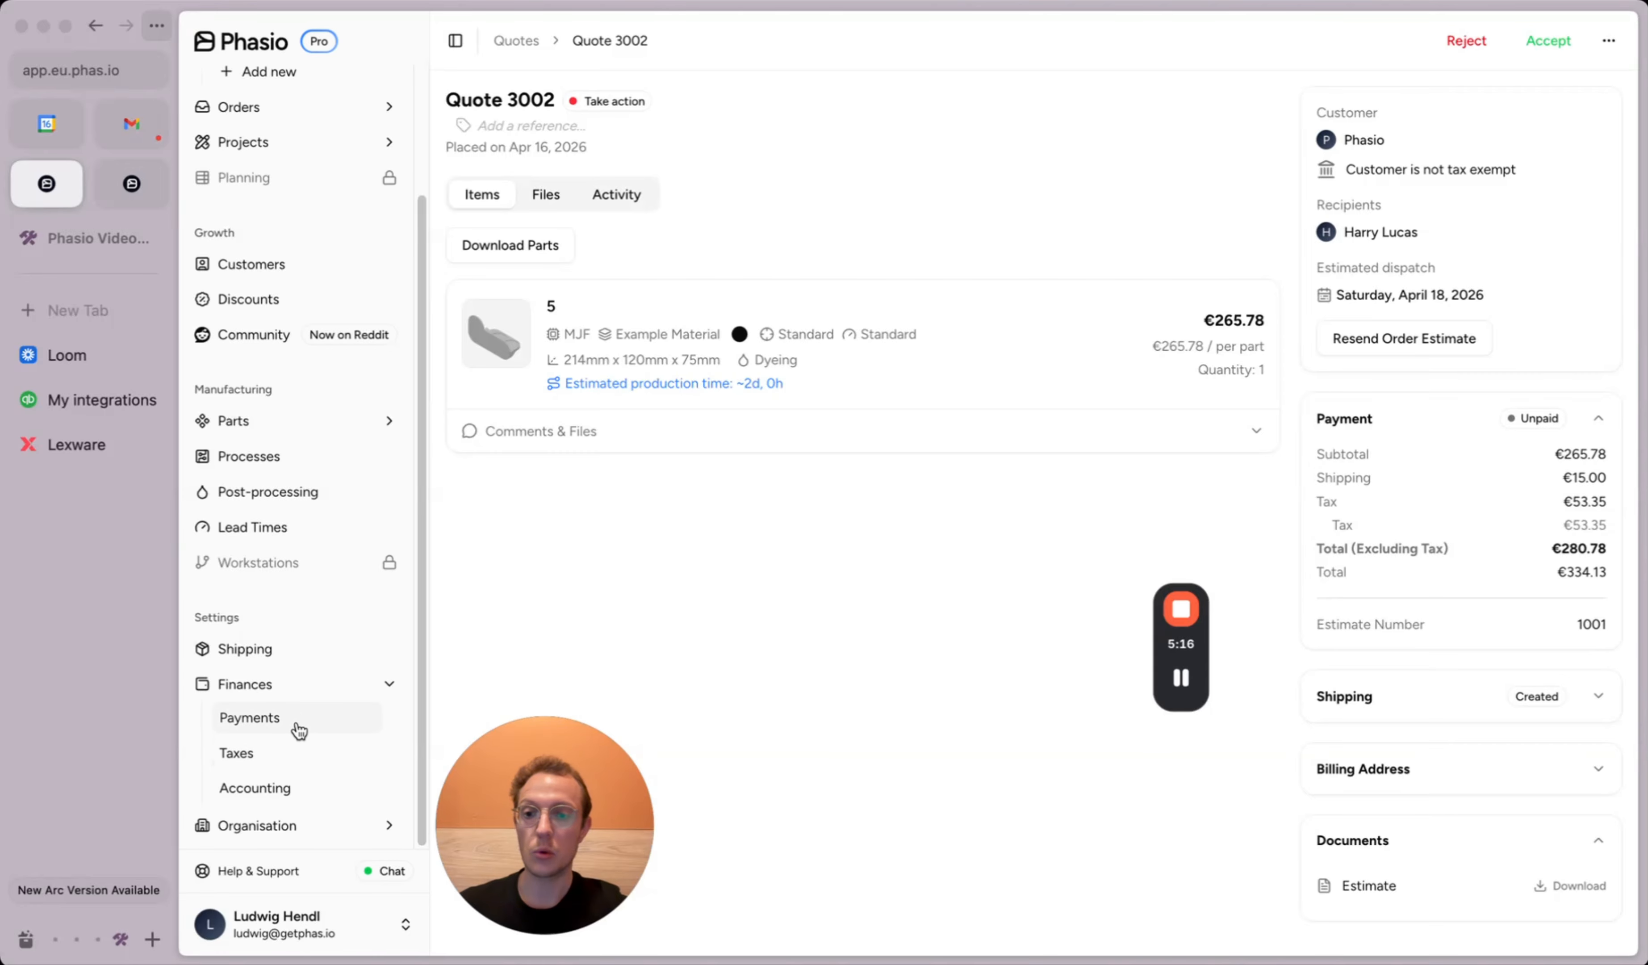
{"action": "left_click", "coordinate": [269, 788]}
{"action": "left_click", "coordinate": [666, 321]}
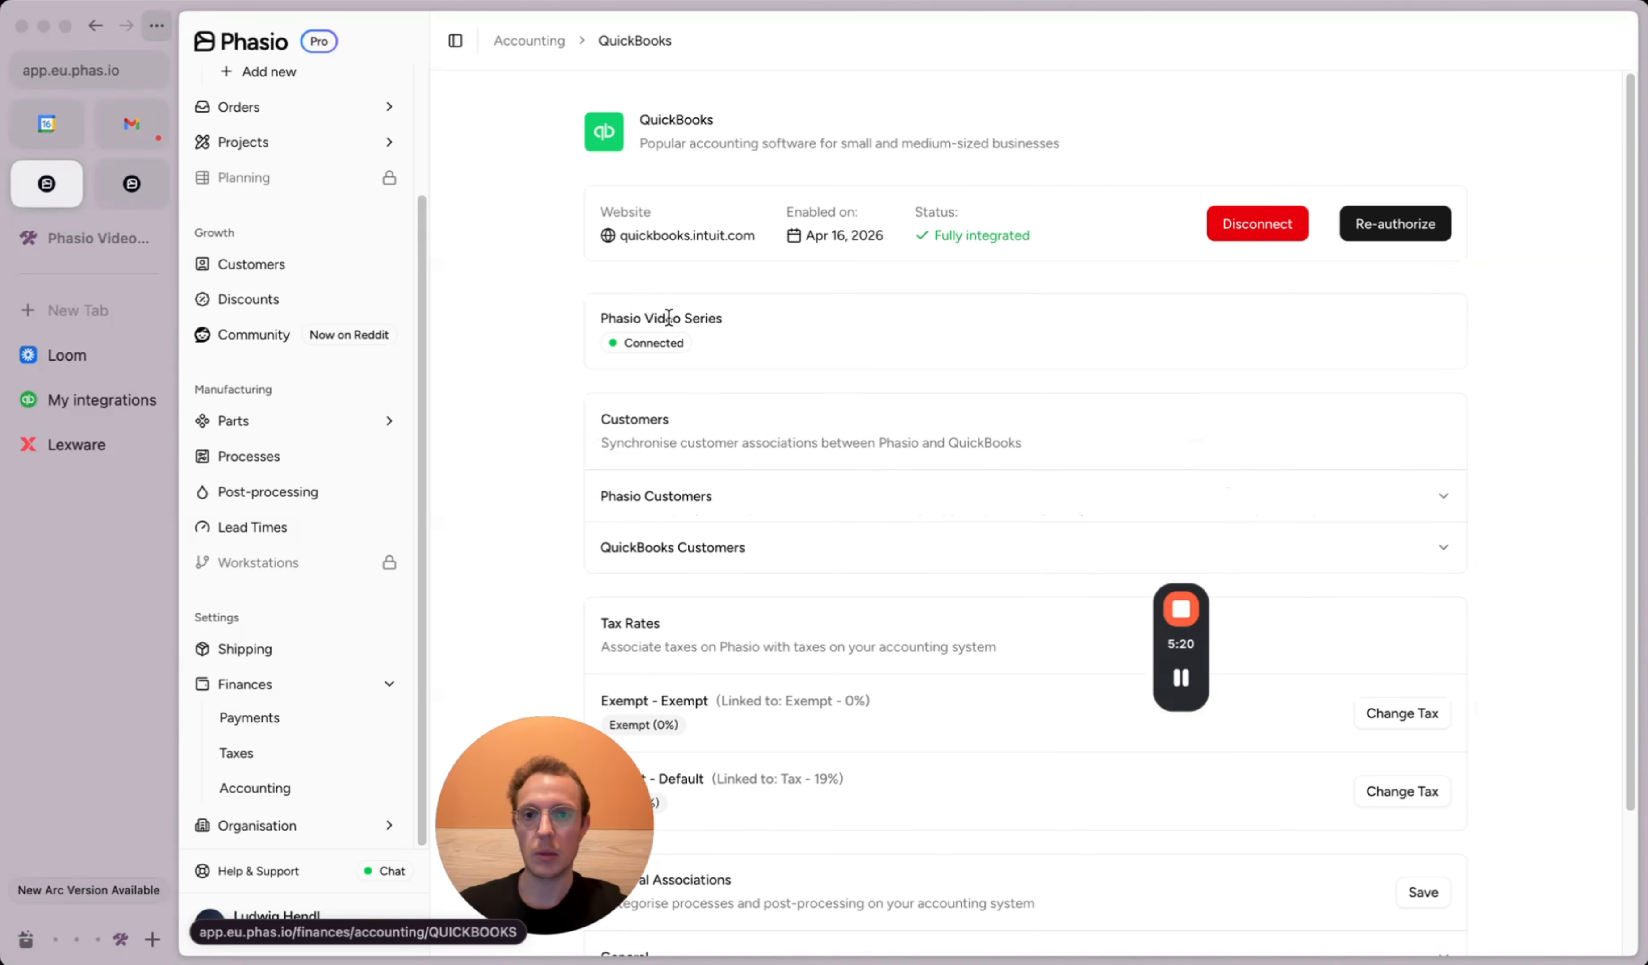
{"action": "left_click_drag", "start_coordinate": [550, 806], "coordinate": [471, 696]}
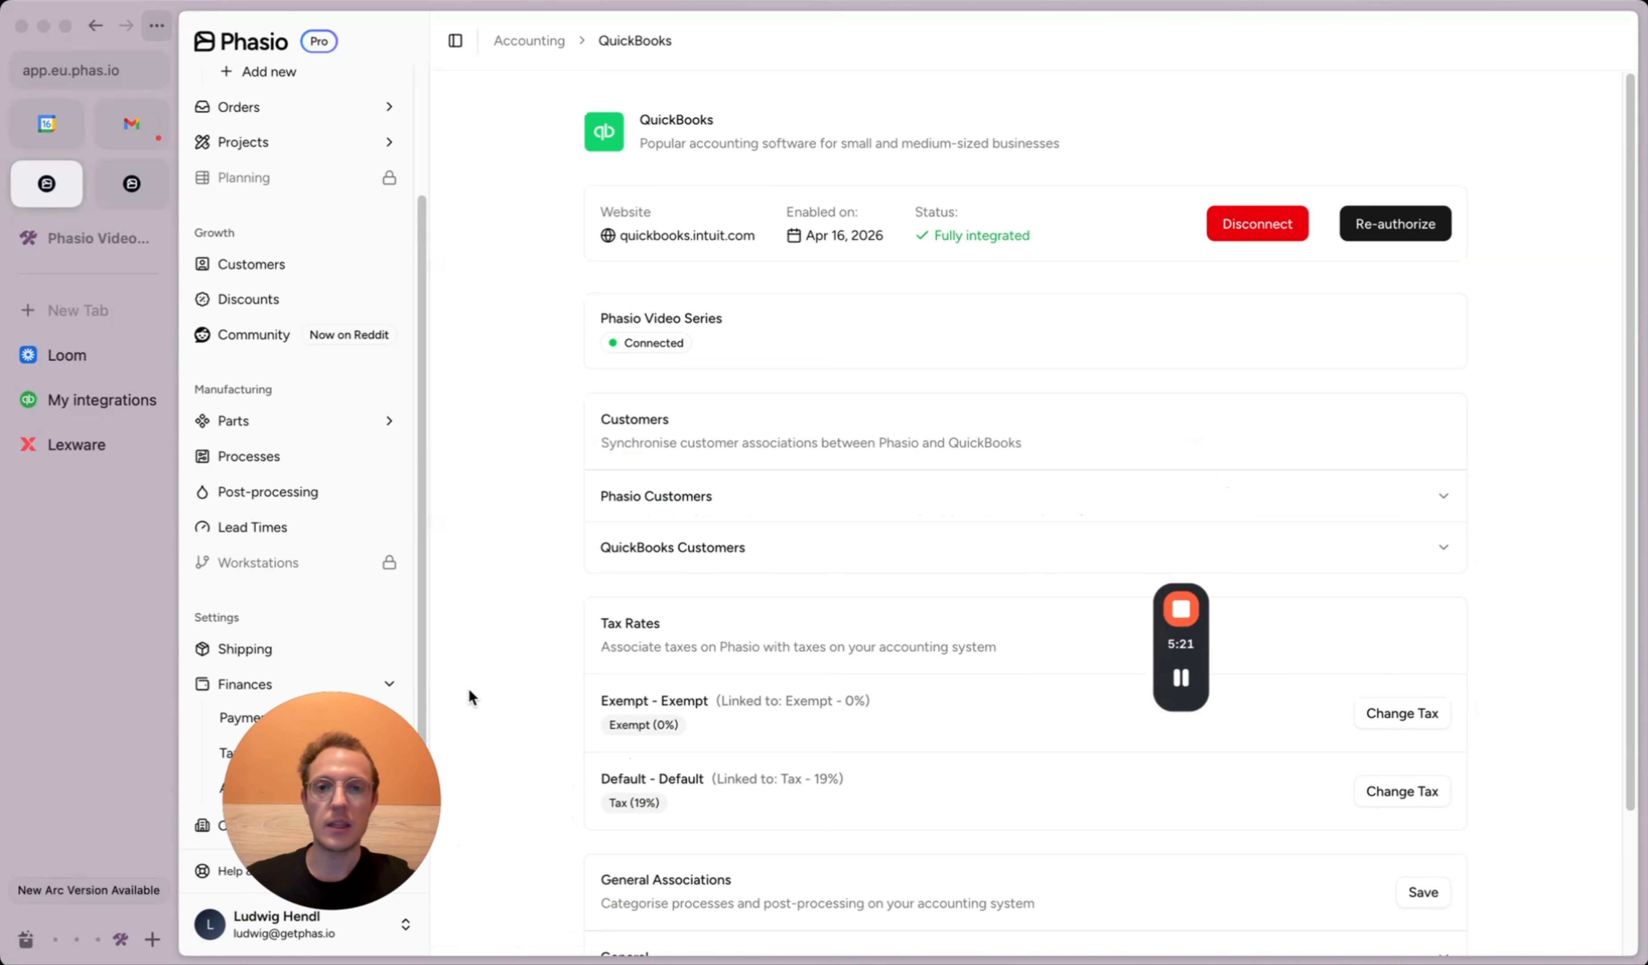
Step: Set the second Phasio customer to Push to accounting system and sync the change
{"action": "left_click", "coordinate": [671, 497]}
{"action": "scroll", "coordinate": [750, 477], "scroll_direction": "down", "scroll_amount": 5}
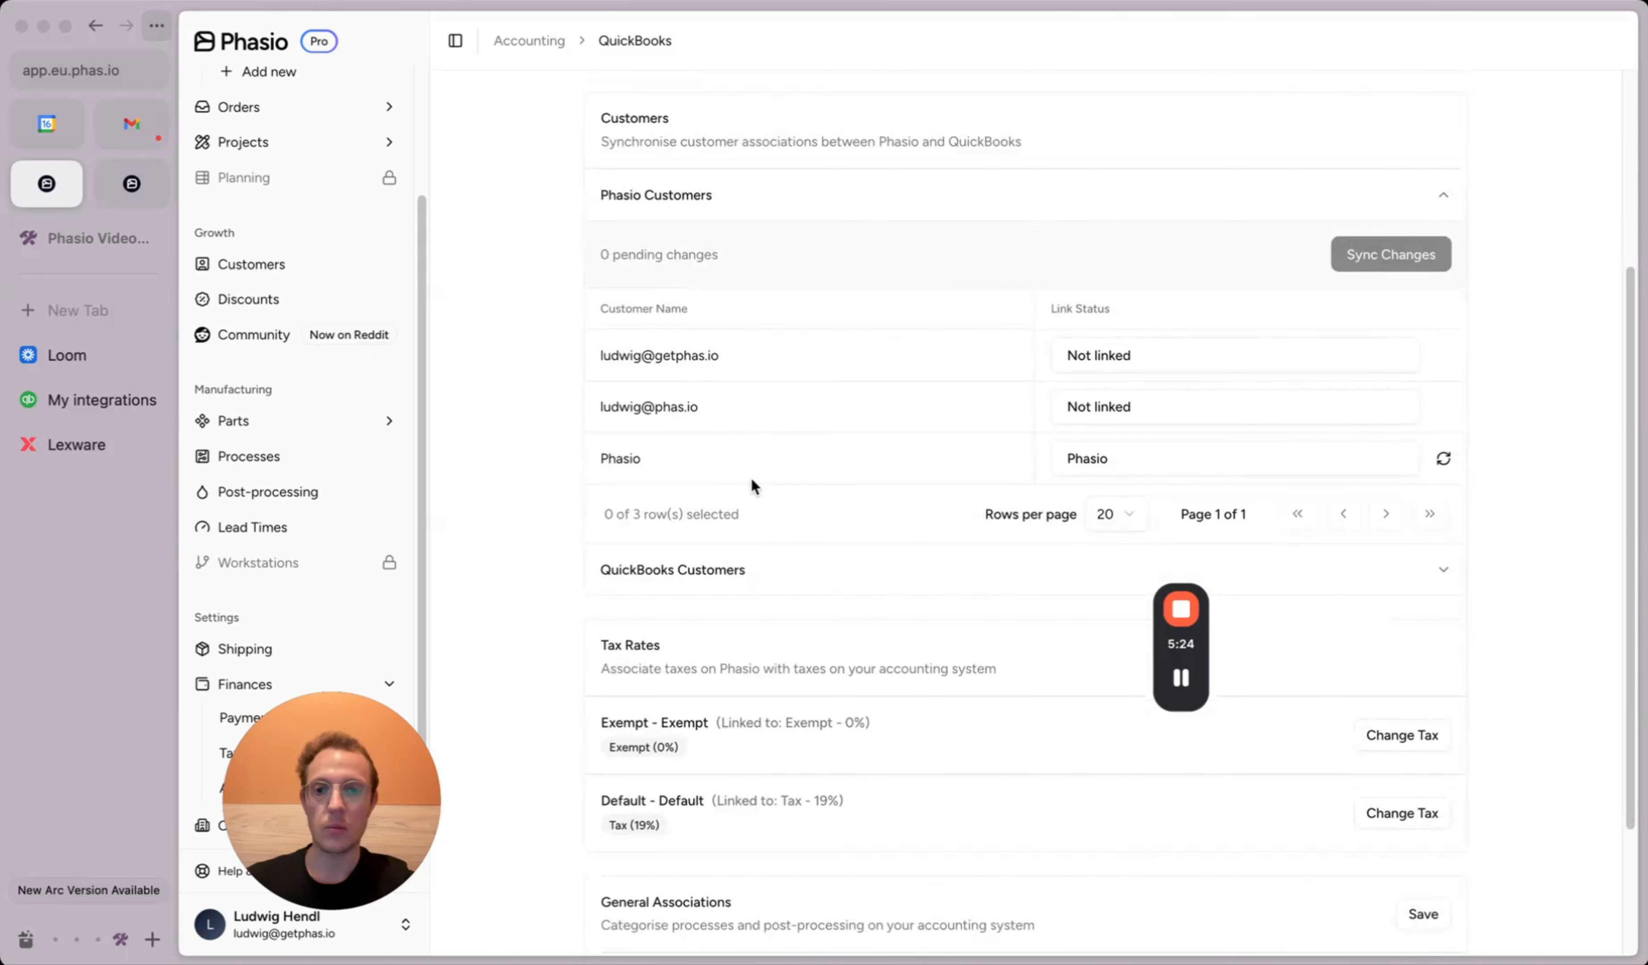
{"action": "left_click", "coordinate": [1149, 405]}
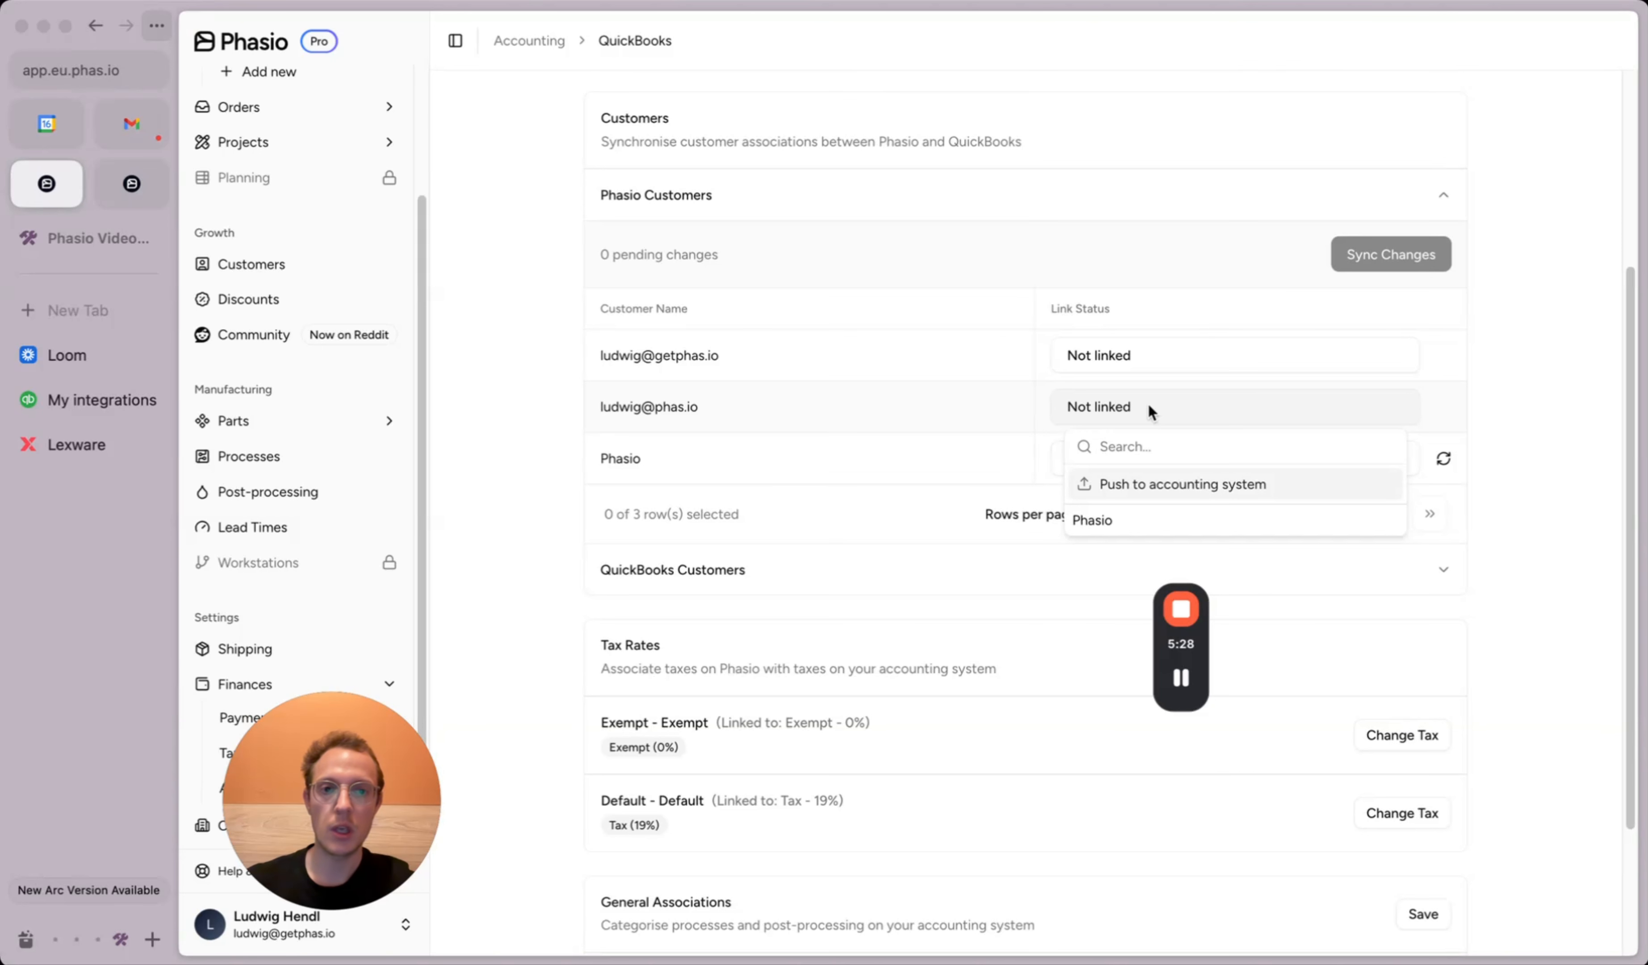
{"action": "left_click", "coordinate": [1155, 488]}
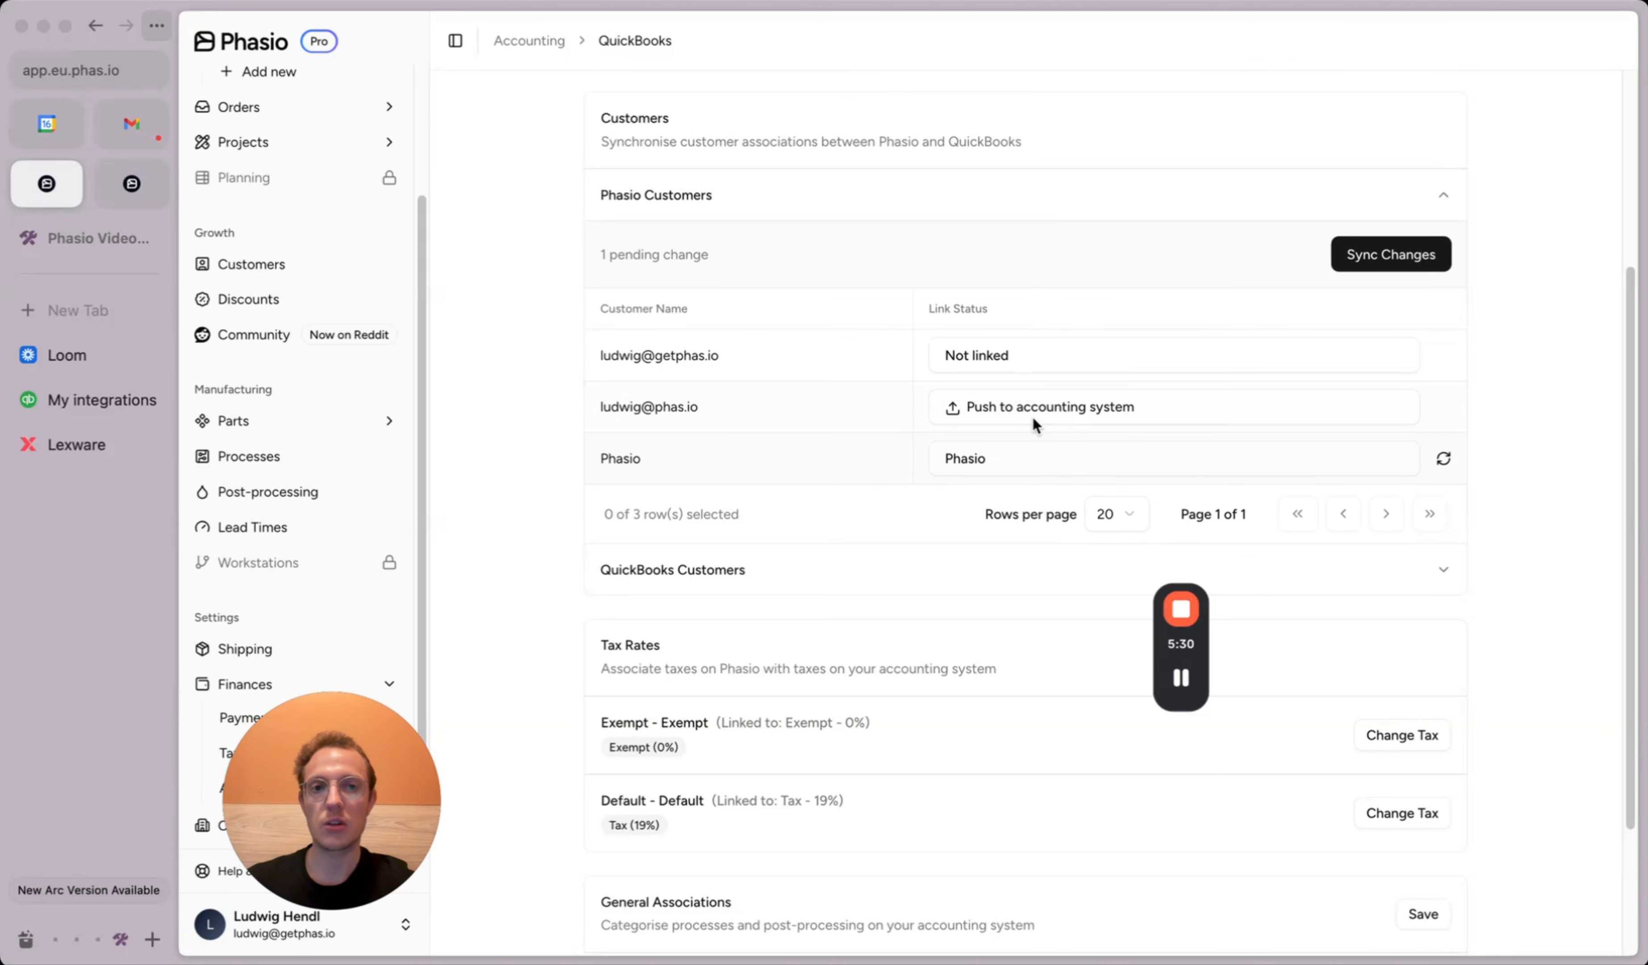
{"action": "left_click", "coordinate": [1365, 264]}
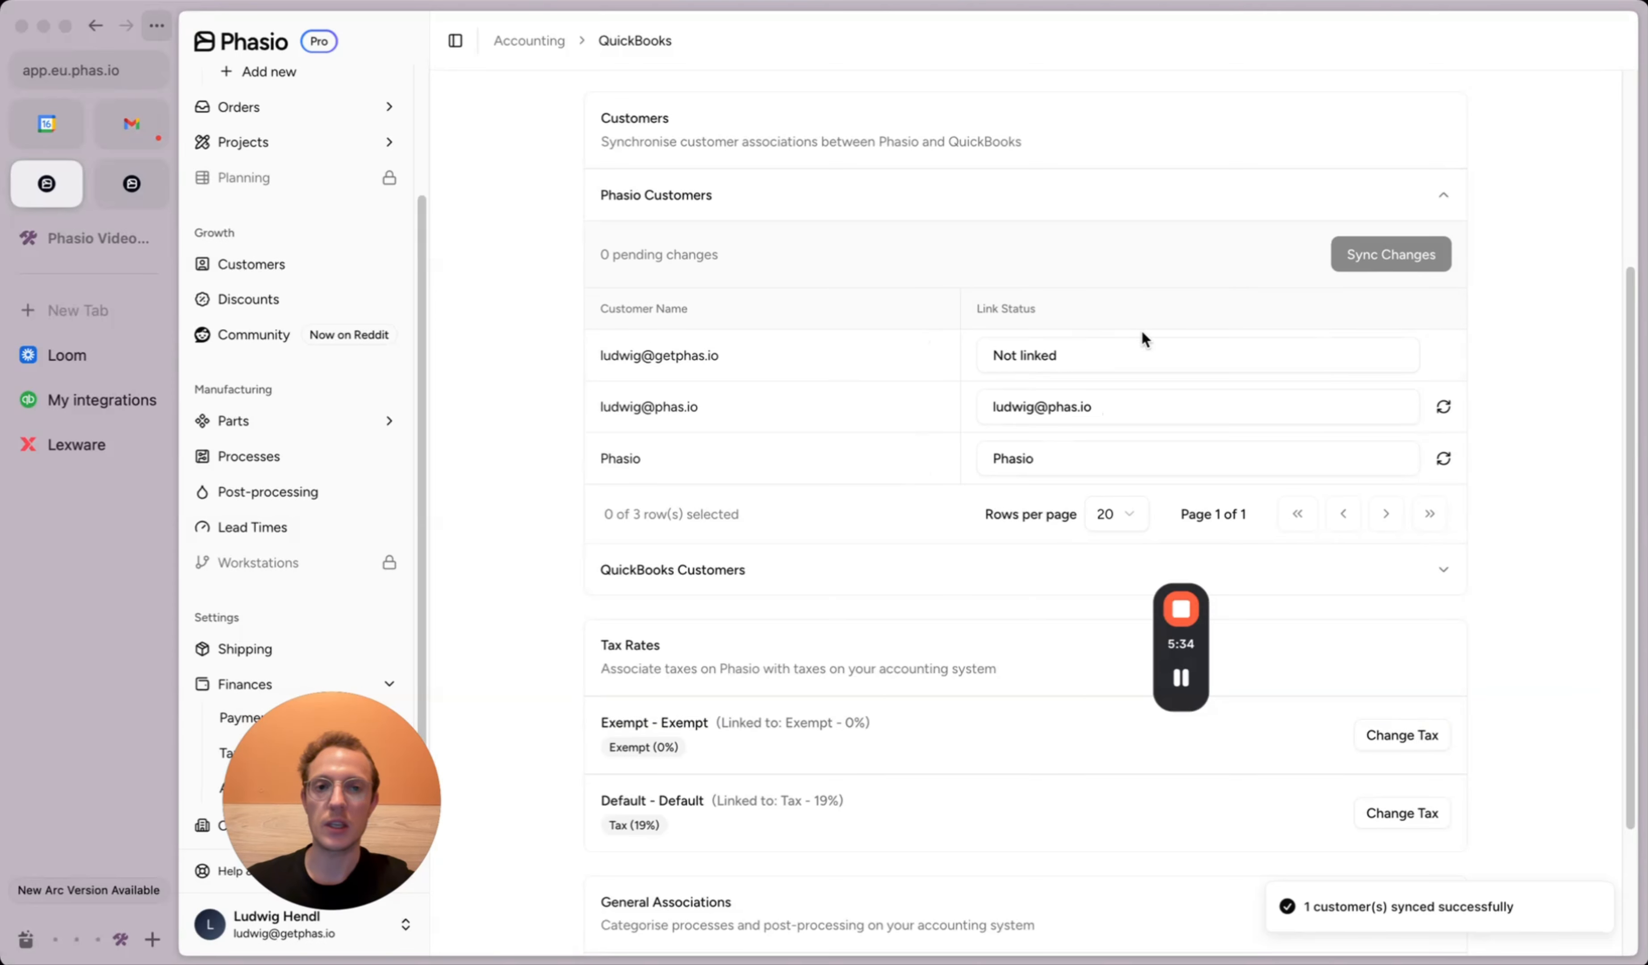
Step: Check the QuickBooks Customer Hub list now shows two customers, then return to Phasio's QuickBooks settings
{"action": "left_click", "coordinate": [109, 403]}
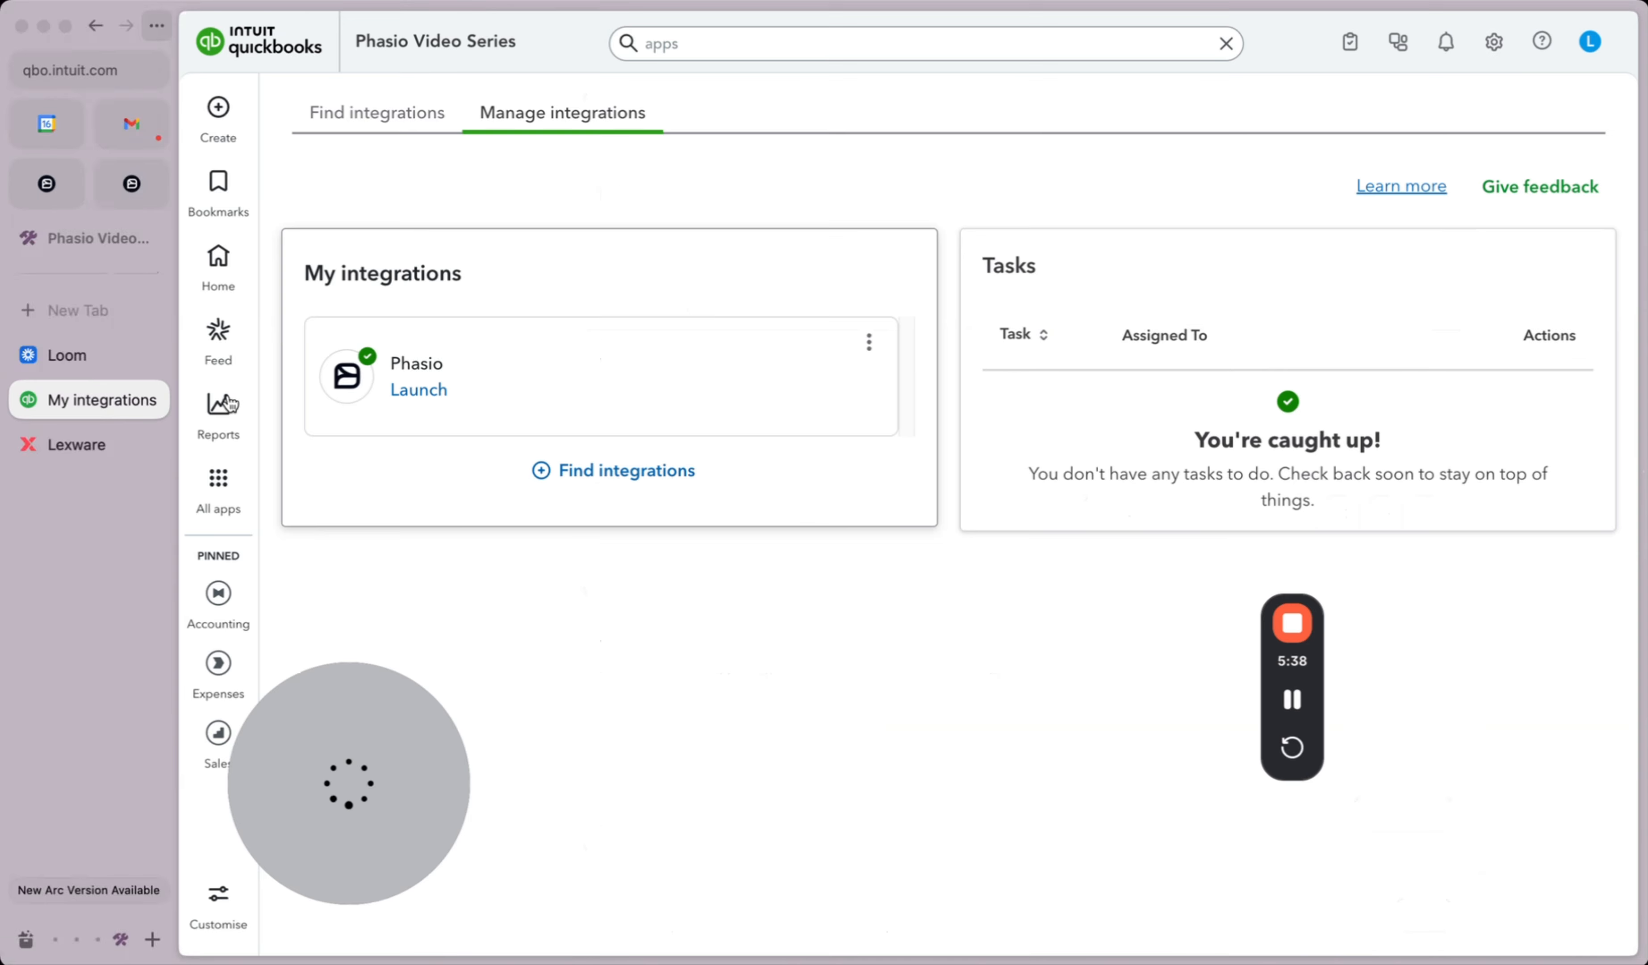
{"action": "left_click", "coordinate": [275, 58]}
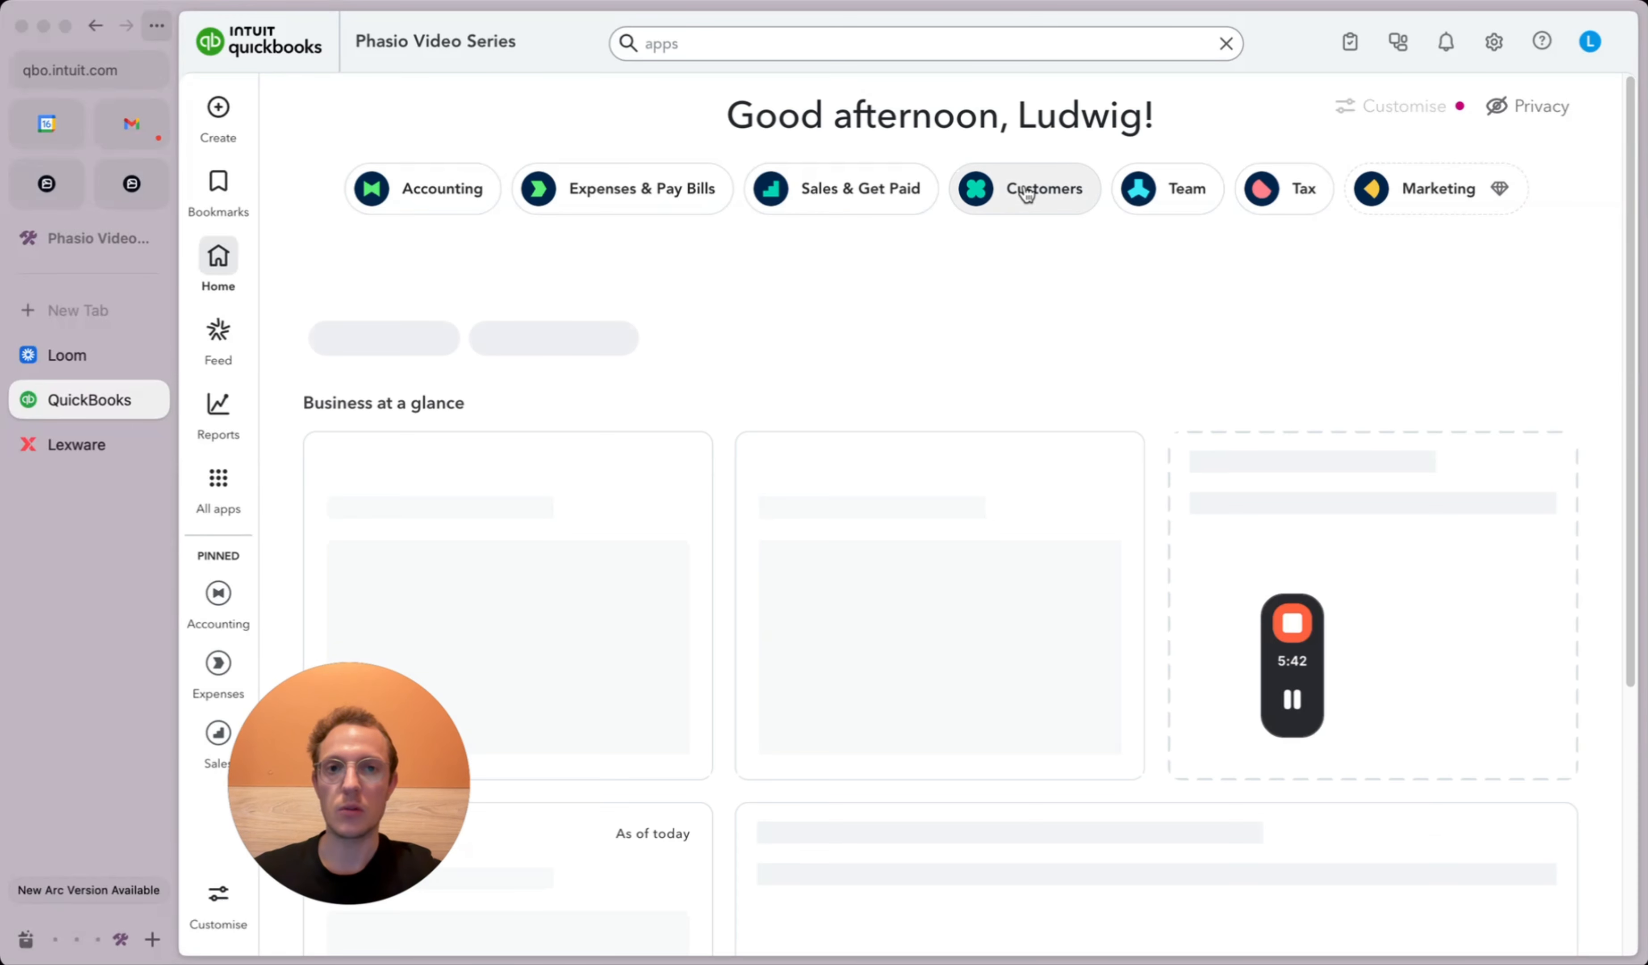
{"action": "left_click", "coordinate": [1024, 194]}
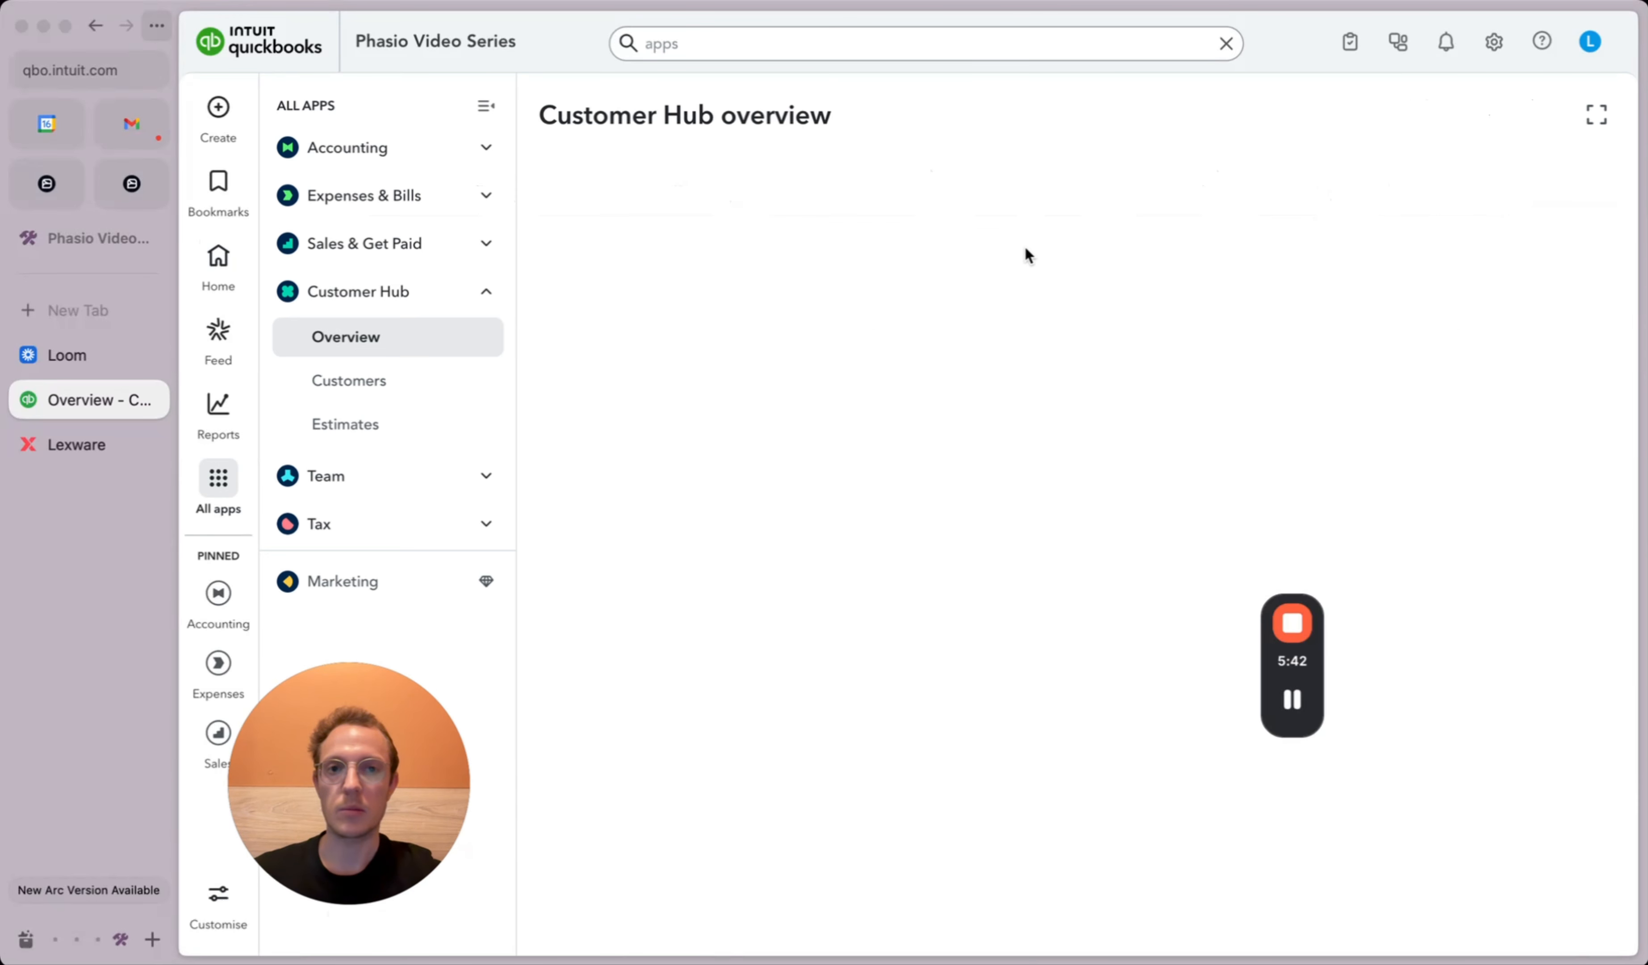
{"action": "left_click", "coordinate": [383, 388]}
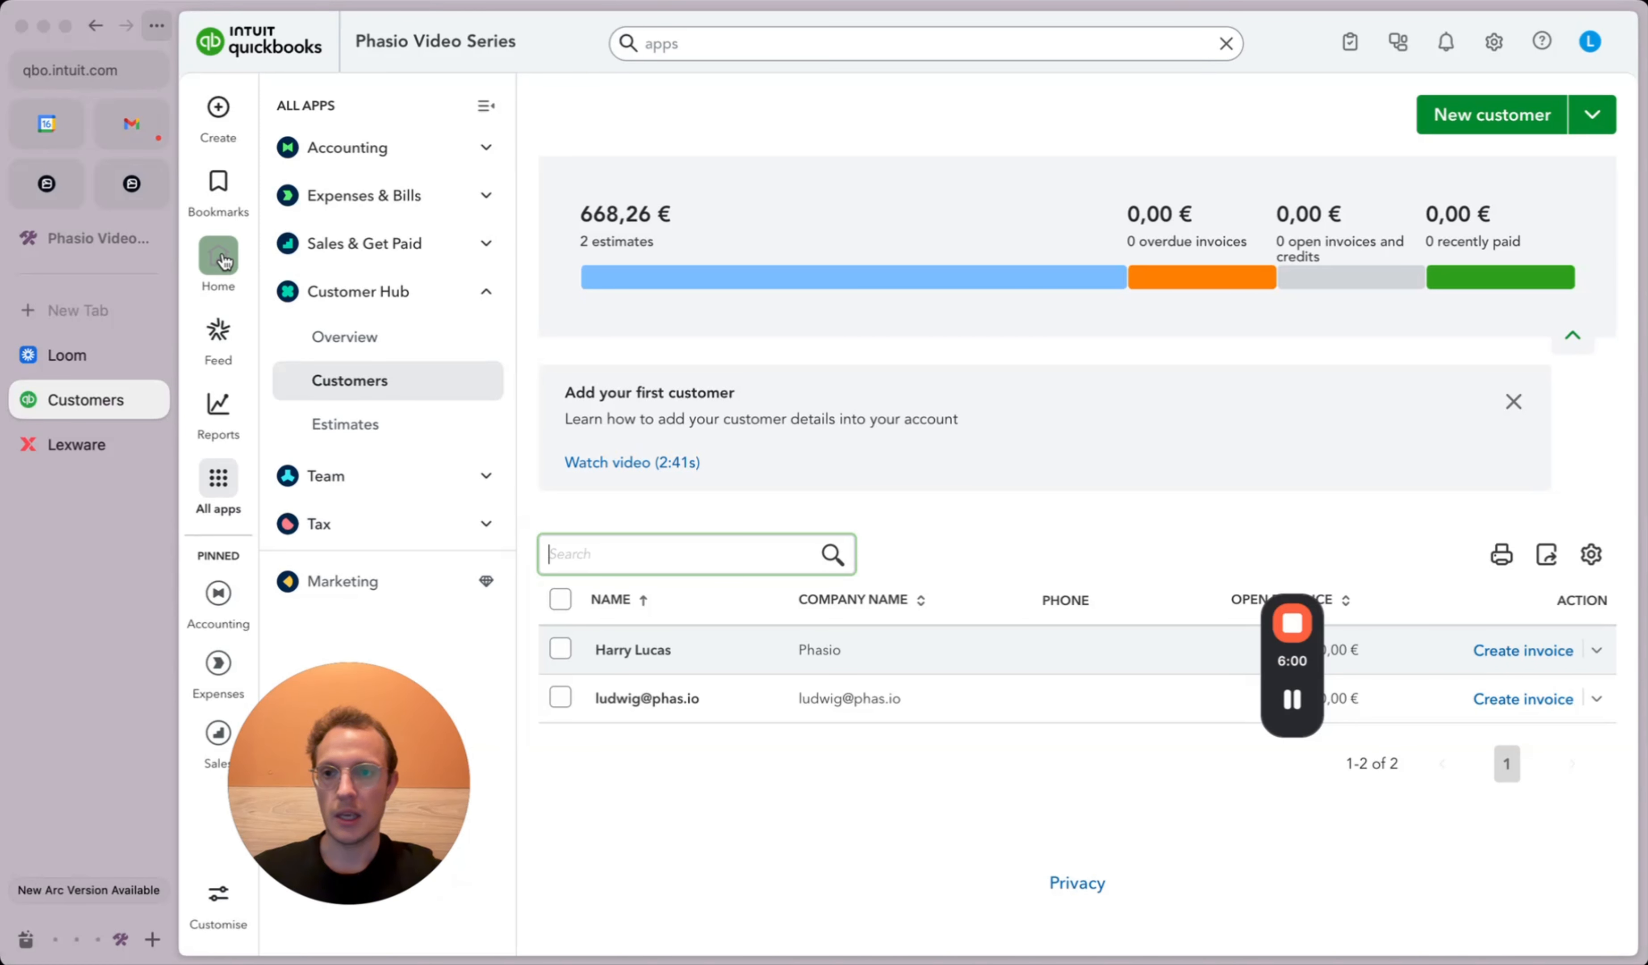
{"action": "left_click", "coordinate": [62, 195]}
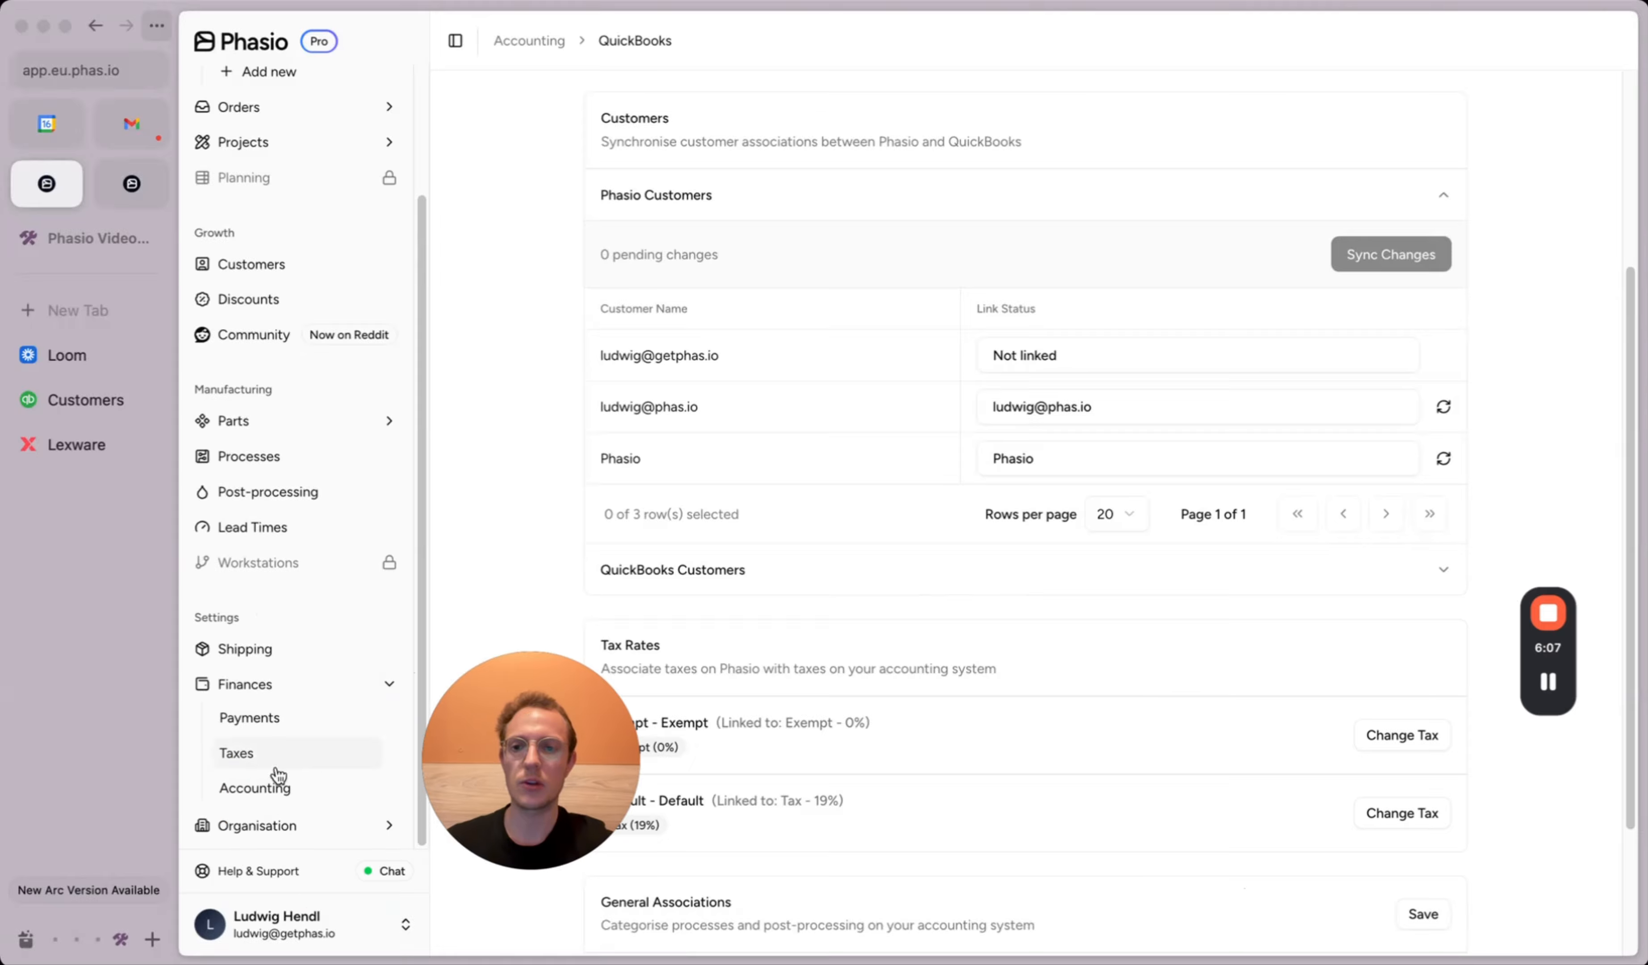
Step: Review Organisation > Order Statuses, where Ready for Shipping sends an invoice to the customer
{"action": "left_click", "coordinate": [265, 819]}
{"action": "scroll", "coordinate": [268, 762], "scroll_direction": "down", "scroll_amount": 3}
{"action": "left_click", "coordinate": [295, 717]}
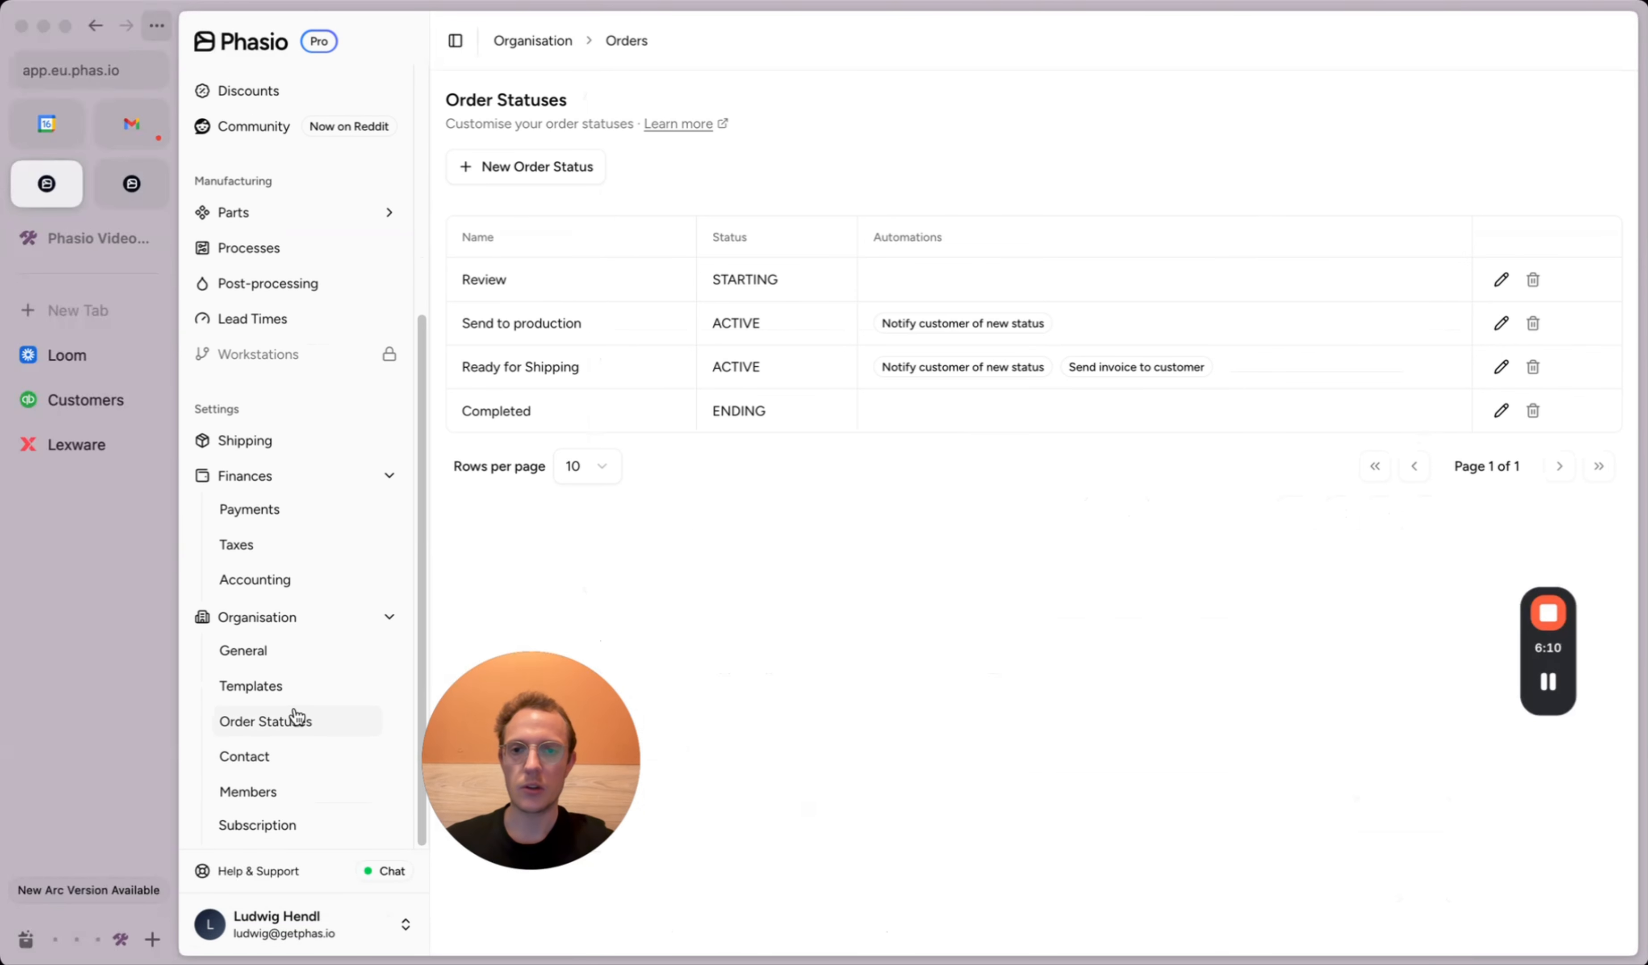
{"action": "left_click_drag", "start_coordinate": [518, 366], "coordinate": [643, 363]}
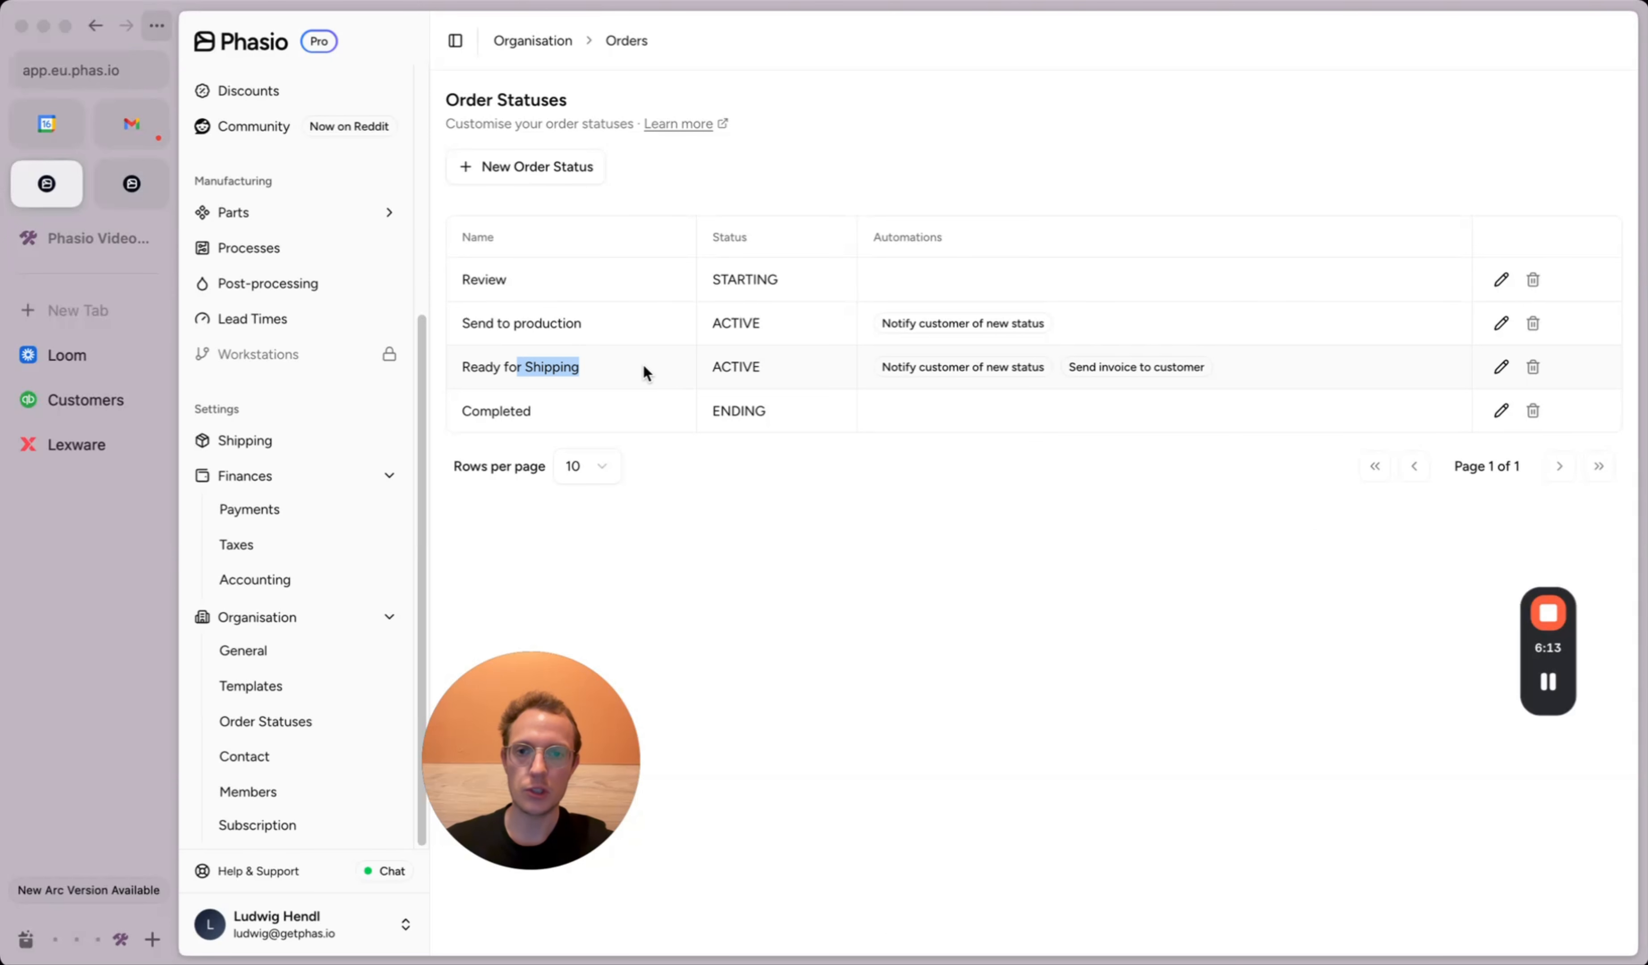
{"action": "left_click_drag", "start_coordinate": [1074, 366], "coordinate": [1162, 367]}
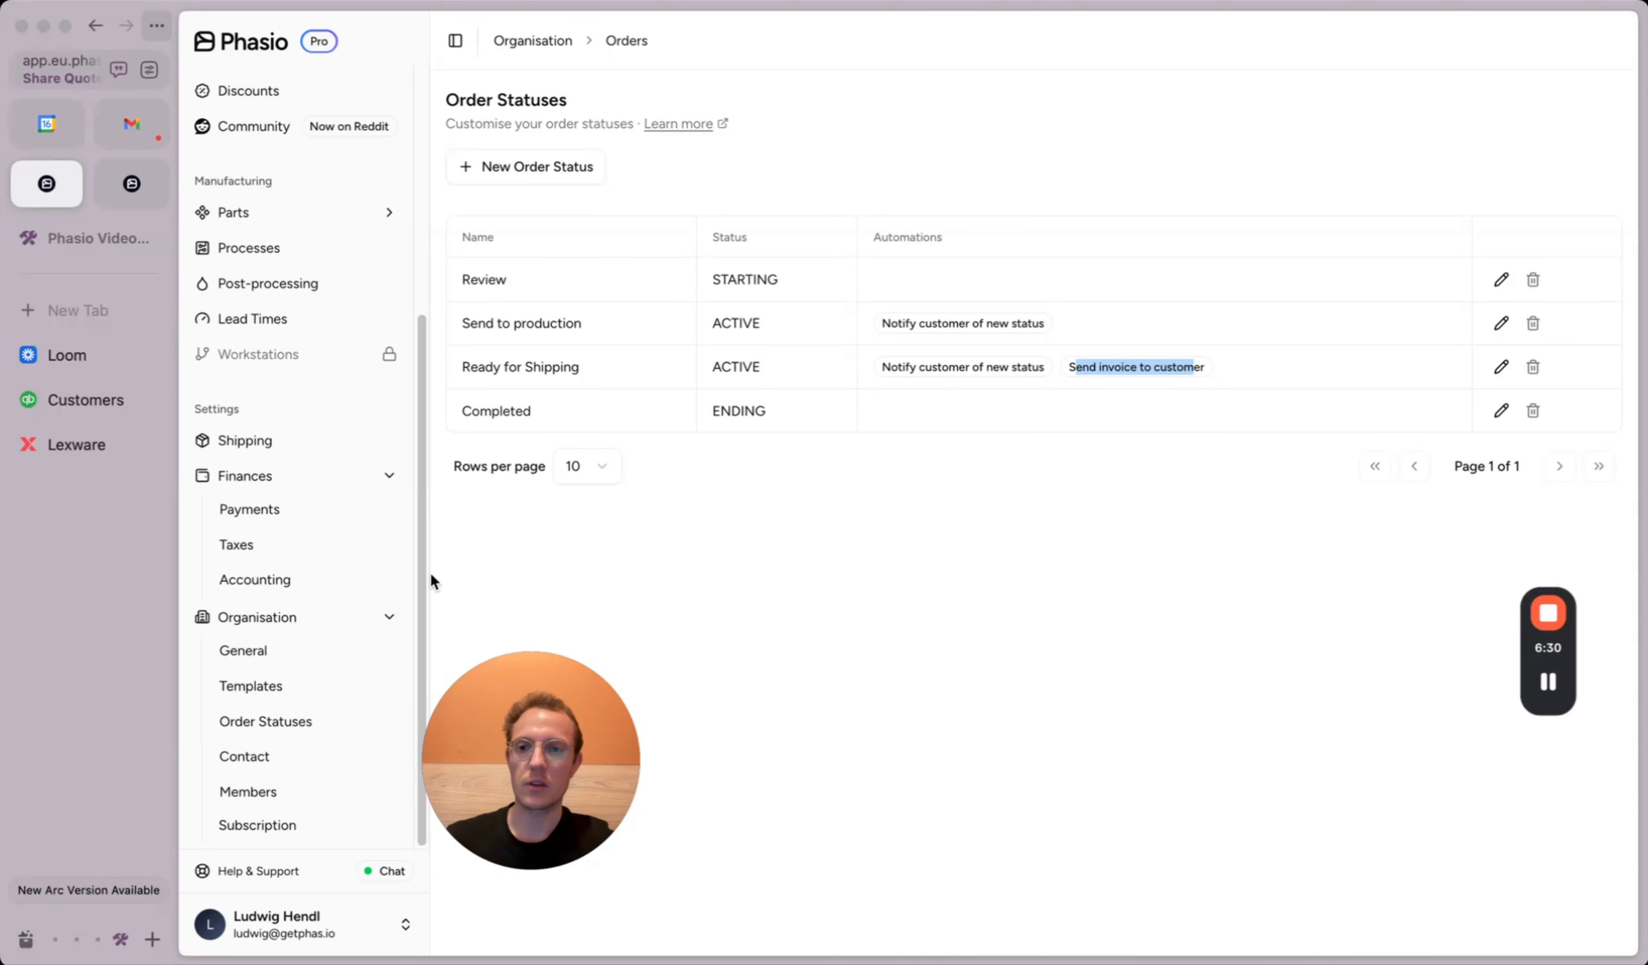
Step: Reopen the QuickBooks integration page under Finances > Accounting
{"action": "left_click", "coordinate": [276, 581]}
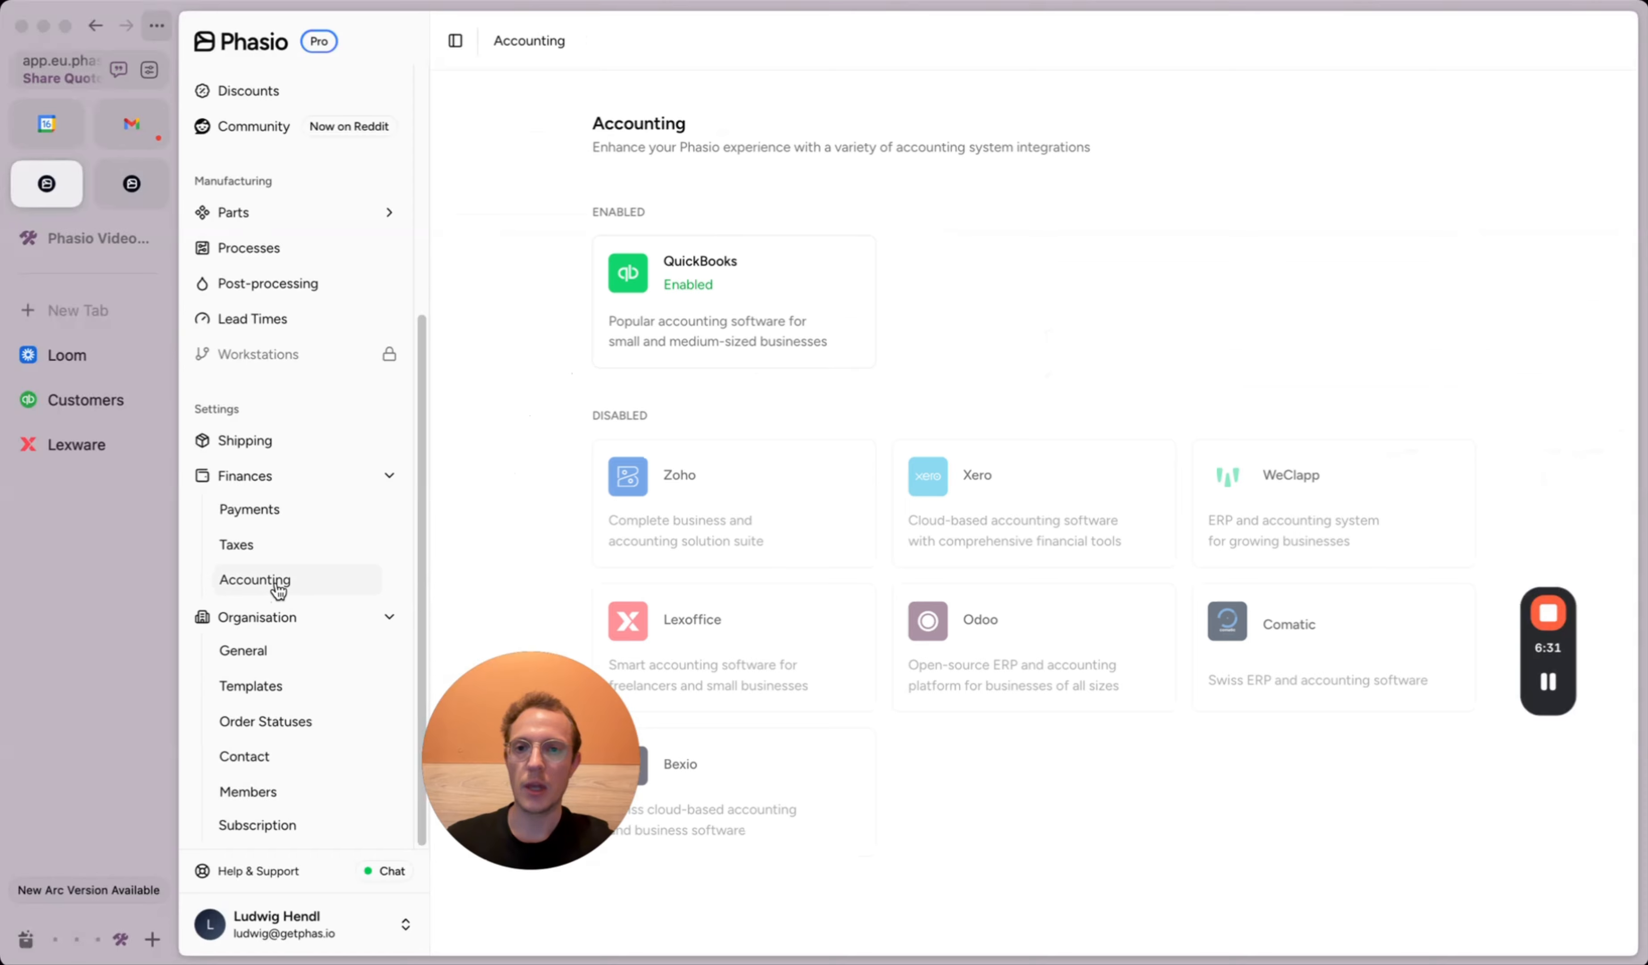
{"action": "left_click", "coordinate": [662, 324]}
{"action": "left_click_drag", "start_coordinate": [552, 706], "coordinate": [348, 762]}
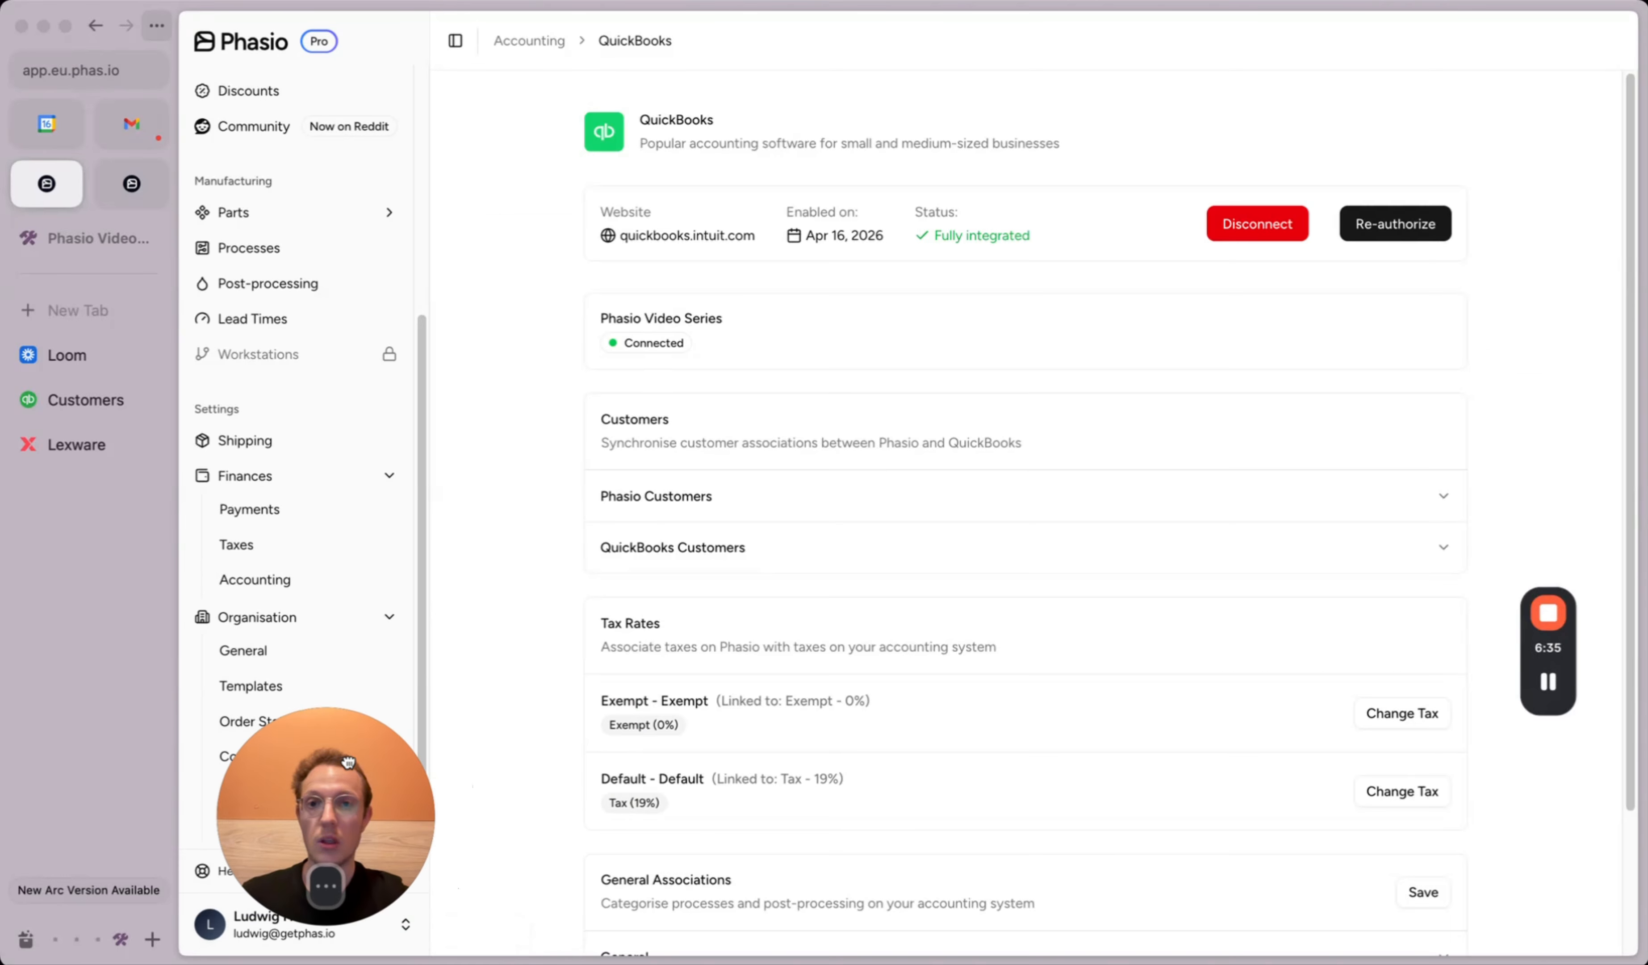